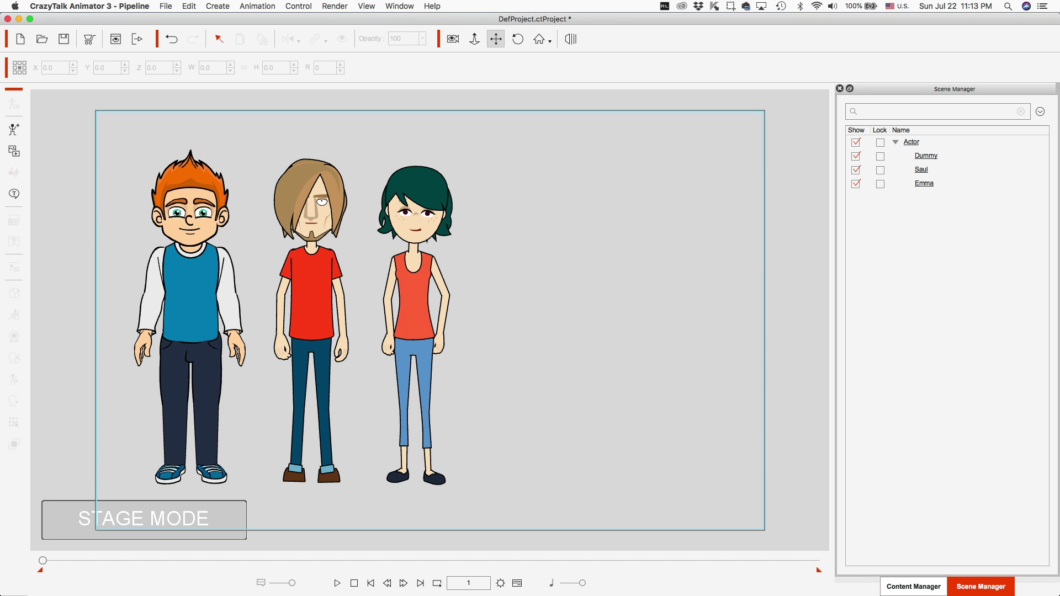
- Place the Business color palette prop template on the stage beside the characters and enlarge it to 343.8 in width and height
click(913, 586)
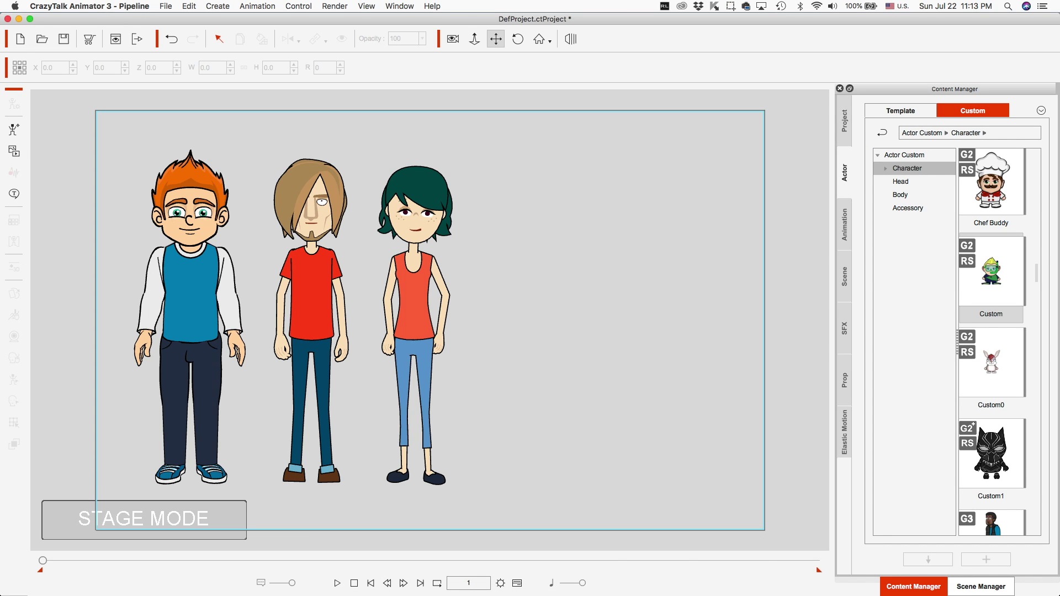
click(844, 380)
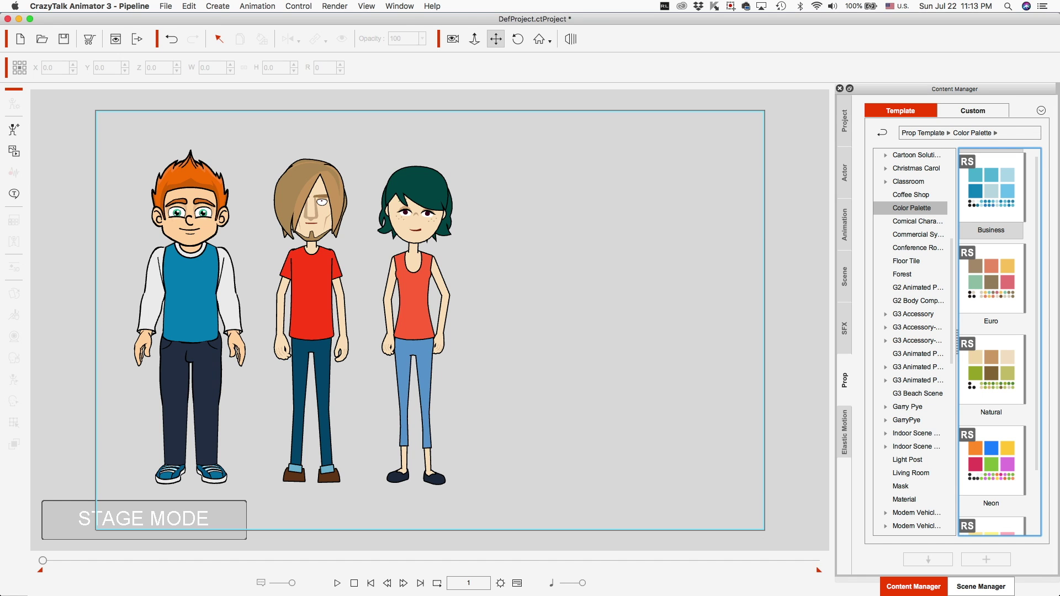
drag(991, 188, 597, 236)
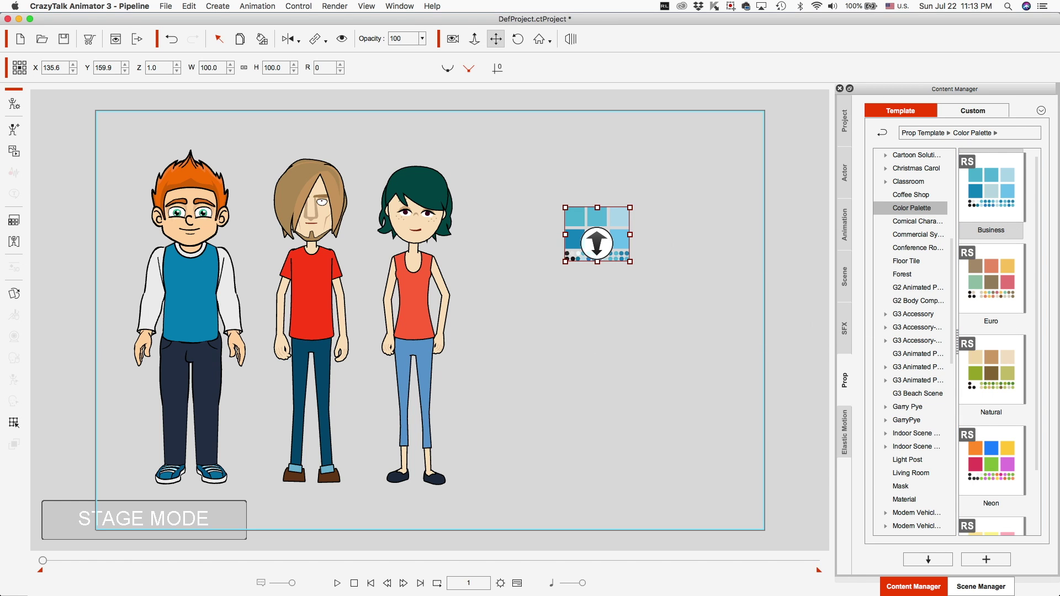
drag(597, 242, 597, 310)
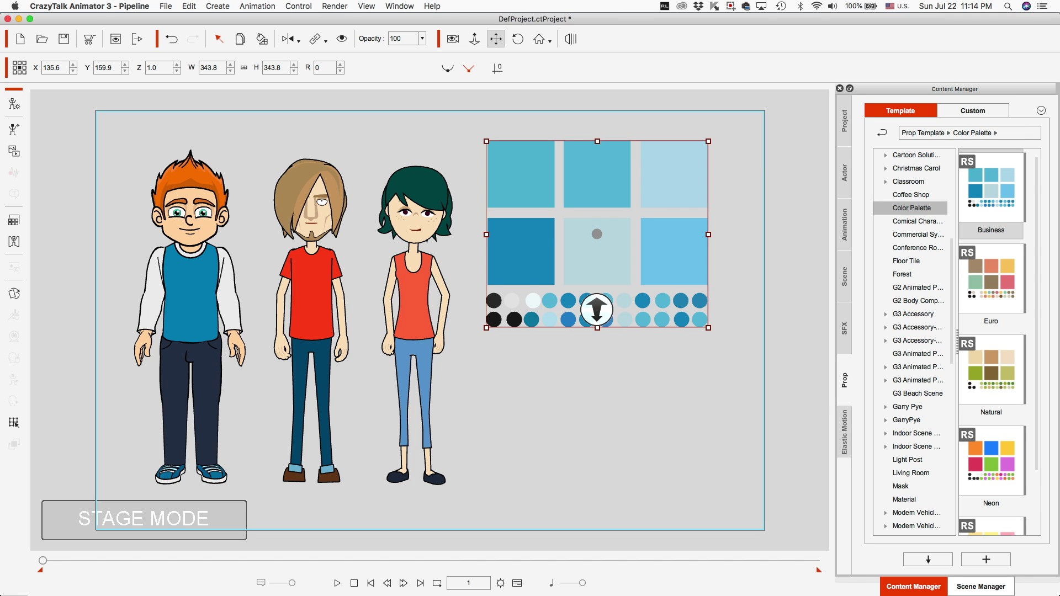
key(Escape)
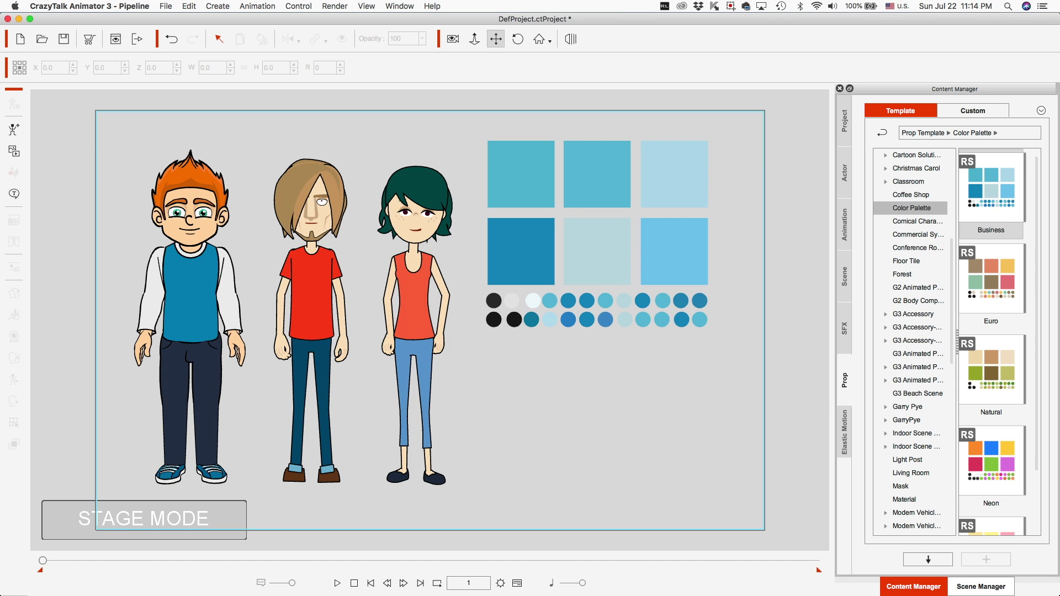
- Delete the blue color palette prop from the stage
click(596, 309)
key(Delete)
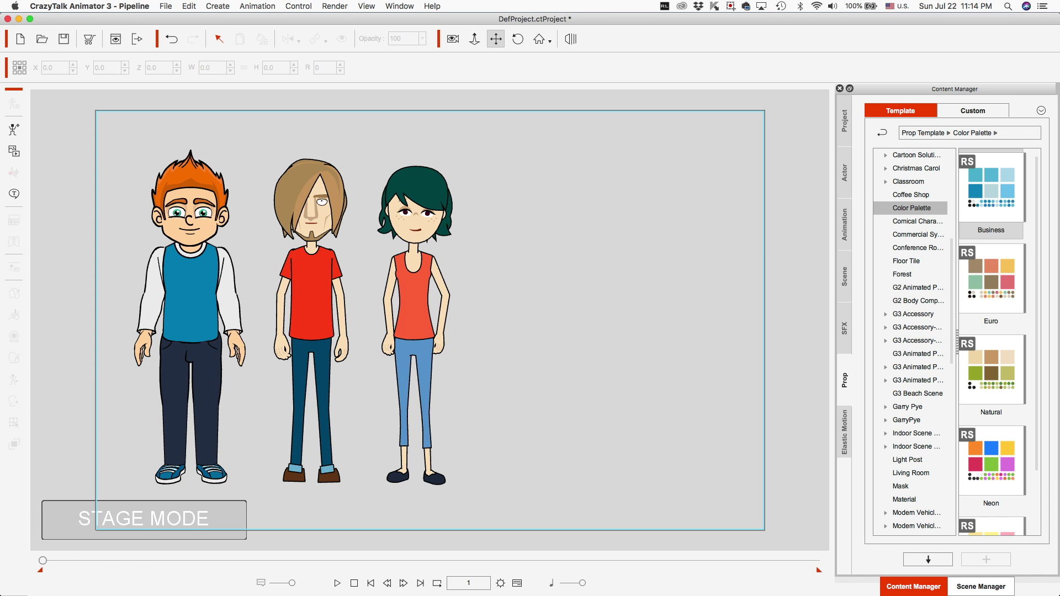
- Switch to Adobe Animate CC and handwrite the list Skin, Shirt, Pants, Shoes beside the palette drawing with the Brush tool
key(super+Tab)
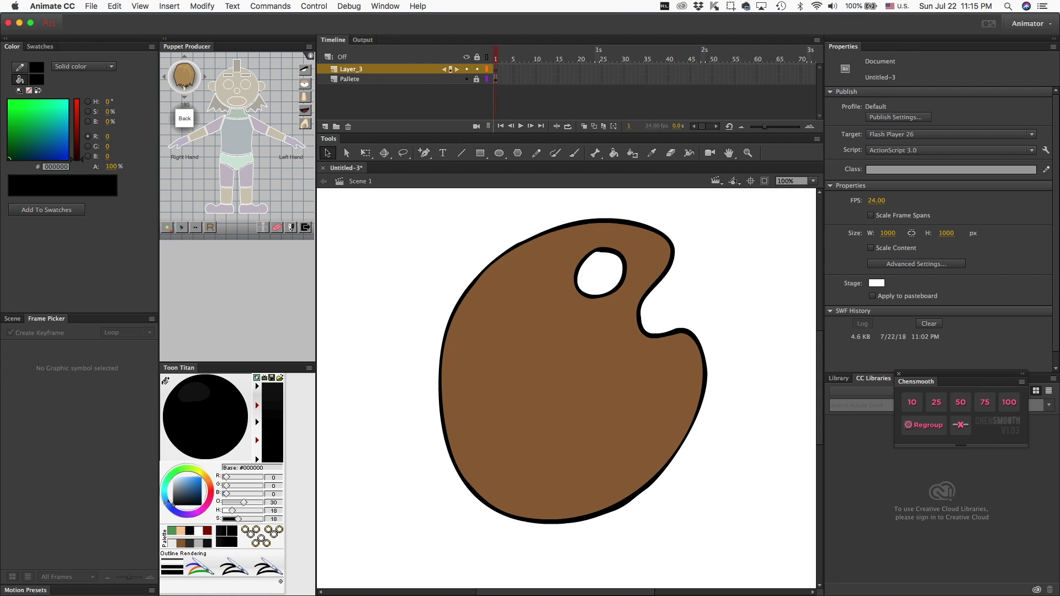
key(b)
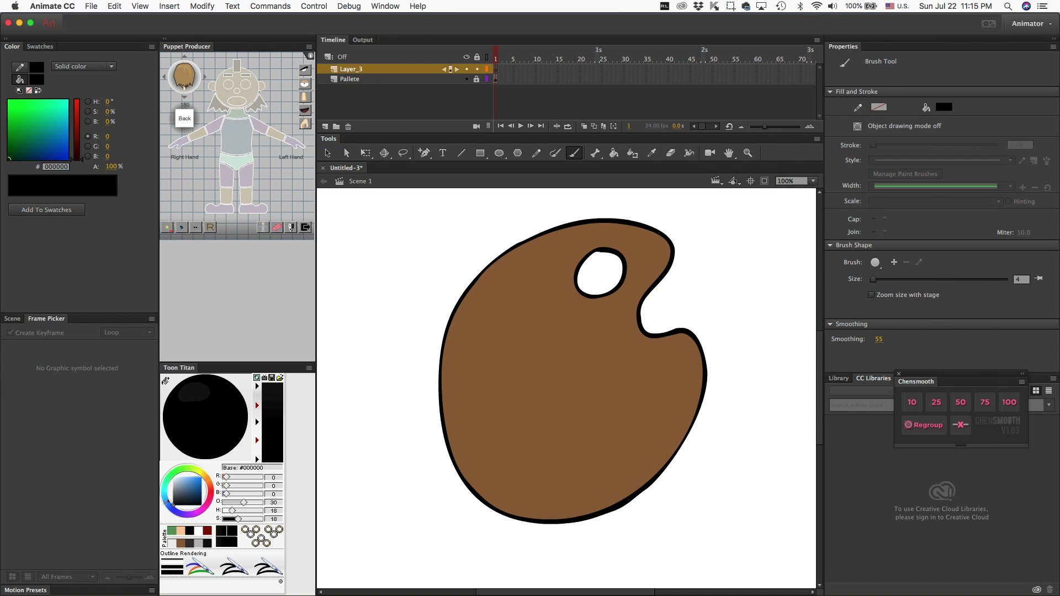
mouse_move(358, 218)
mouse_down()
mouse_move(362, 239)
mouse_move(391, 238)
mouse_up()
click(373, 229)
click(372, 221)
mouse_move(352, 250)
mouse_down()
mouse_move(339, 278)
mouse_move(352, 277)
mouse_up()
drag(353, 268, 364, 274)
drag(368, 259, 383, 271)
drag(384, 258, 398, 250)
drag(346, 296, 345, 320)
mouse_move(344, 292)
mouse_down()
mouse_move(345, 319)
mouse_move(347, 301)
mouse_move(374, 309)
mouse_up()
mouse_move(375, 298)
mouse_down()
mouse_move(346, 335)
mouse_move(339, 359)
mouse_move(351, 339)
mouse_move(349, 357)
mouse_move(381, 353)
mouse_up()
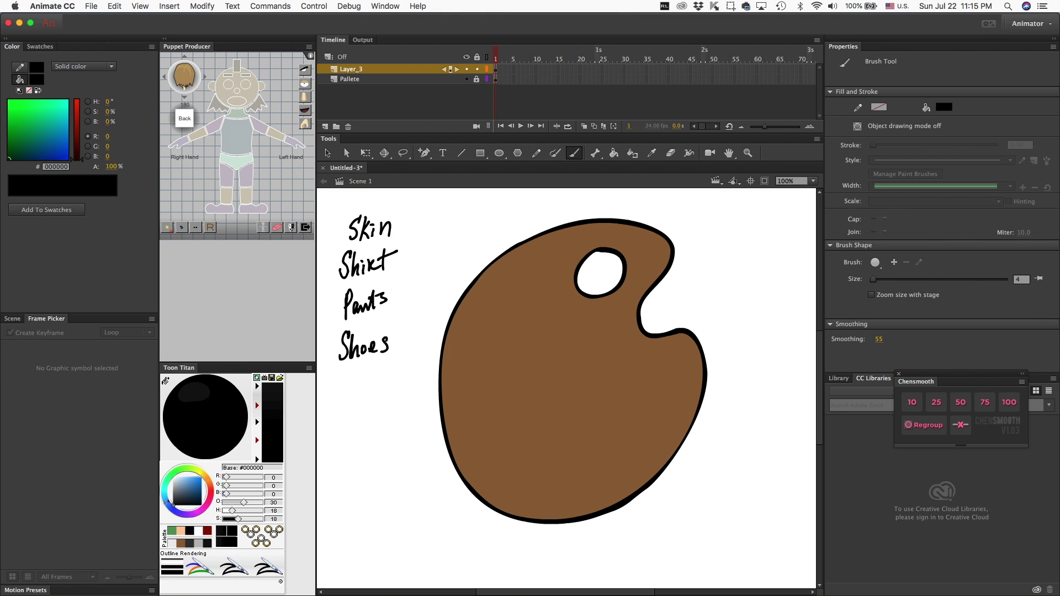
- Switch to CrazyTalk Animator 3 and set the green-haired woman's Upper 01 hue to 40 in Render Style, with Affect All off
mouse_move(389, 580)
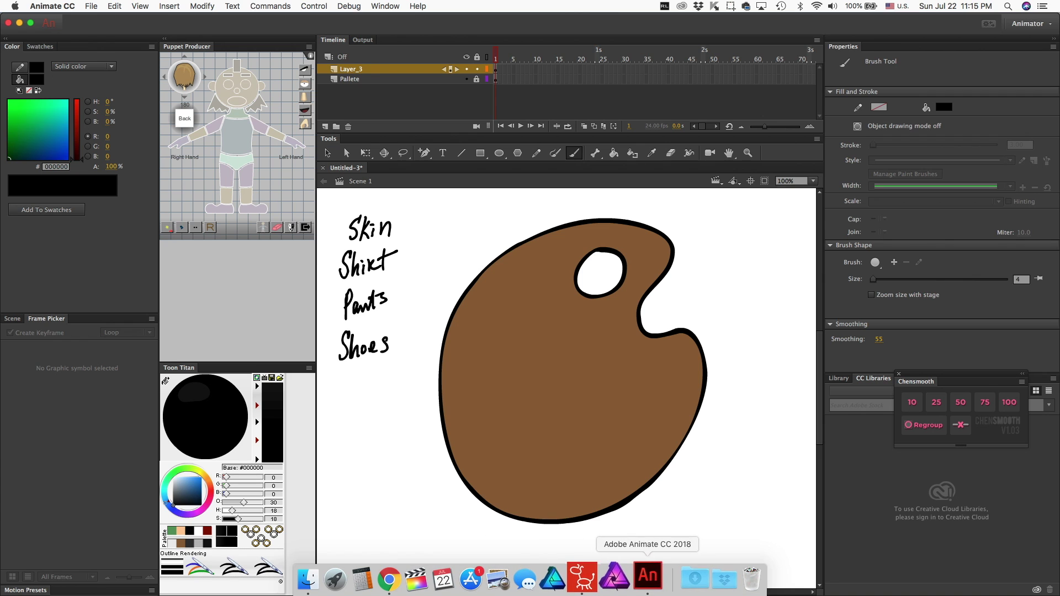
click(591, 577)
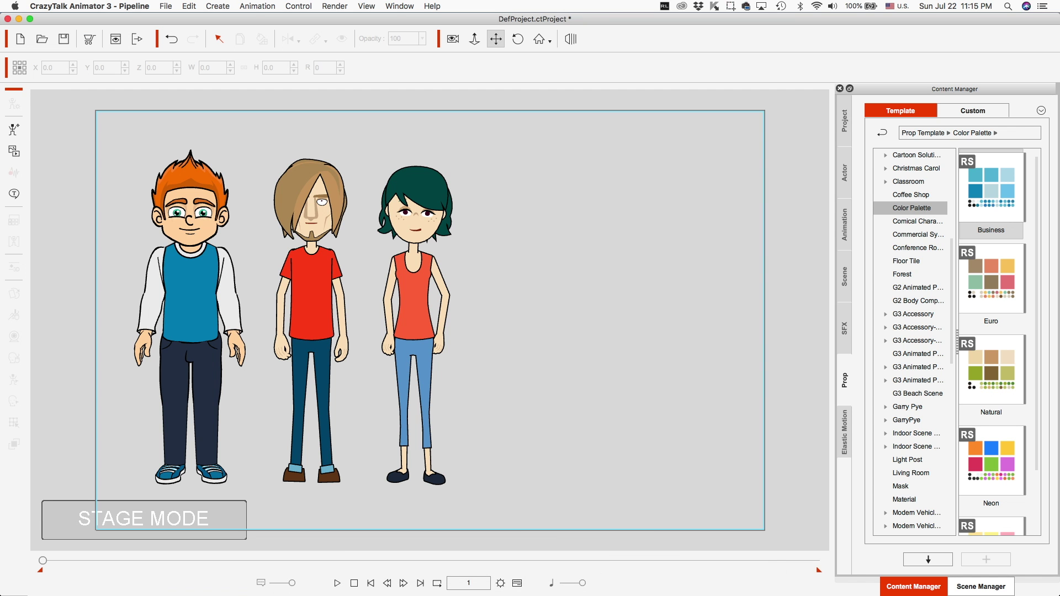
click(416, 470)
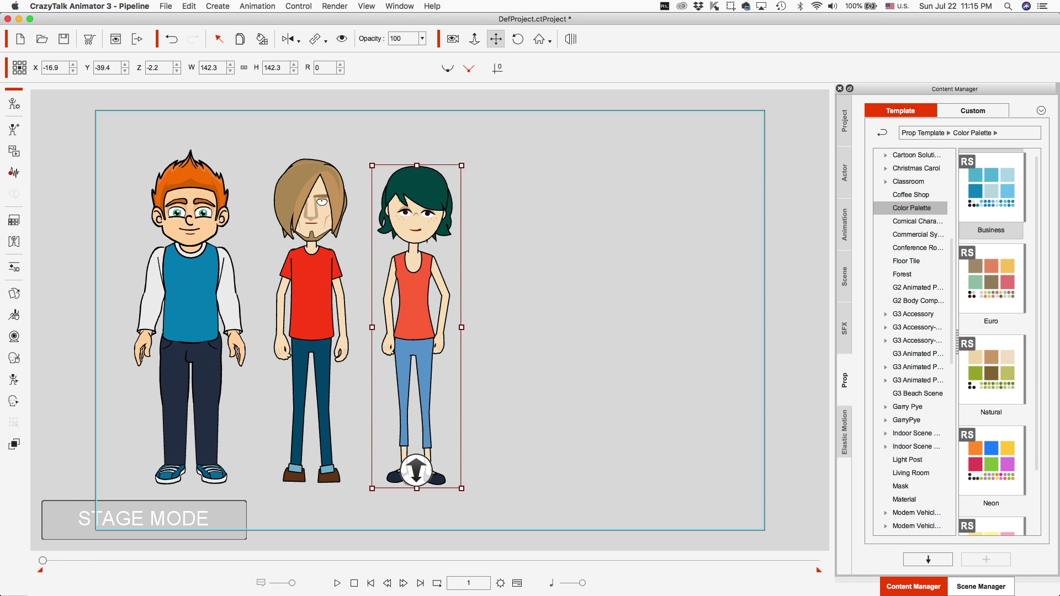
click(14, 220)
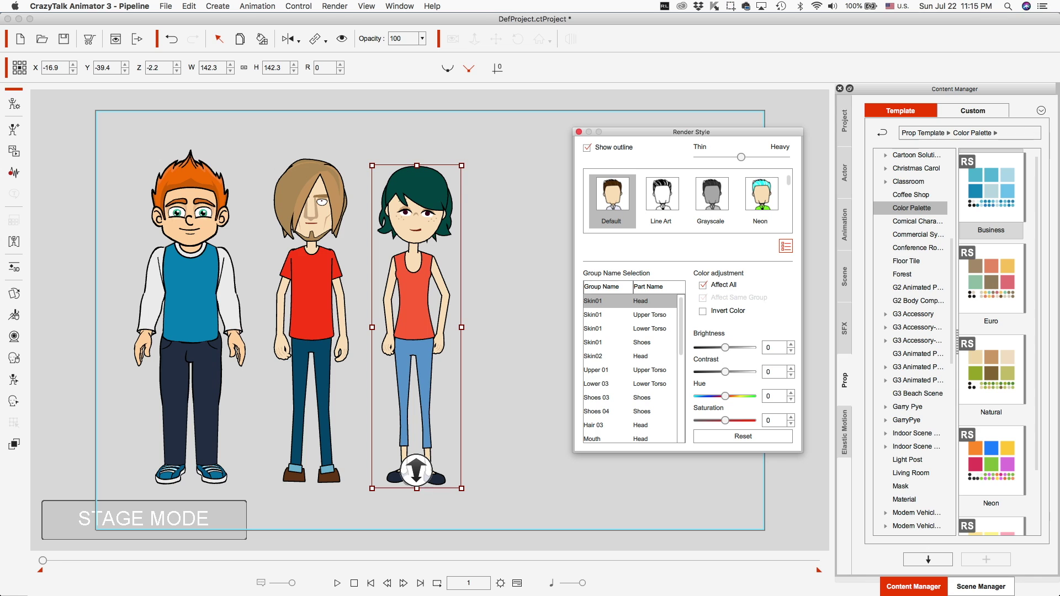
click(613, 371)
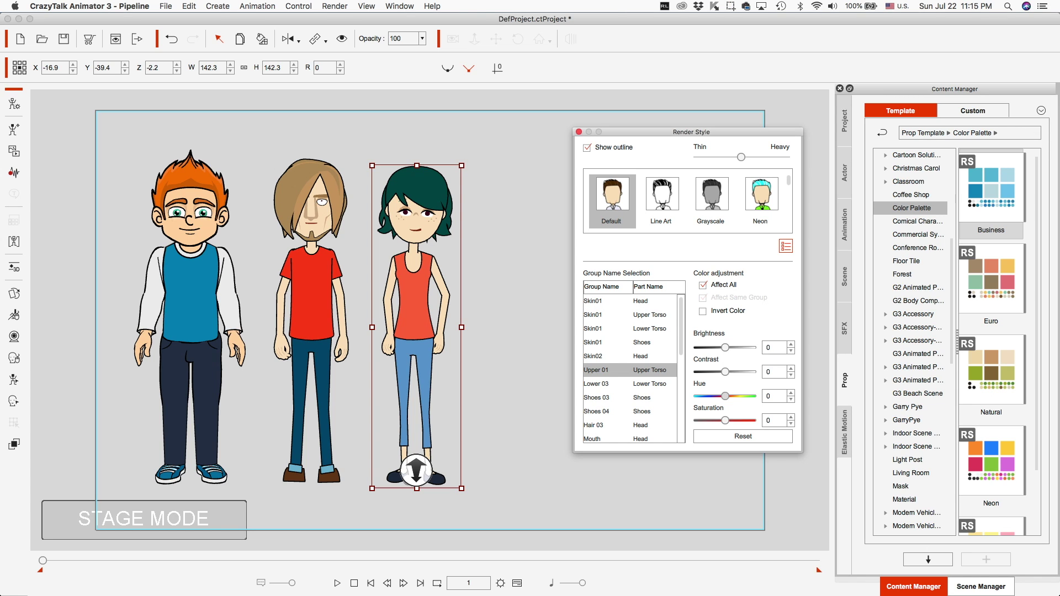
mouse_move(725, 396)
mouse_down()
mouse_move(739, 396)
mouse_move(721, 396)
mouse_up()
click(702, 285)
drag(725, 395, 731, 396)
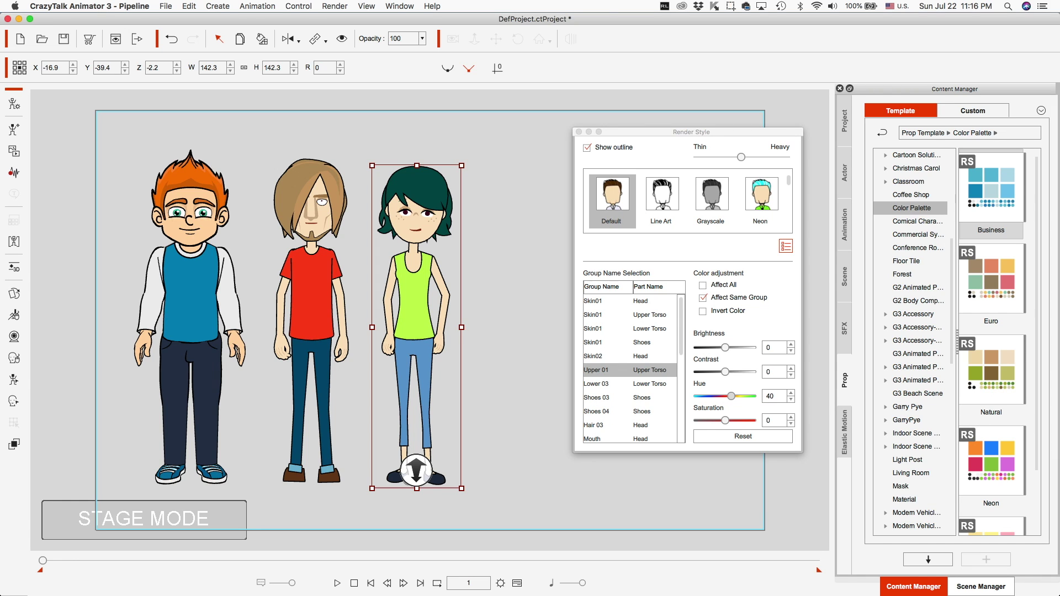
- Set the hue of the long-haired man's Upper 01 group to -167 for a yellow shirt
click(312, 298)
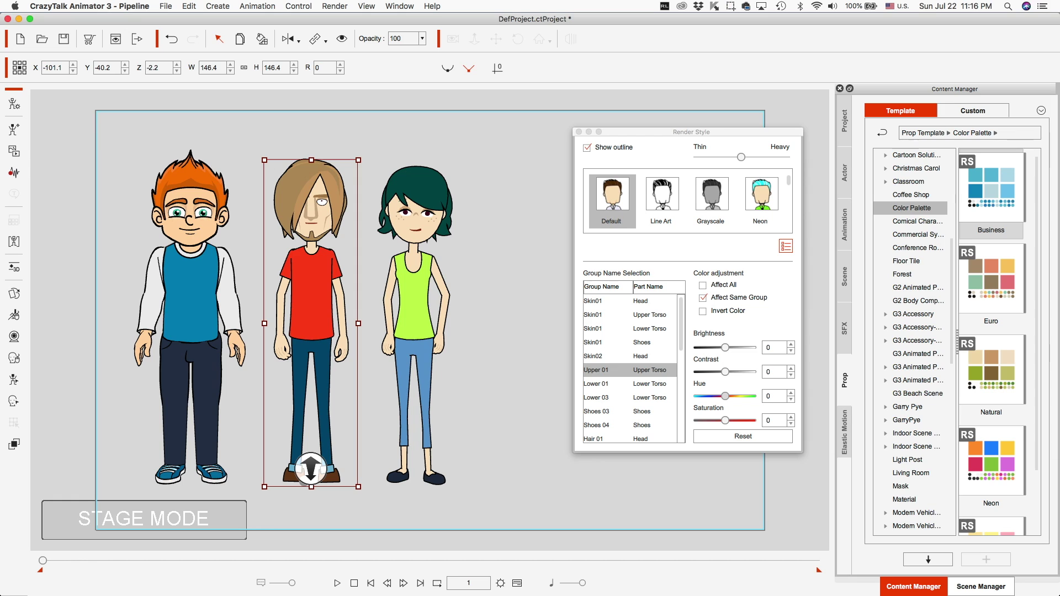
drag(725, 396, 700, 396)
key(super+z)
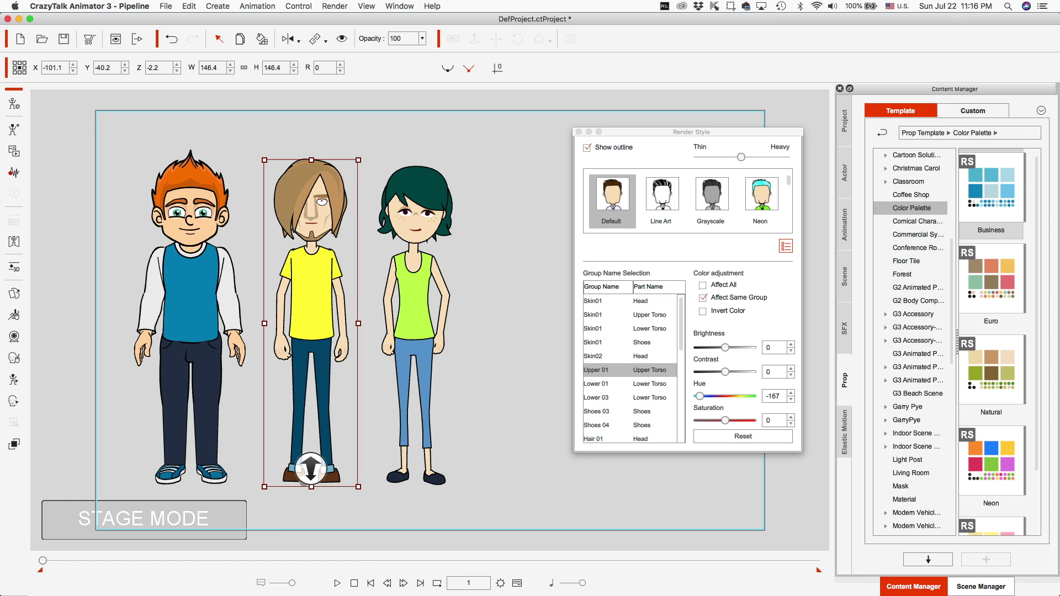
- Set the hue of the orange-haired character's Upper 01 group to 58 for a purple shirt
click(190, 467)
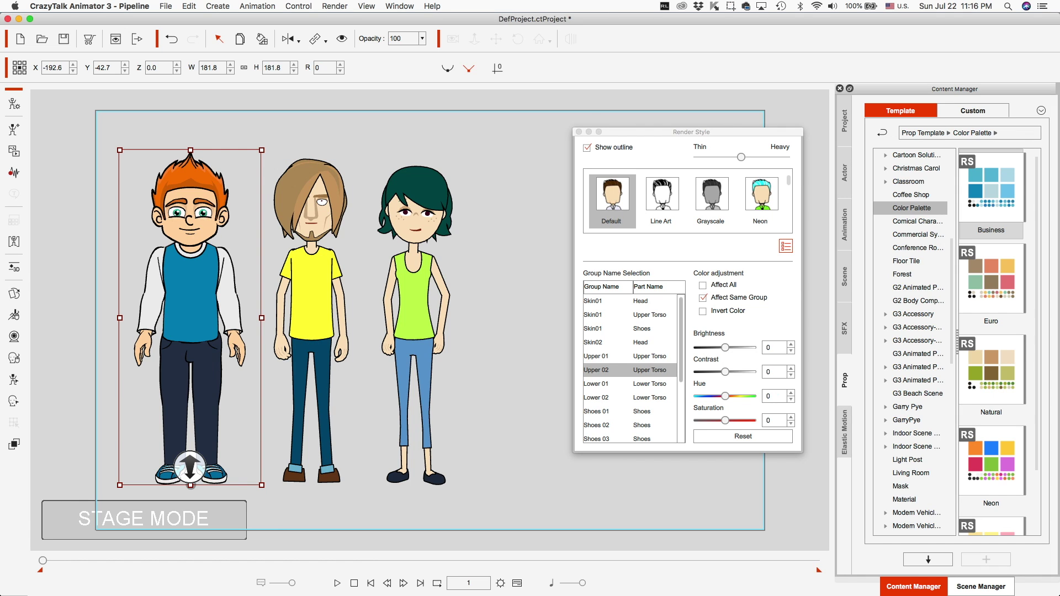
click(607, 356)
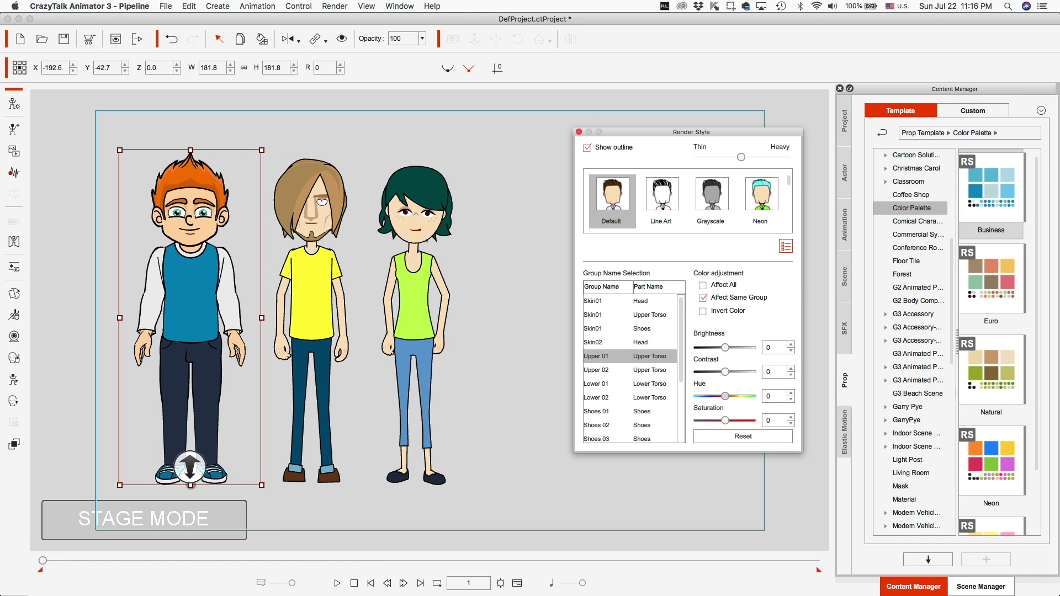
drag(724, 396, 697, 395)
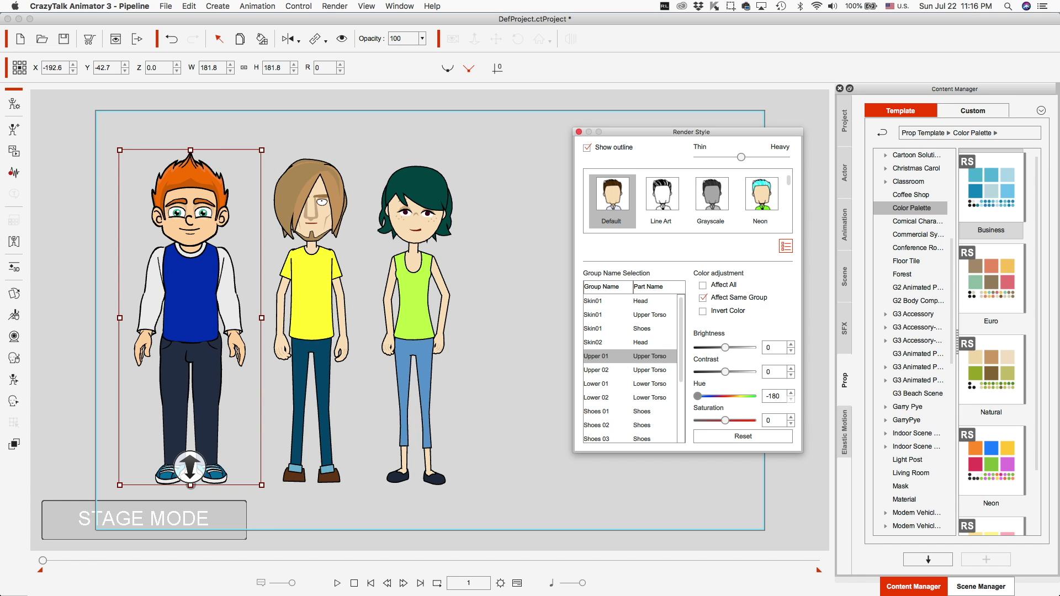
drag(697, 395, 697, 396)
drag(698, 397, 733, 396)
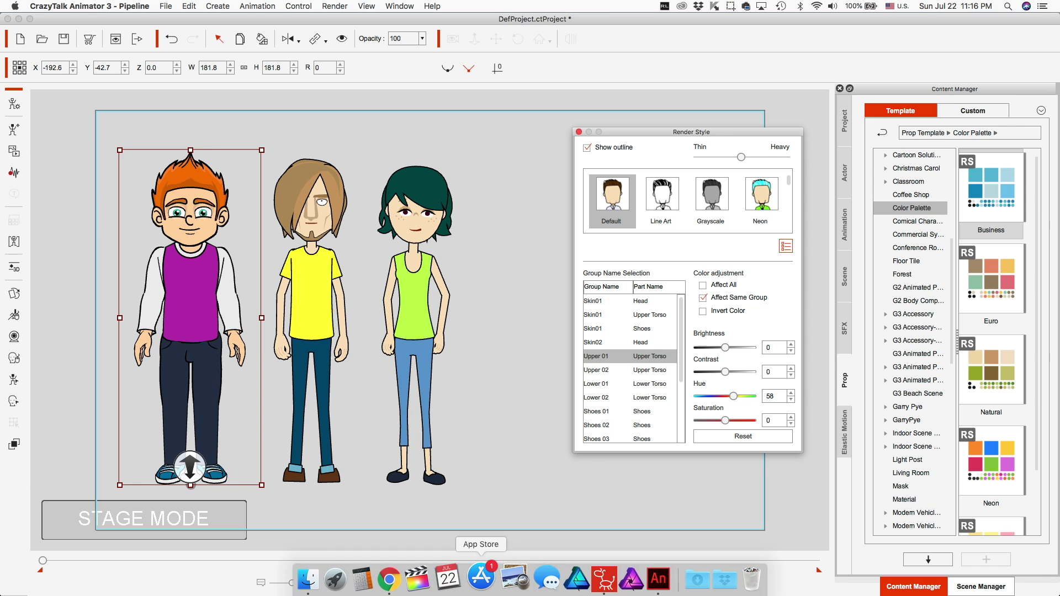
- Switch to Adobe Animate CC and handwrite "= Upper 1" after Shirt in the list
click(645, 575)
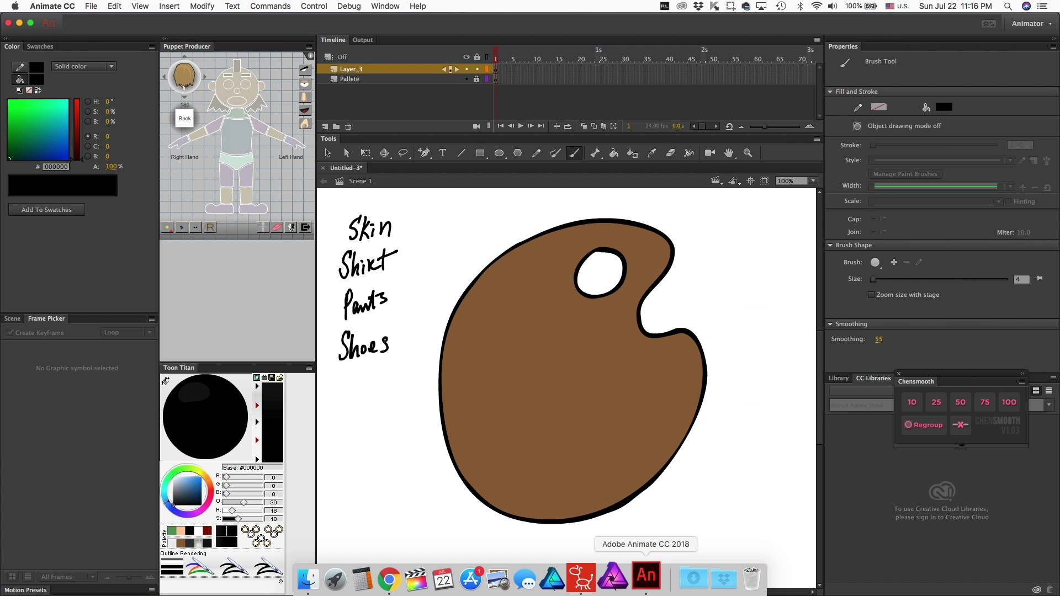
mouse_move(398, 255)
mouse_down()
mouse_move(426, 245)
mouse_move(428, 262)
mouse_move(442, 264)
mouse_move(461, 244)
mouse_up()
drag(461, 240, 469, 241)
drag(475, 225, 474, 243)
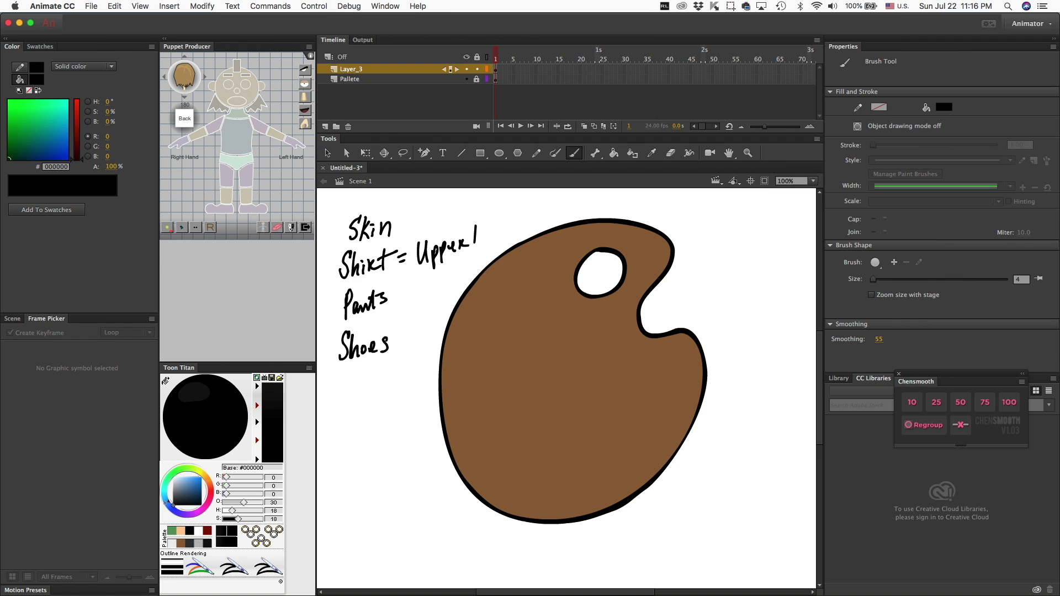
- Switch to CrazyTalk Animator 3 and shift the hue of the long-haired man's Skin02 head group to a green tint
mouse_move(563, 576)
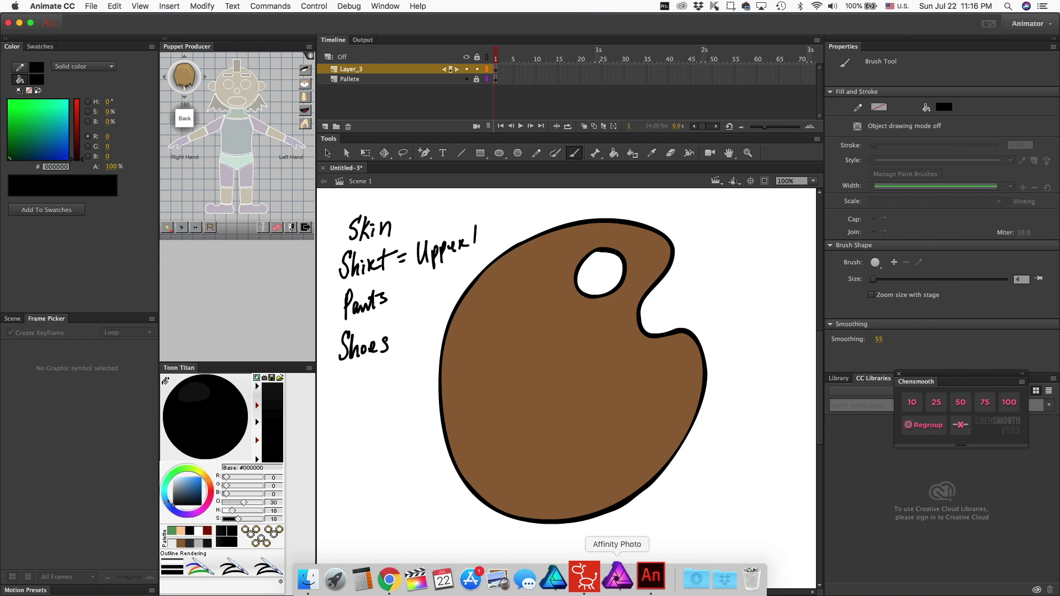
click(595, 577)
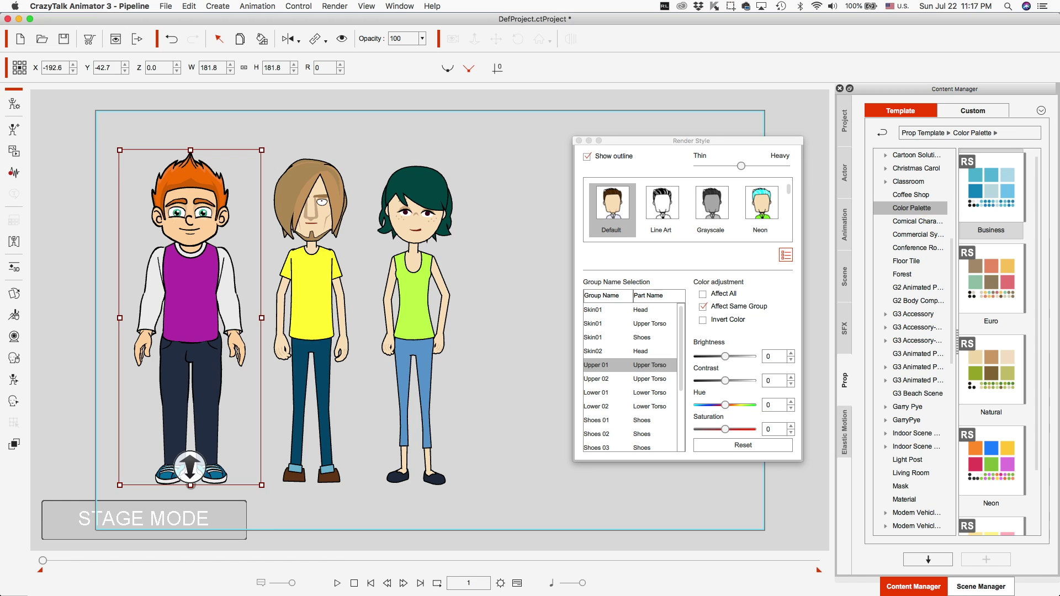
click(312, 293)
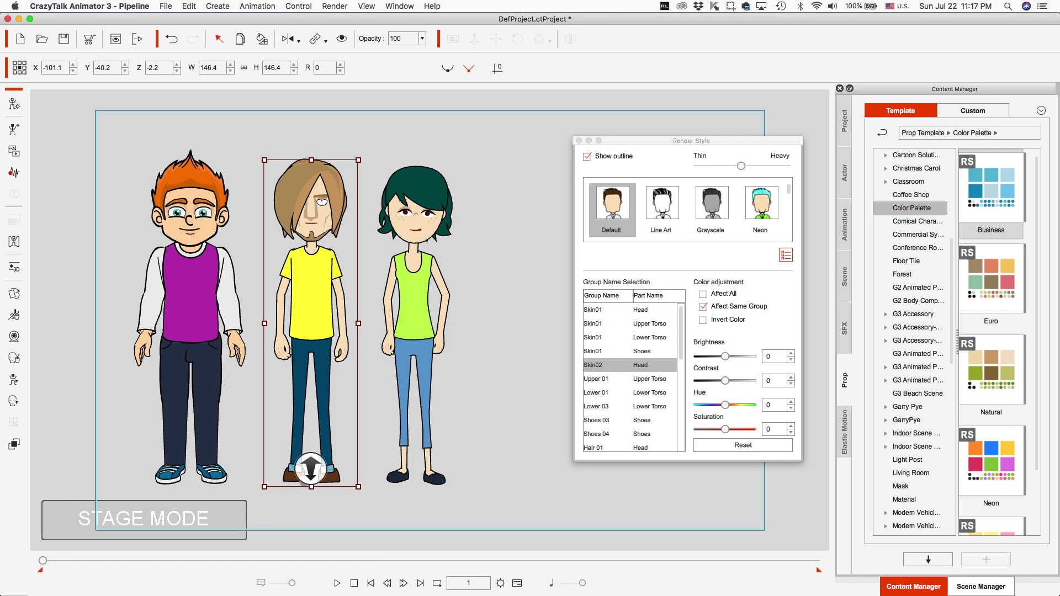
click(629, 365)
drag(725, 405, 696, 405)
- Lower the hue of the green-haired woman's Skin02 head group to near its minimum
click(413, 301)
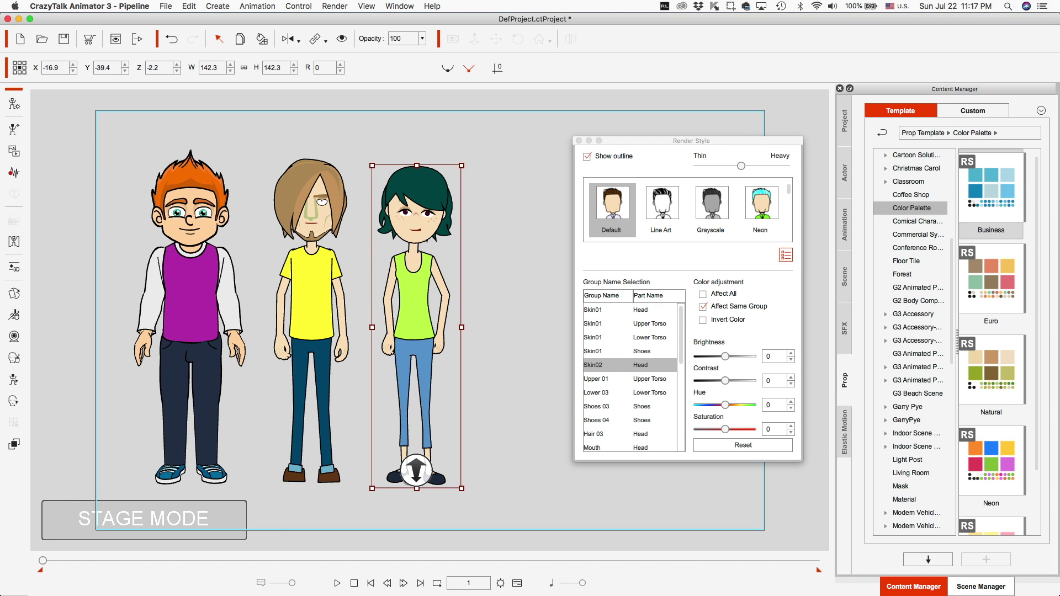
click(725, 406)
drag(725, 404, 697, 404)
- Set the hue of the orange-haired character's Skin02 head group to -180, trying 180 first
click(191, 298)
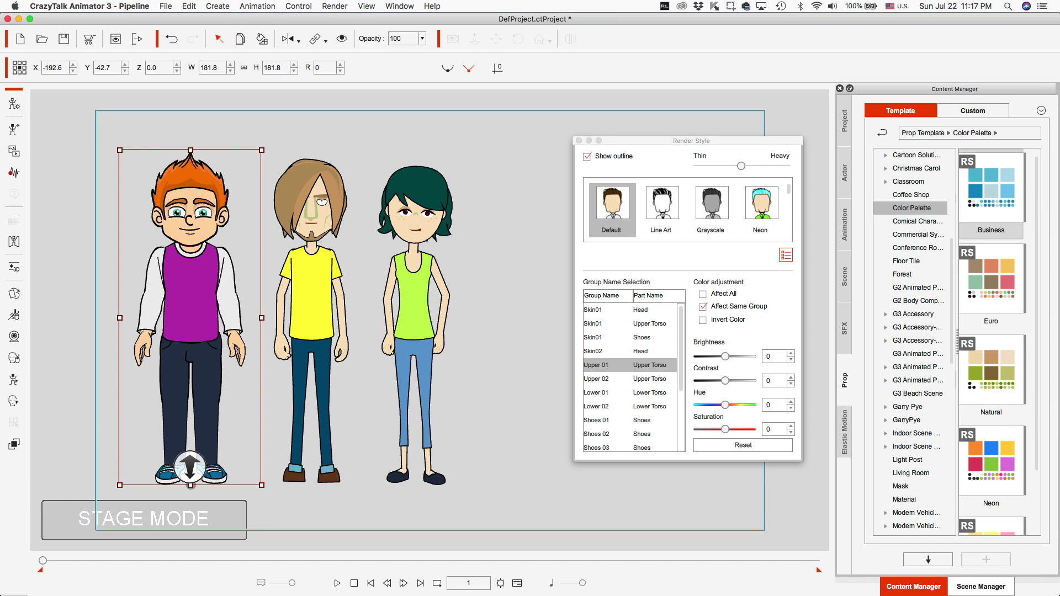
click(640, 351)
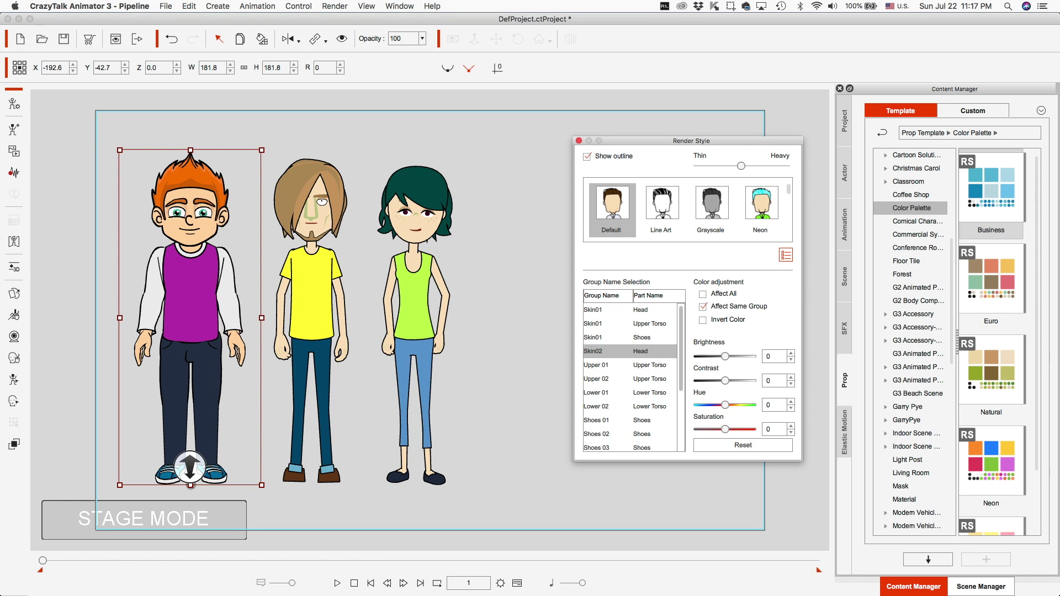
drag(724, 405, 752, 404)
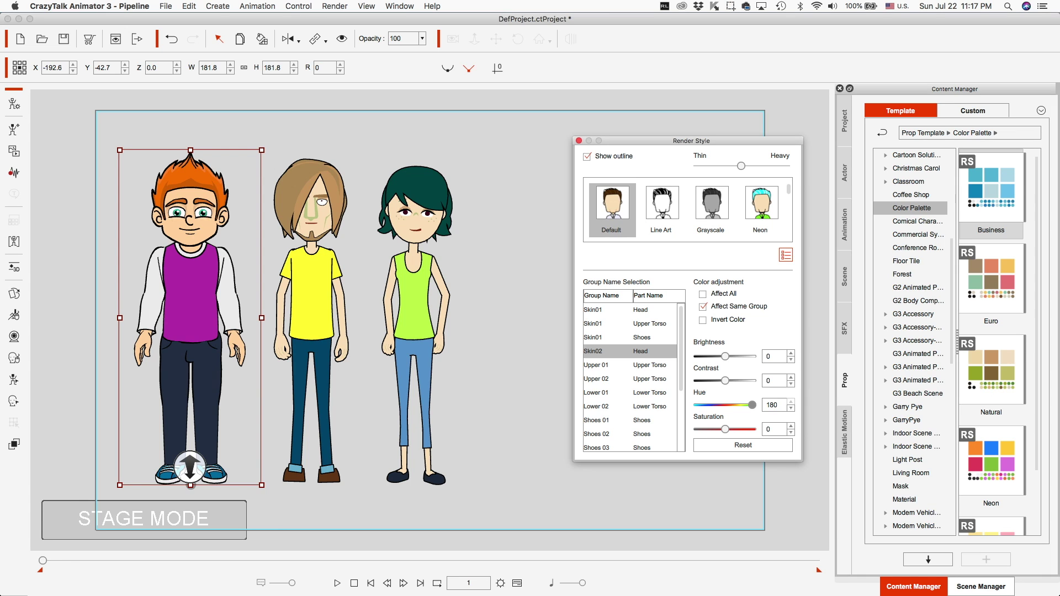
drag(752, 405, 697, 404)
- Switch to Adobe Animate CC and handwrite "= Skin 1, Skin 2" after Skin in the list
mouse_move(479, 594)
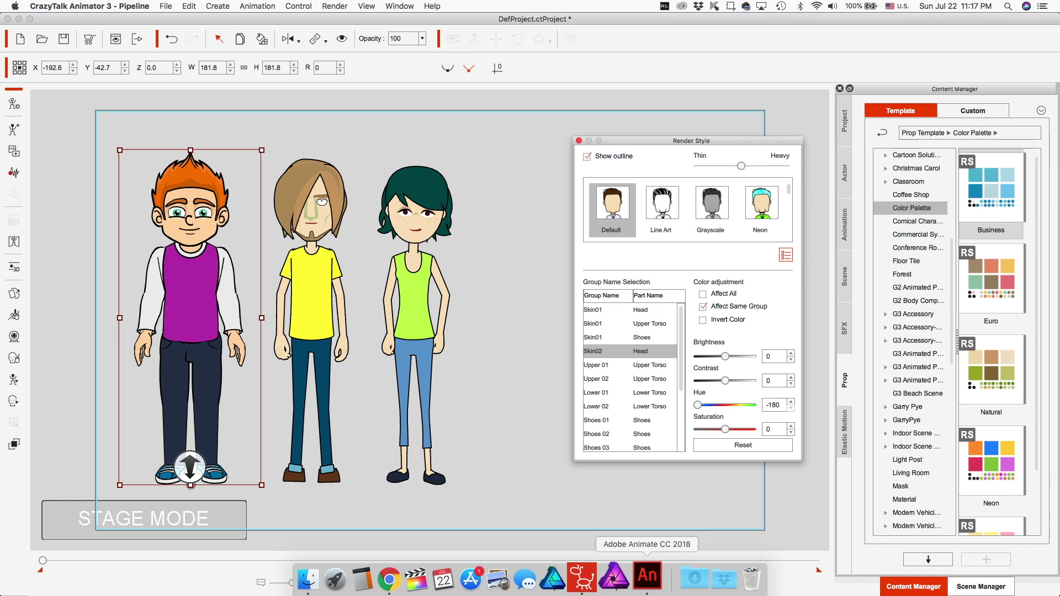
click(647, 577)
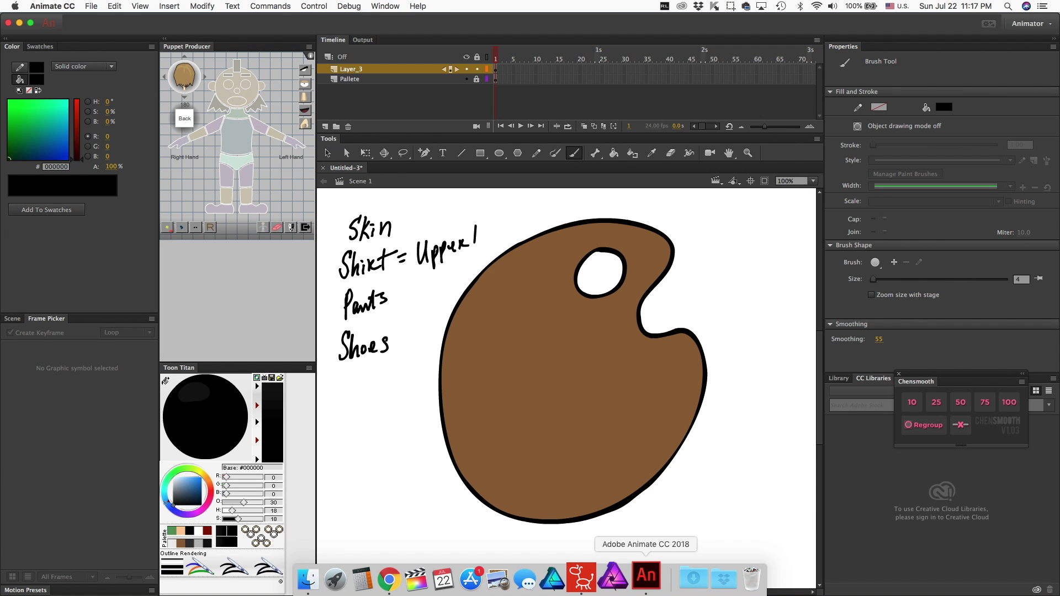
mouse_move(396, 224)
mouse_down()
mouse_move(451, 204)
mouse_move(412, 230)
mouse_move(431, 228)
mouse_up()
drag(436, 218, 469, 216)
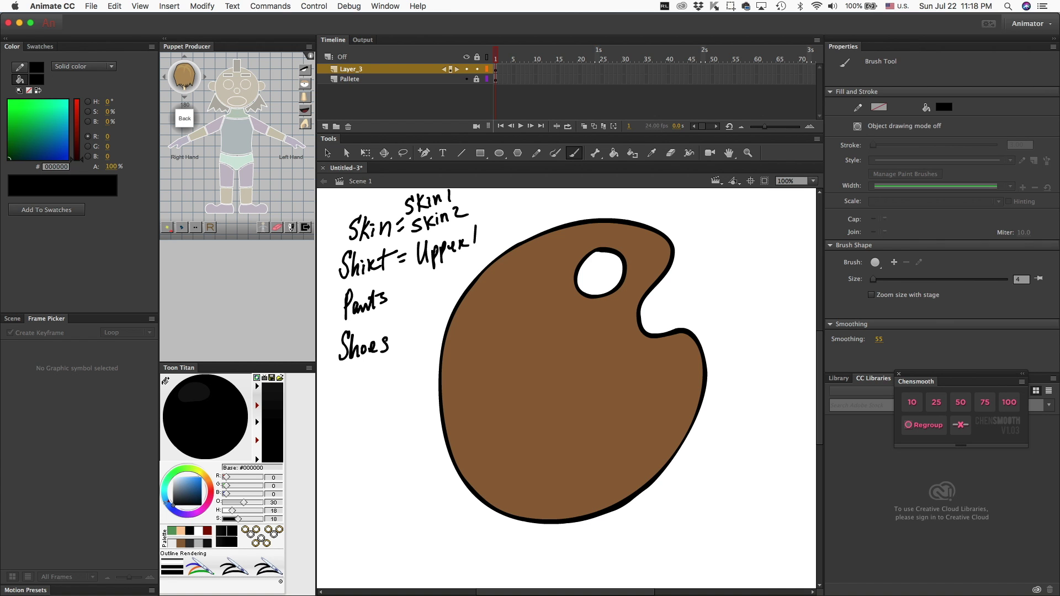
- Switch to CrazyTalk Animator 3 and set the hue of the green-haired woman's Lower 03 group to -180
mouse_move(539, 577)
click(590, 577)
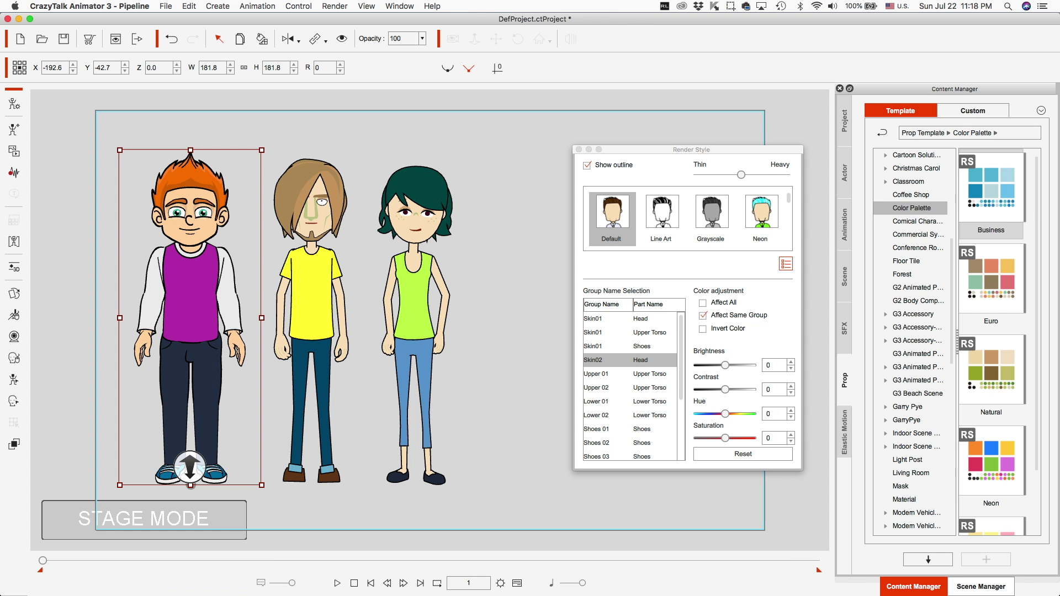
click(415, 301)
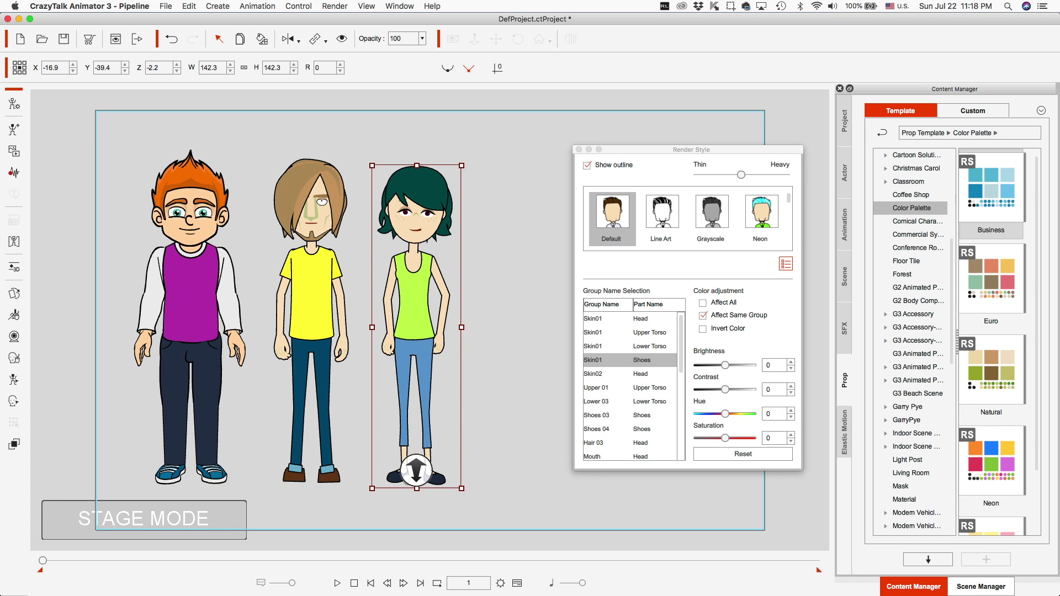
click(629, 402)
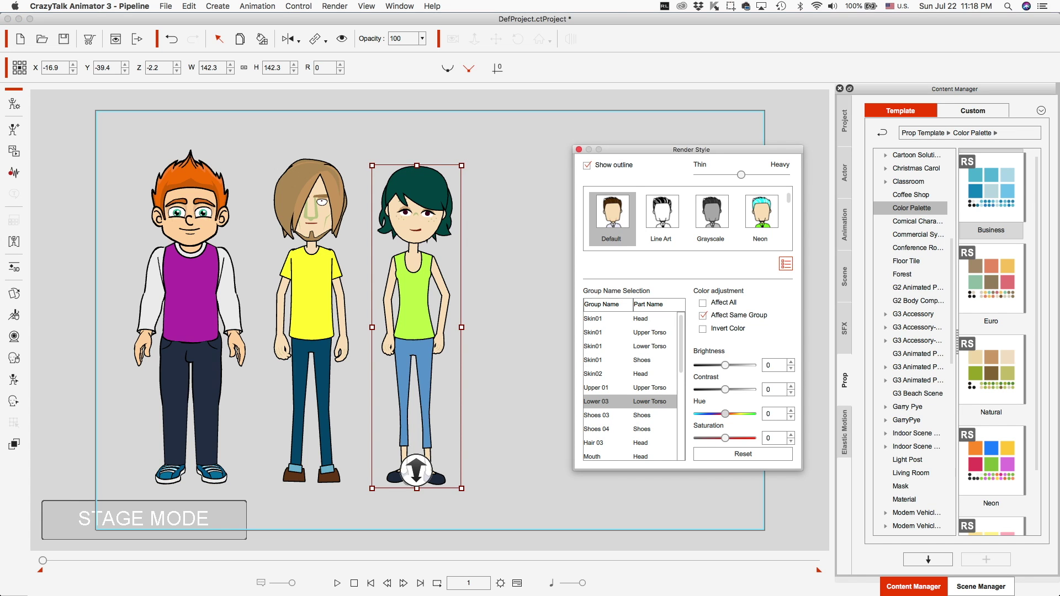
drag(725, 414, 697, 413)
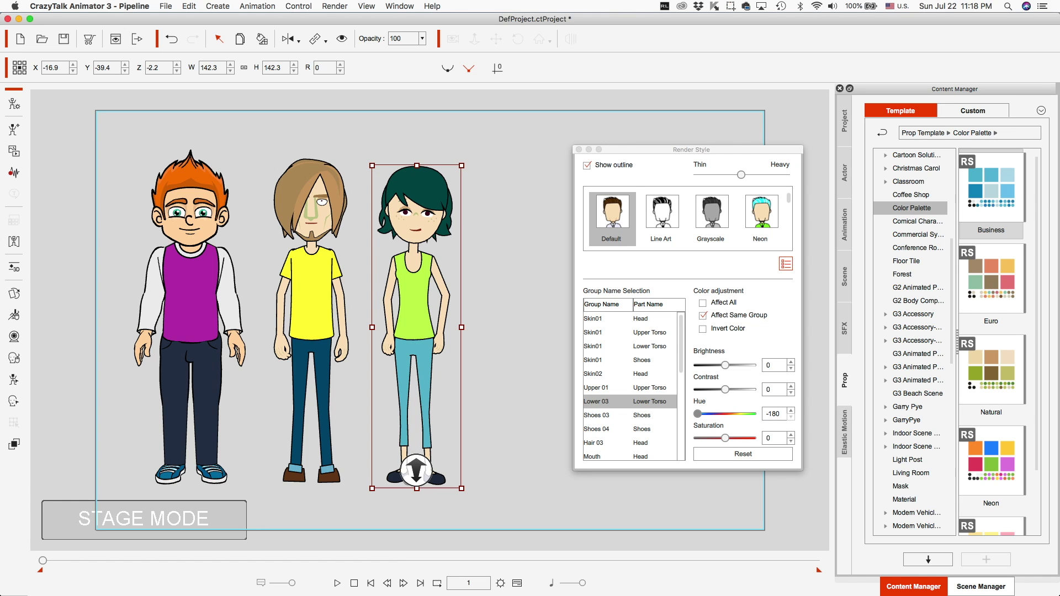
- Test the hue on the long-haired man's Lower 01 group and lower his Lower 03 group's hue to near its minimum
click(308, 467)
drag(725, 413, 697, 414)
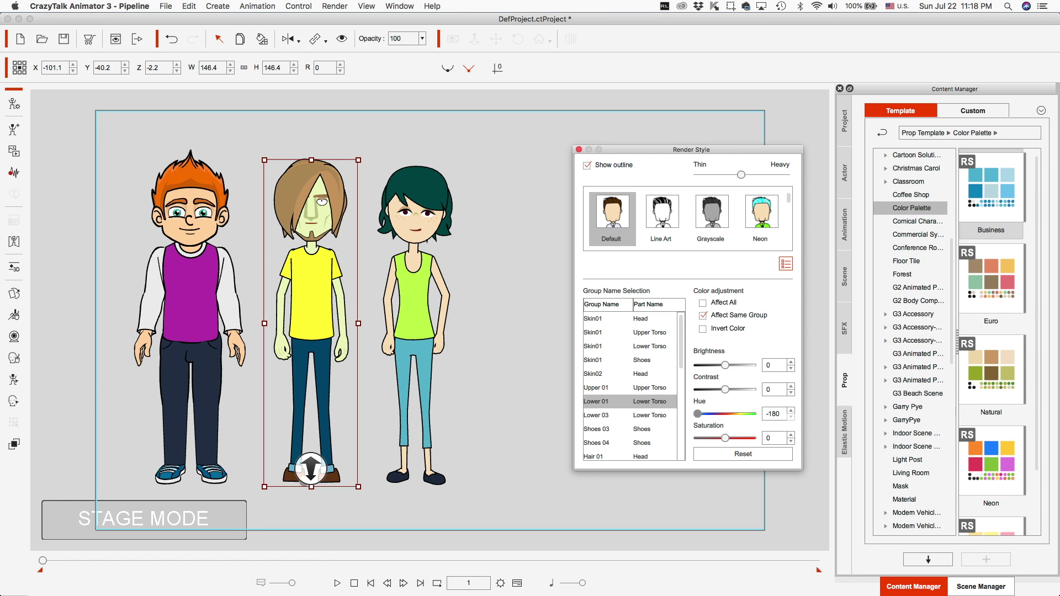
click(743, 453)
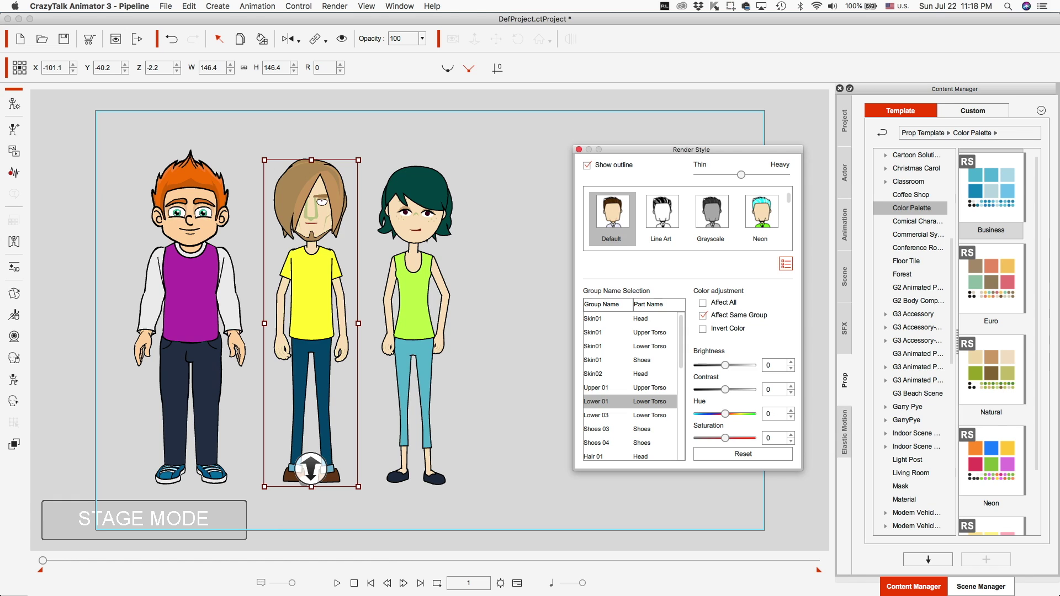
drag(724, 413, 697, 413)
click(624, 415)
drag(724, 413, 712, 413)
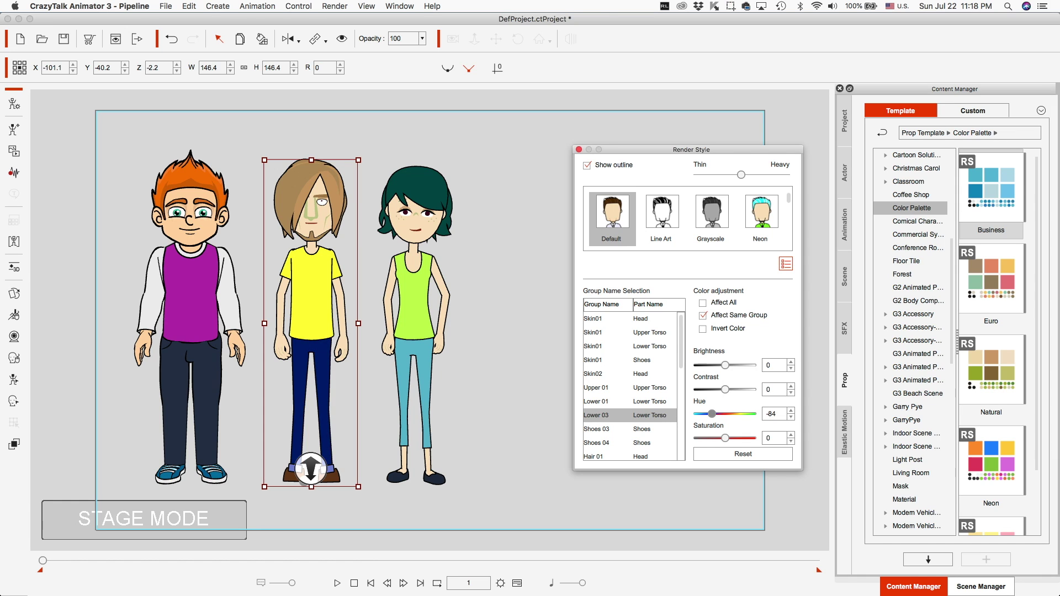
drag(712, 414, 699, 414)
- Test the hue on the orange-haired character's Lower 02 group and set his Lower 01 group's hue to -180
click(185, 353)
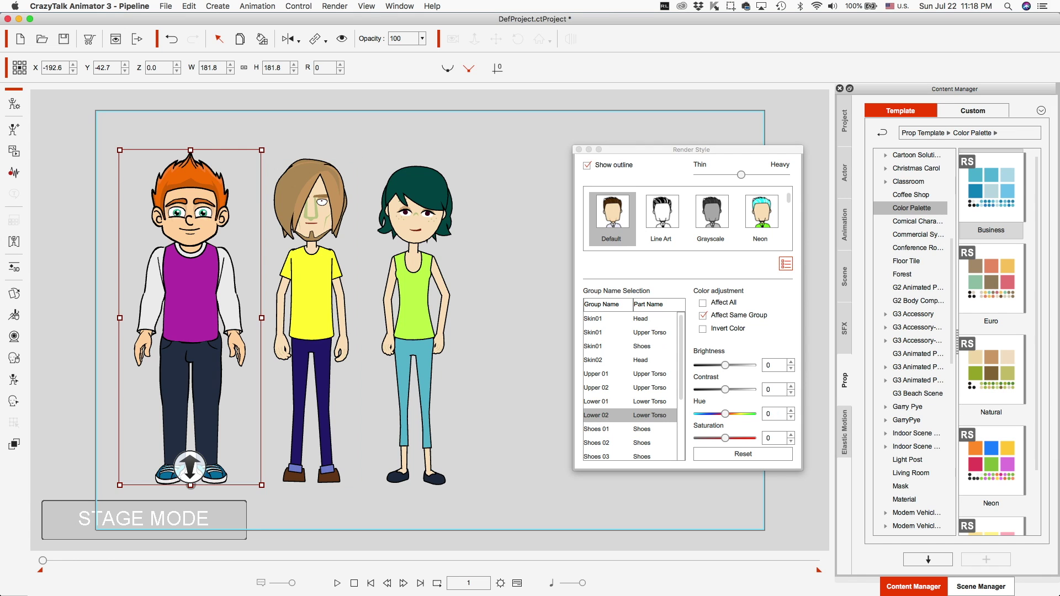
drag(725, 413, 716, 413)
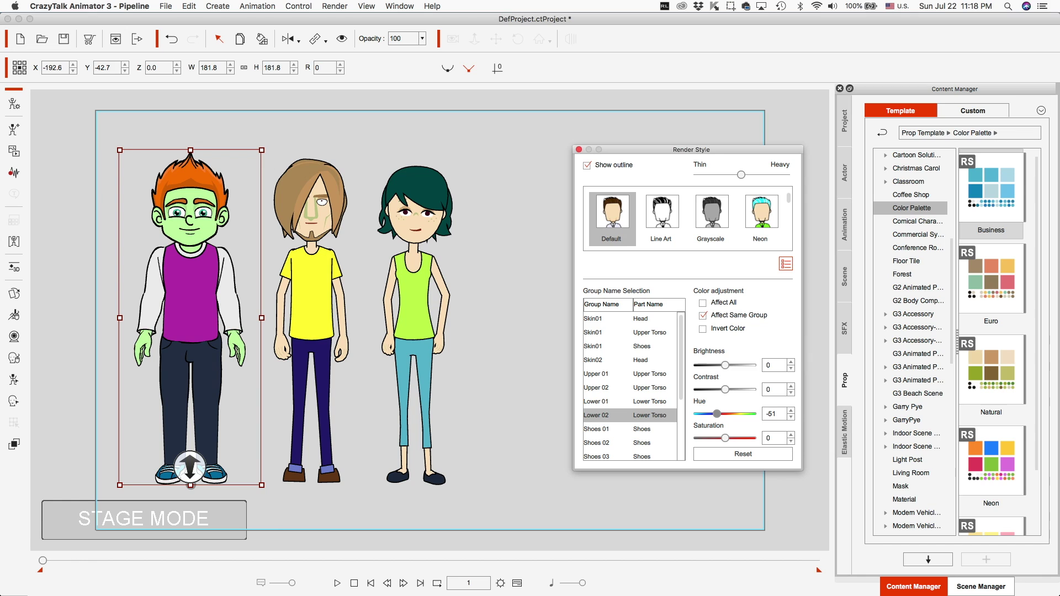
click(743, 454)
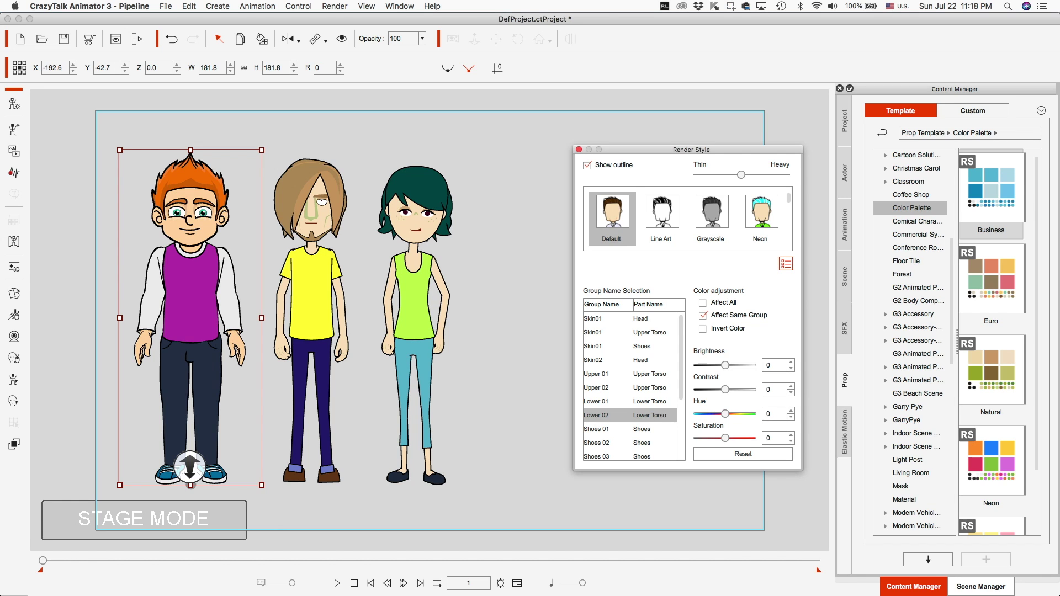
drag(725, 413, 701, 414)
click(630, 401)
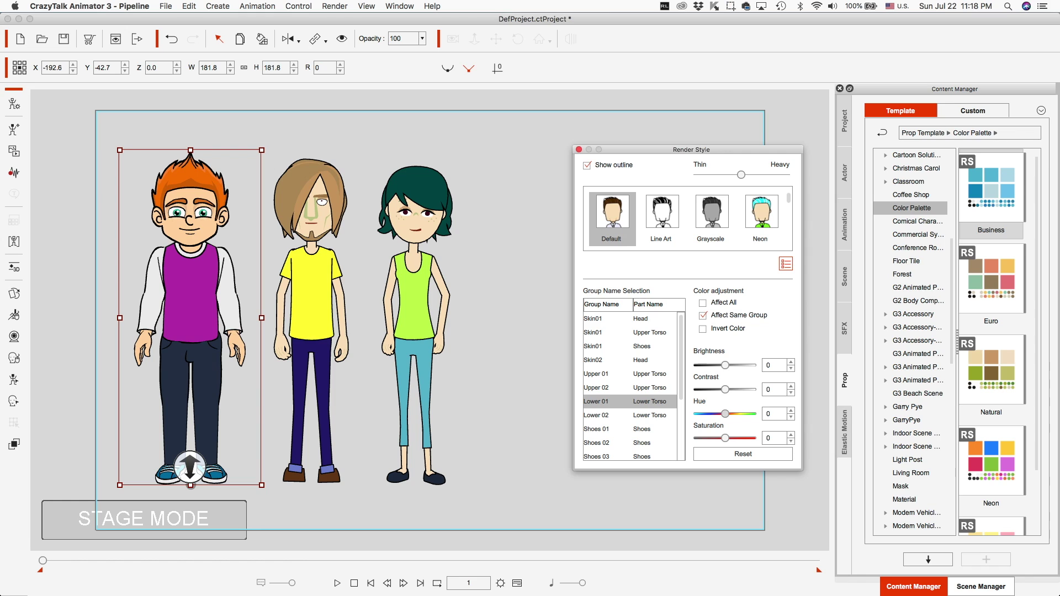
drag(725, 413, 697, 413)
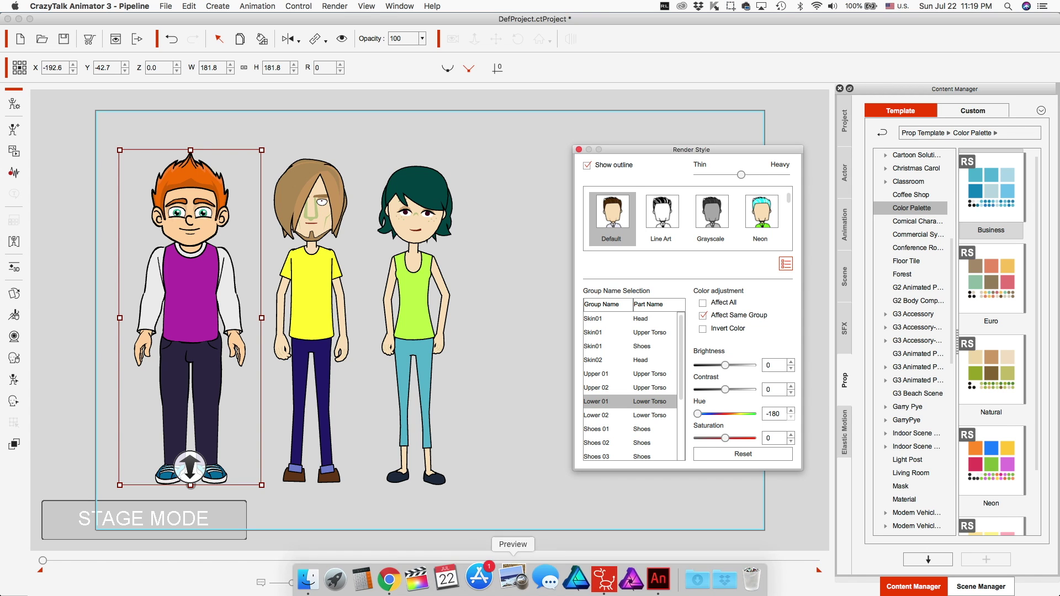
- Switch to Adobe Animate CC and handwrite "= Lower 1, Lower 3" after Pants in the list
click(645, 575)
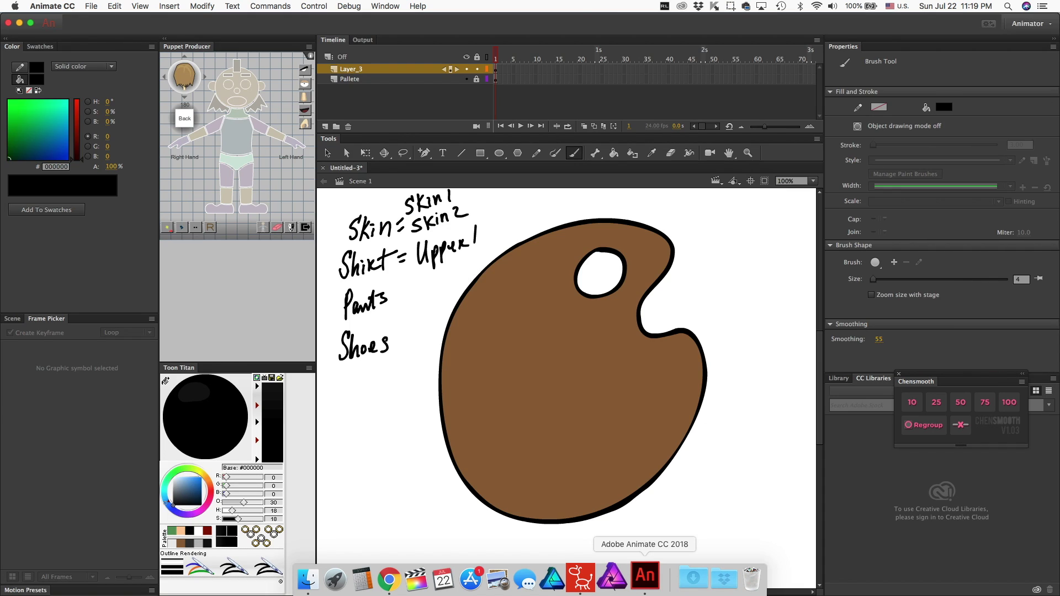
drag(388, 293, 396, 290)
mouse_move(390, 298)
mouse_down()
mouse_move(425, 275)
mouse_move(406, 311)
mouse_move(446, 289)
mouse_move(442, 298)
mouse_up()
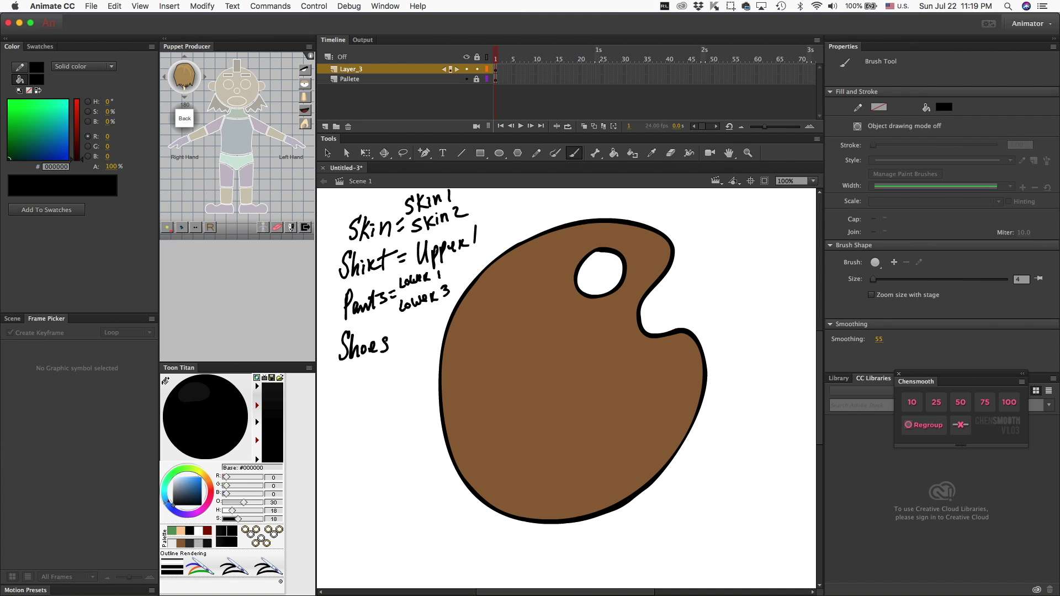
- Switch to CrazyTalk Animator 3 and set the hue of the green-haired woman's Shoes 03 group to -180
click(603, 582)
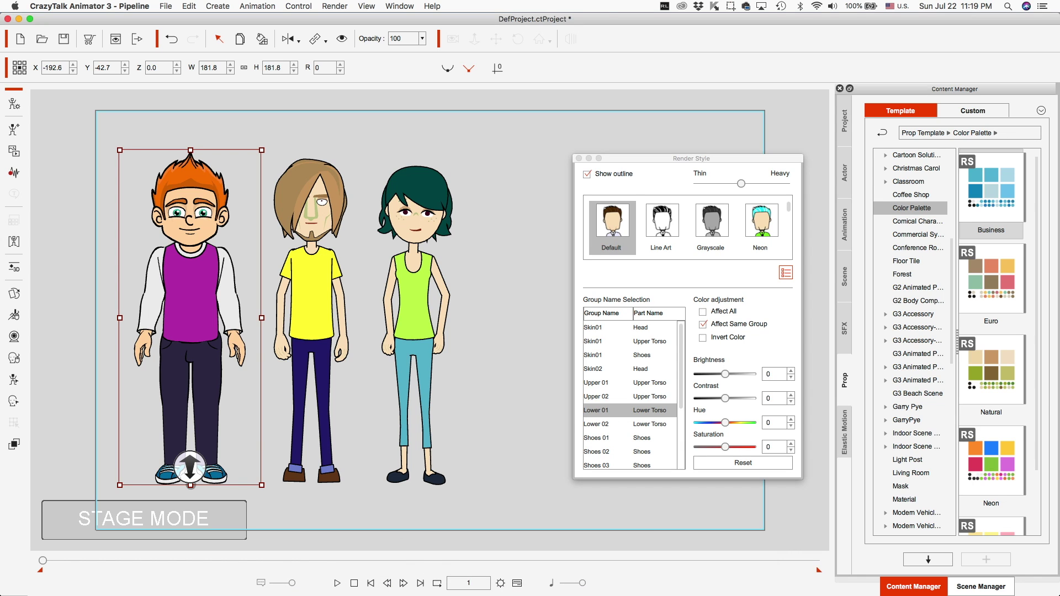
click(415, 372)
click(607, 424)
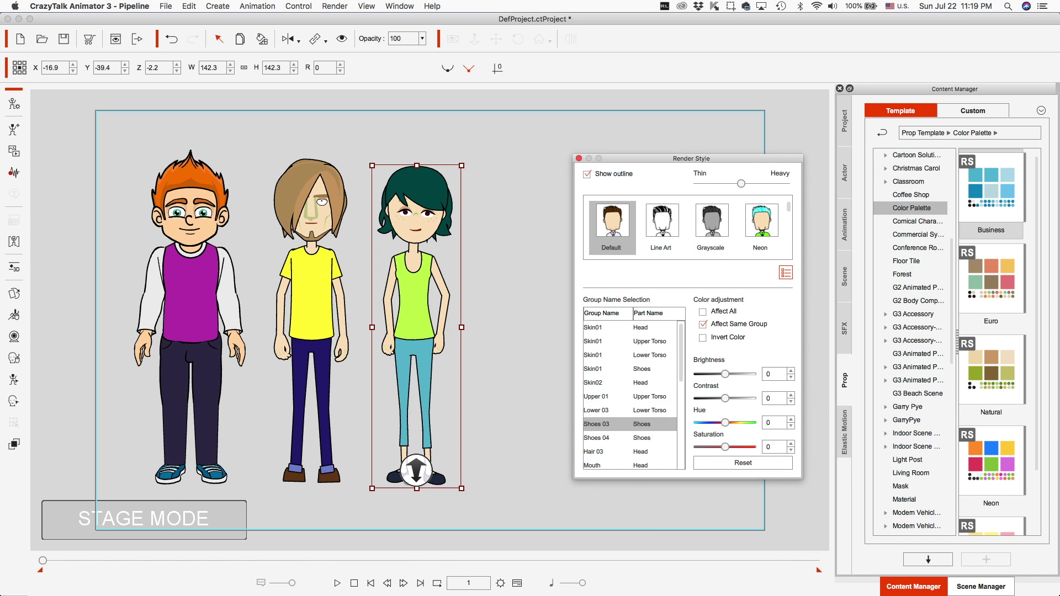
drag(725, 423, 697, 422)
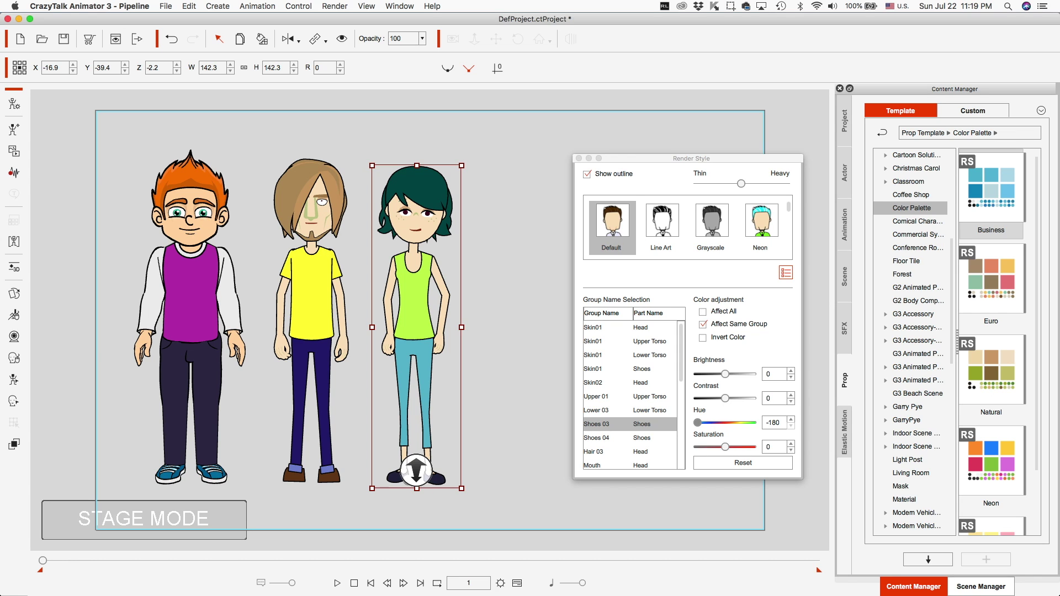
- Lower the hue of the long-haired man's Shoes 03 group to turn his brown shoes blue
click(311, 319)
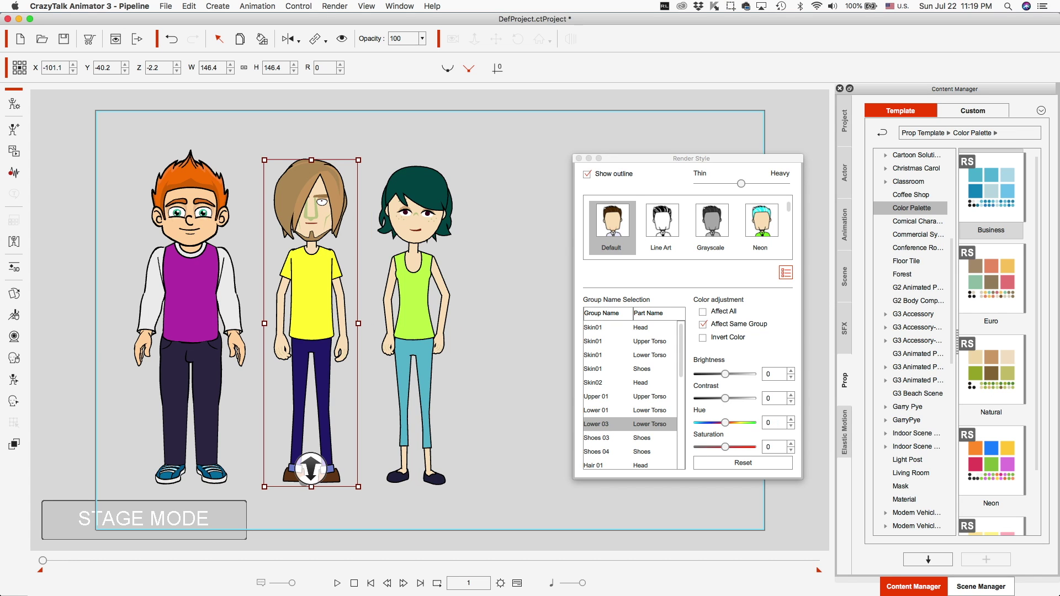
click(629, 438)
mouse_move(725, 422)
mouse_down()
mouse_move(752, 422)
mouse_move(713, 422)
mouse_up()
- Set the orange-haired character's Shoes 01 hue to -167 and his Shoes 02 hue to 124
click(190, 309)
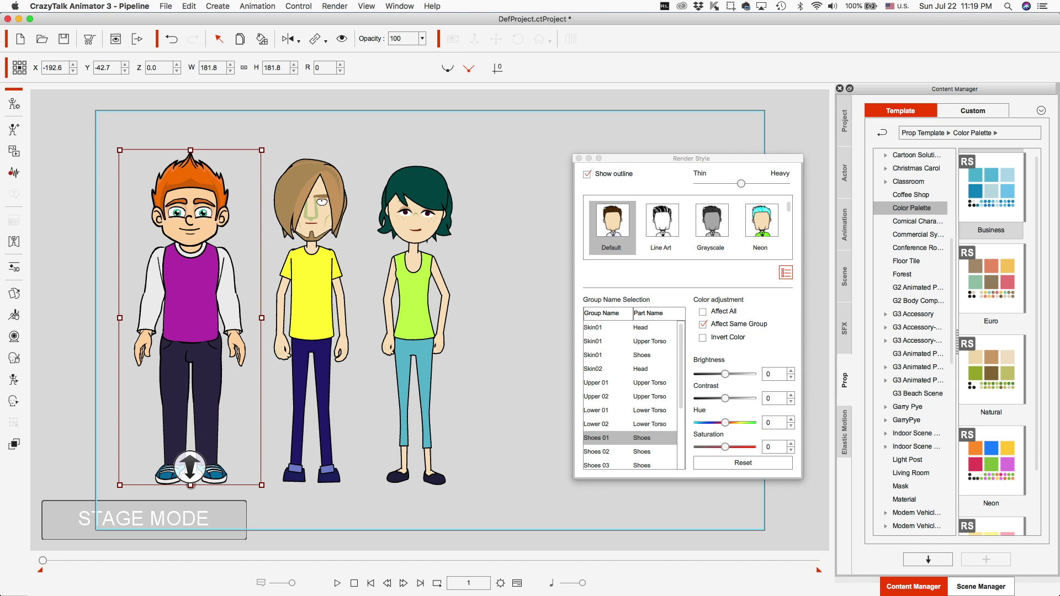
click(724, 422)
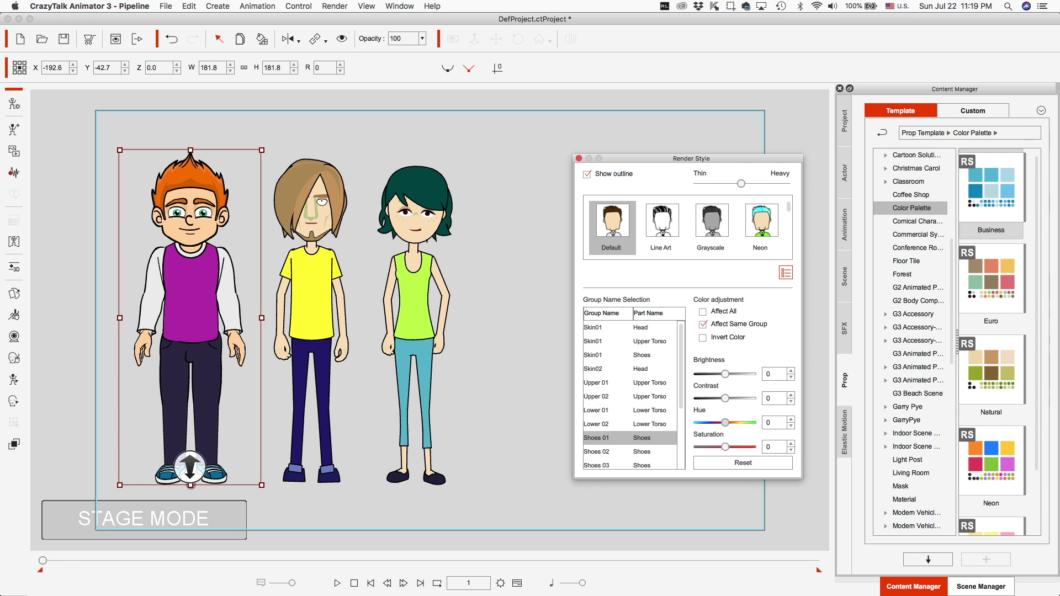
drag(726, 422, 699, 422)
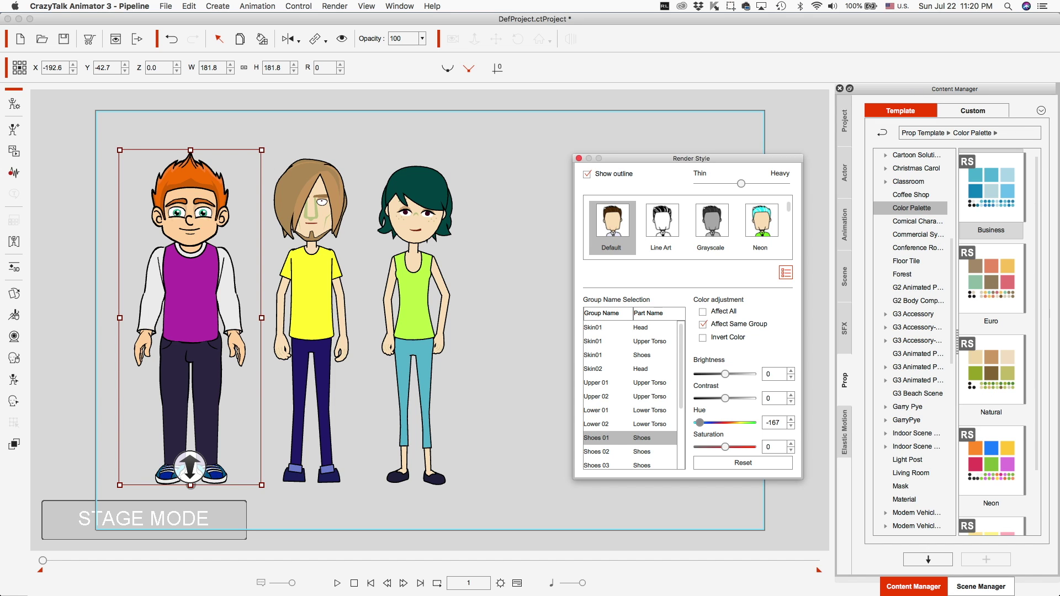
click(629, 451)
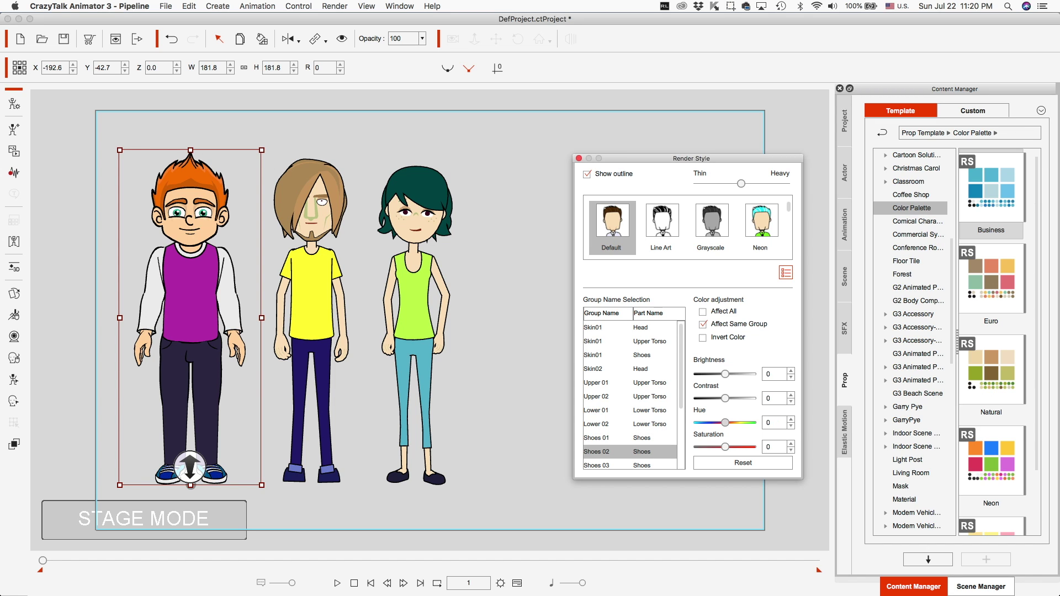
drag(724, 423, 697, 423)
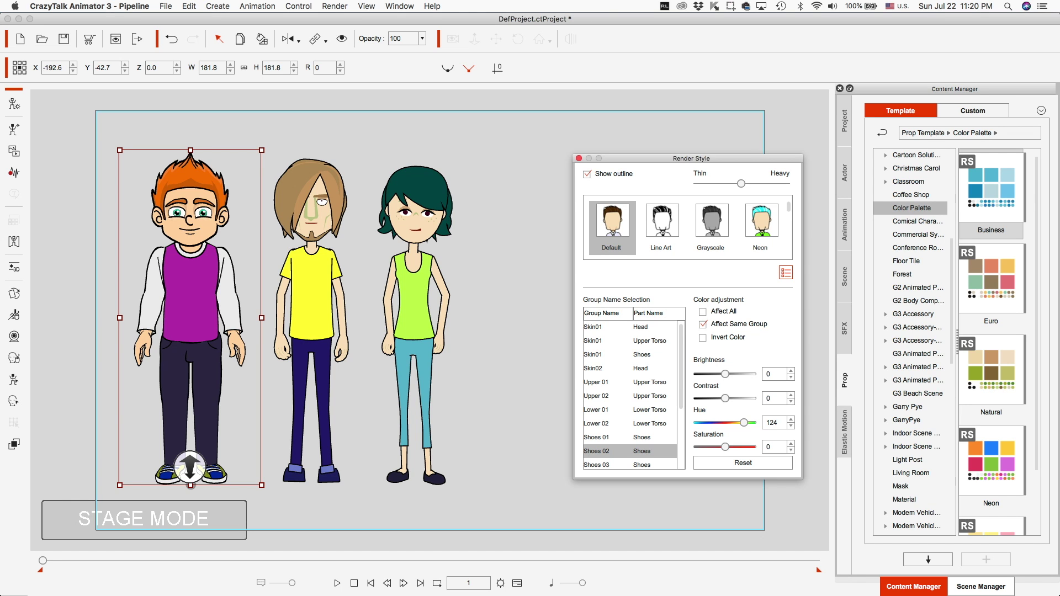
- Switch to Adobe Animate CC and handwrite "= Shoe 1, 2, 3" after Shoes in the list
click(644, 577)
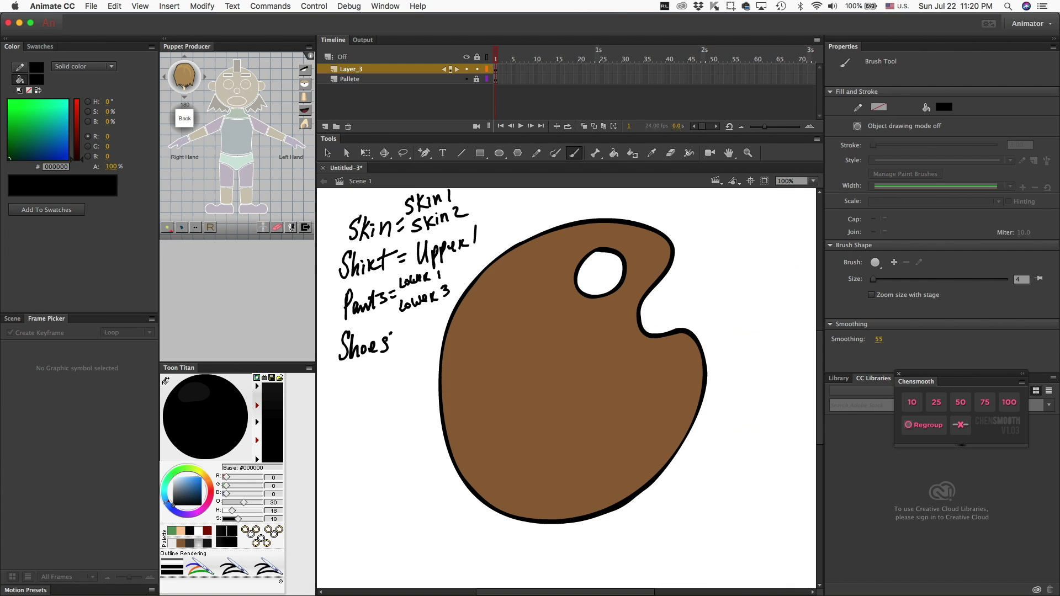
drag(405, 323, 402, 335)
drag(408, 319, 414, 333)
mouse_move(417, 323)
mouse_down()
mouse_move(428, 318)
mouse_move(402, 358)
mouse_move(423, 346)
mouse_up()
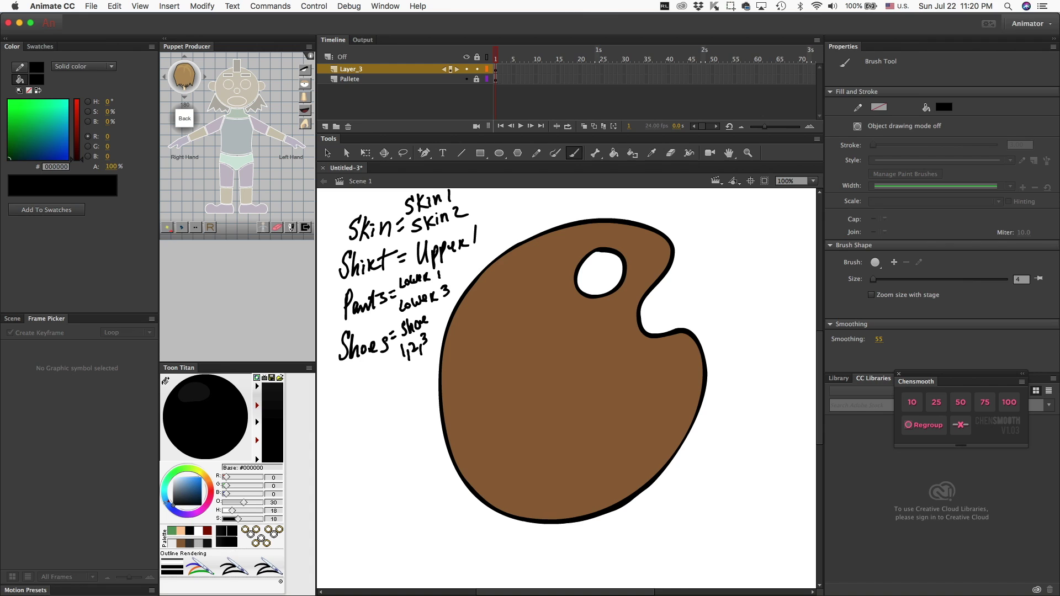
- Draw a circle about 87 px wide to the left of the palette's thumb hole and delete its black fill
key(o)
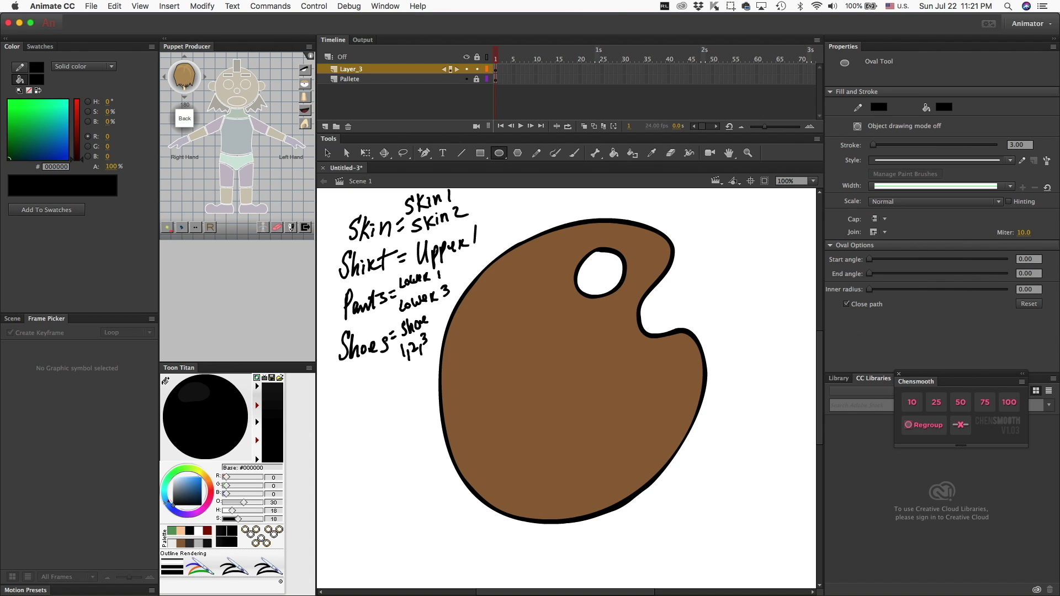
drag(497, 270, 545, 318)
key(v)
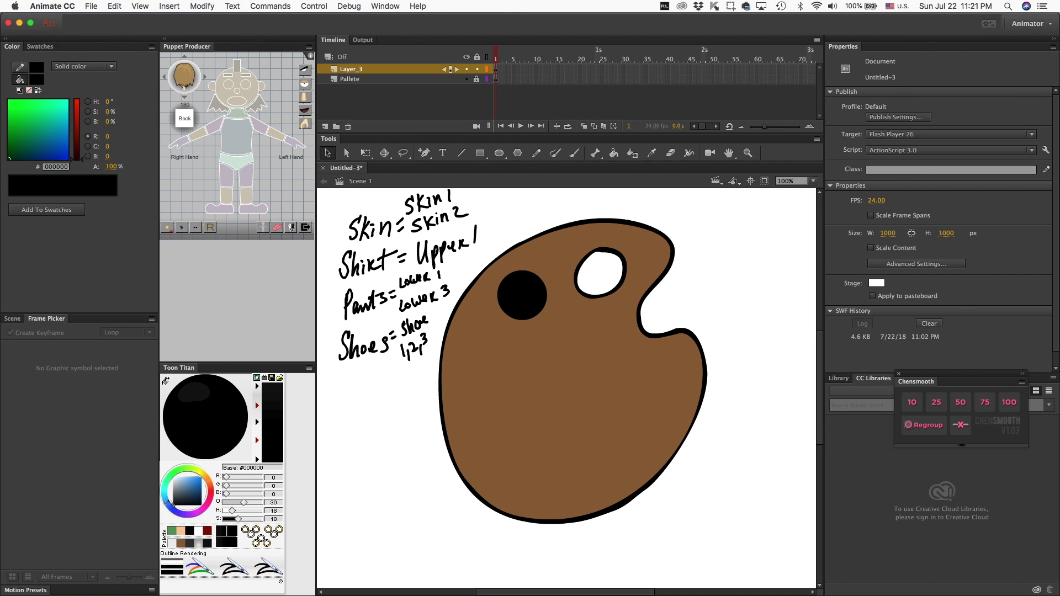
click(521, 295)
key(Delete)
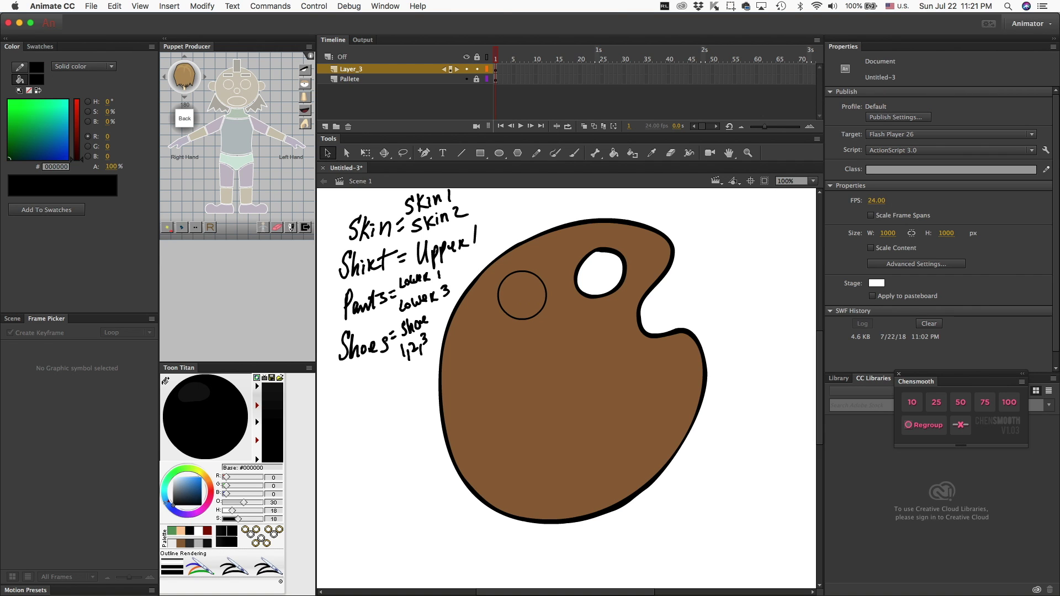
- Copy the circle outline and place seven duplicates in a ring around the inside edge of the palette
key(super+a)
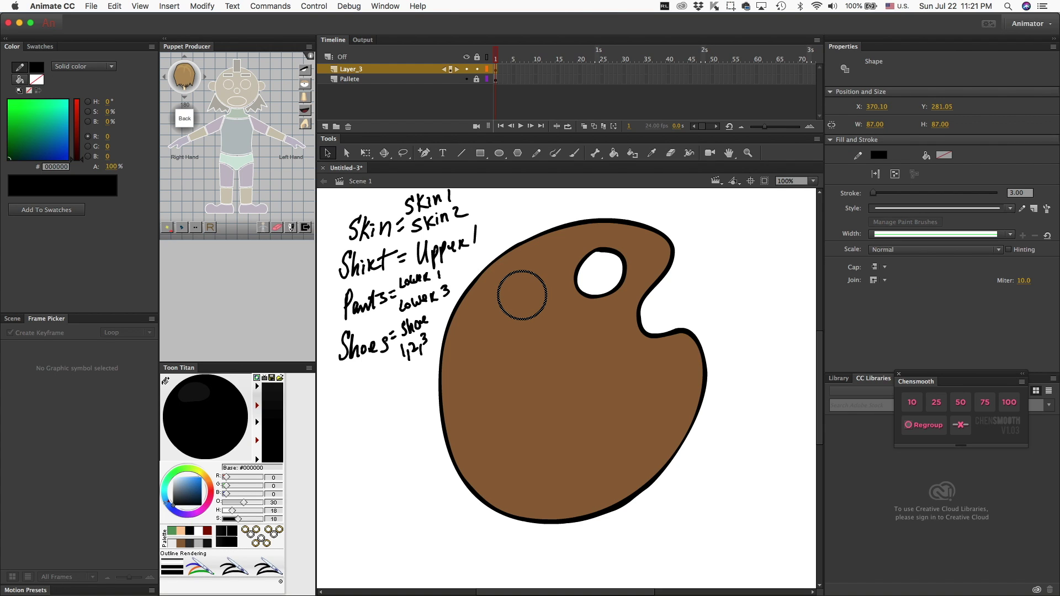
key(super+v)
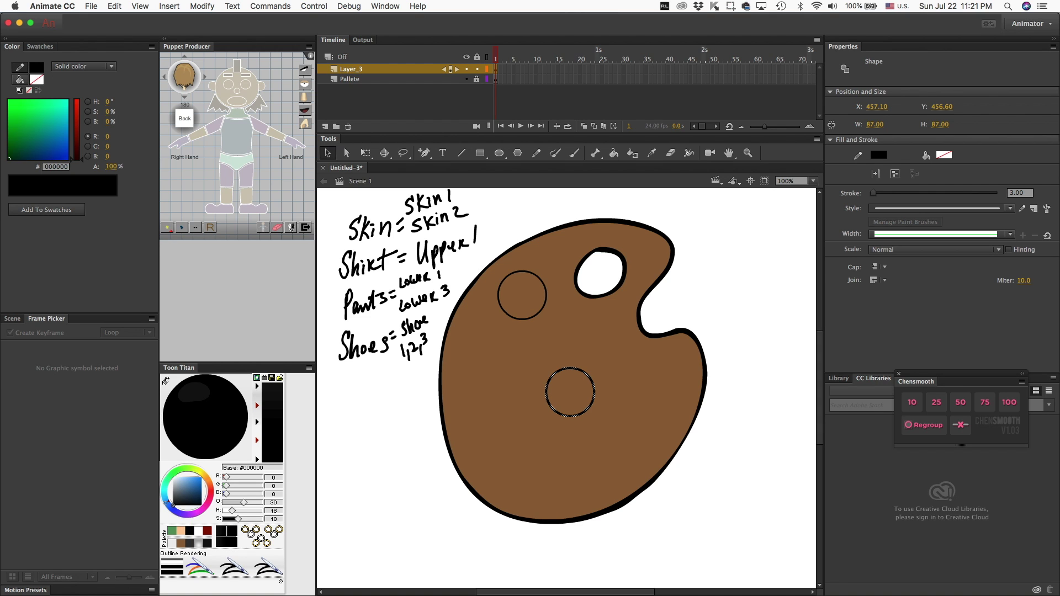
drag(571, 416, 461, 423)
key(super+v)
key(super+v)
drag(550, 412, 485, 451)
key(super+v)
drag(545, 392, 545, 470)
key(super+v)
drag(545, 392, 600, 446)
key(super+v)
drag(594, 392, 684, 385)
key(super+v)
drag(595, 391, 631, 334)
key(Escape)
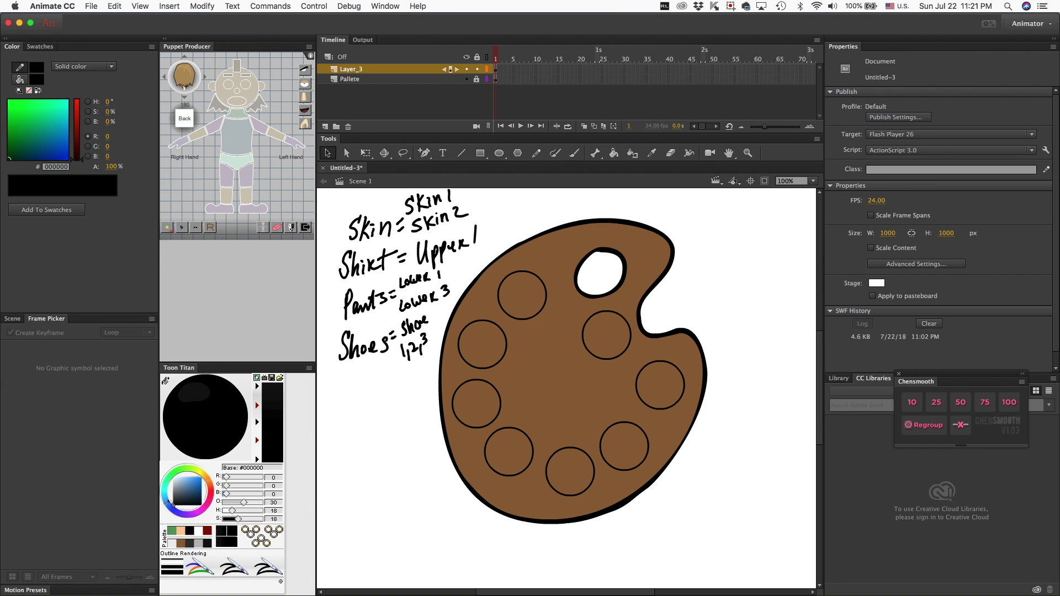
- Fill the circle beside the thumb hole with the light skin tone #FFCC99 and the circle below it with its darker shade
click(181, 531)
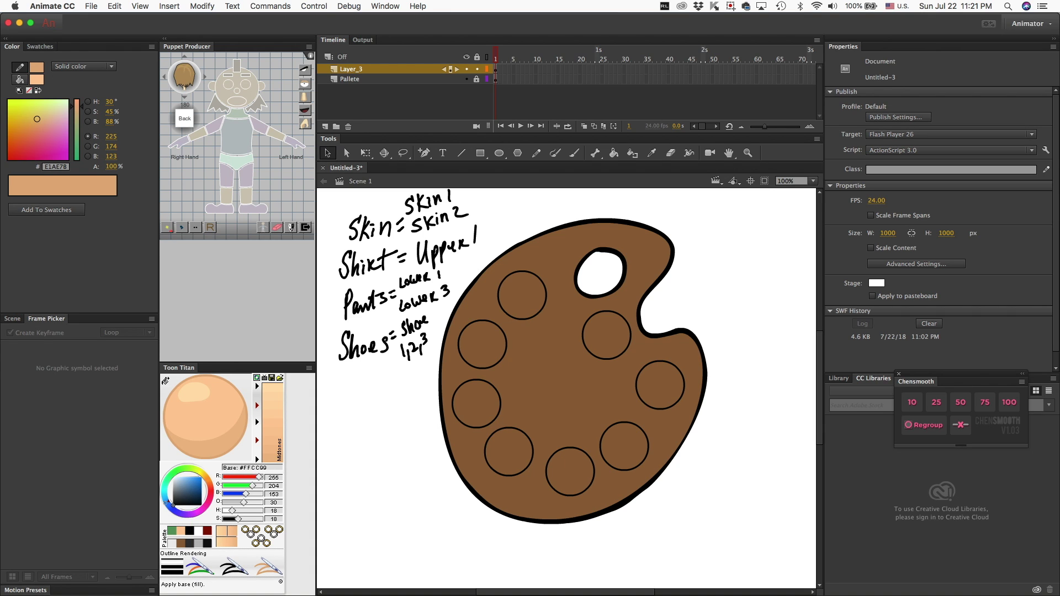
key(k)
click(521, 296)
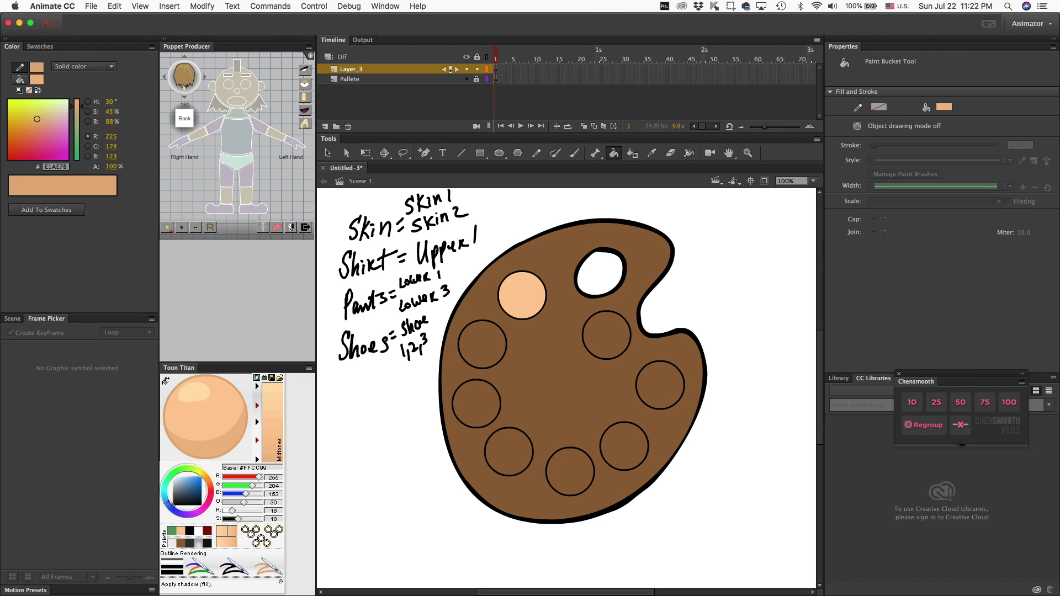
click(482, 344)
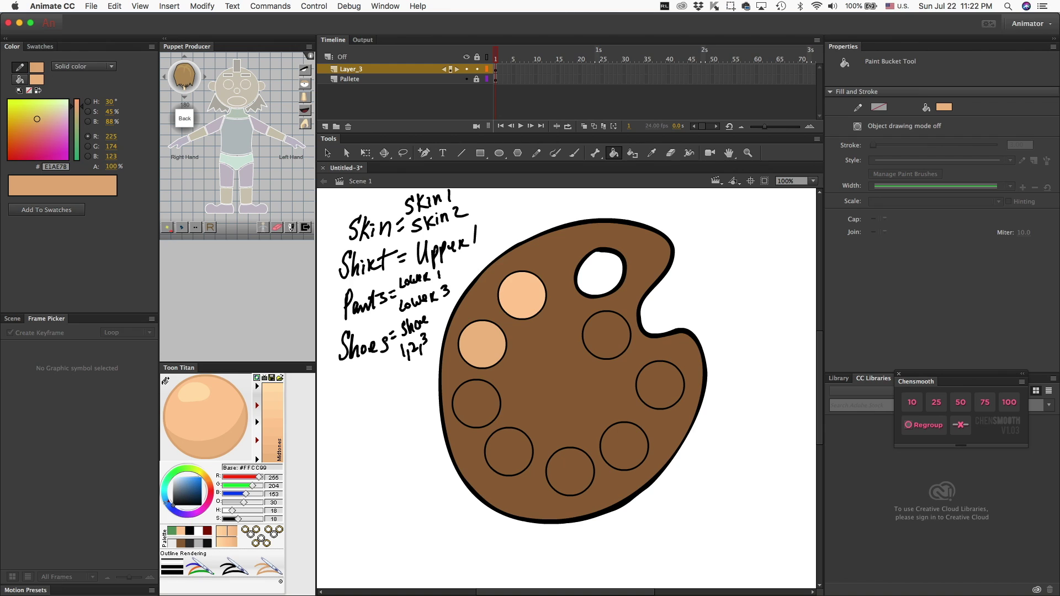
- Fill the third circle with the green palette color #58945C and the next two circles with brown #A3784B
click(172, 530)
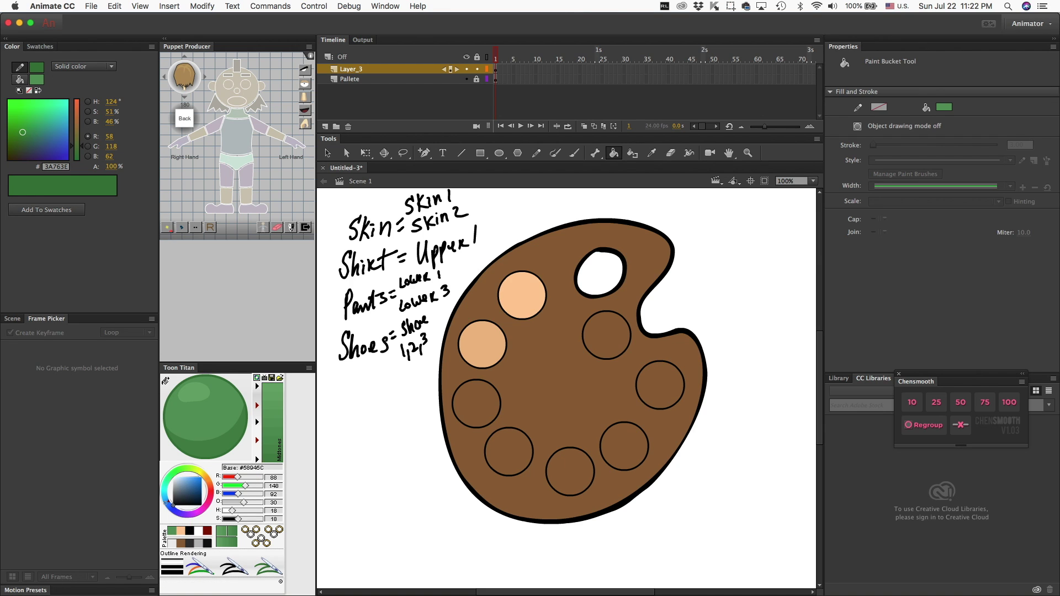
click(475, 403)
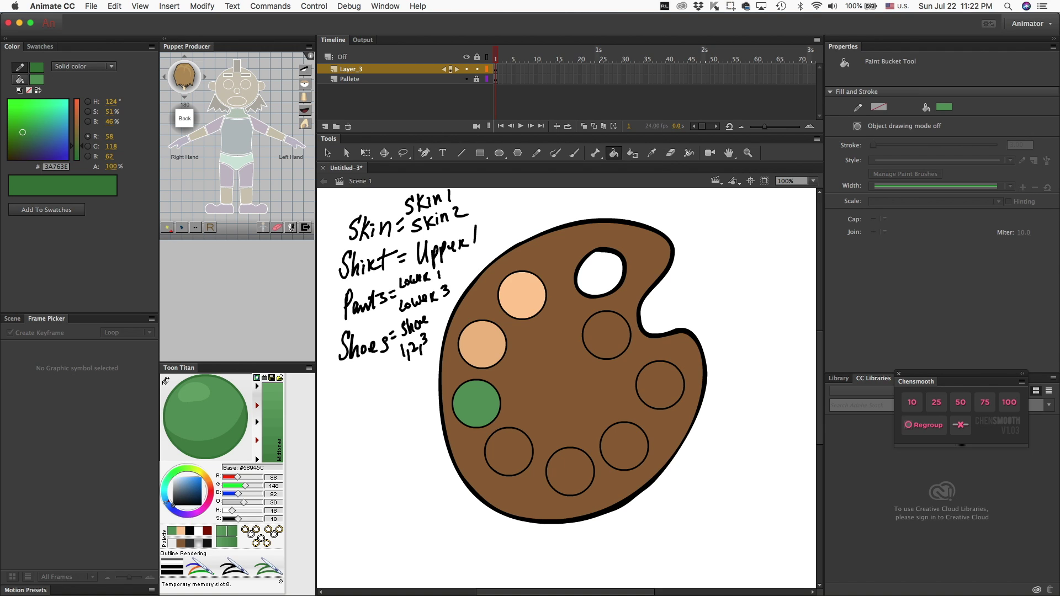
click(180, 544)
click(194, 392)
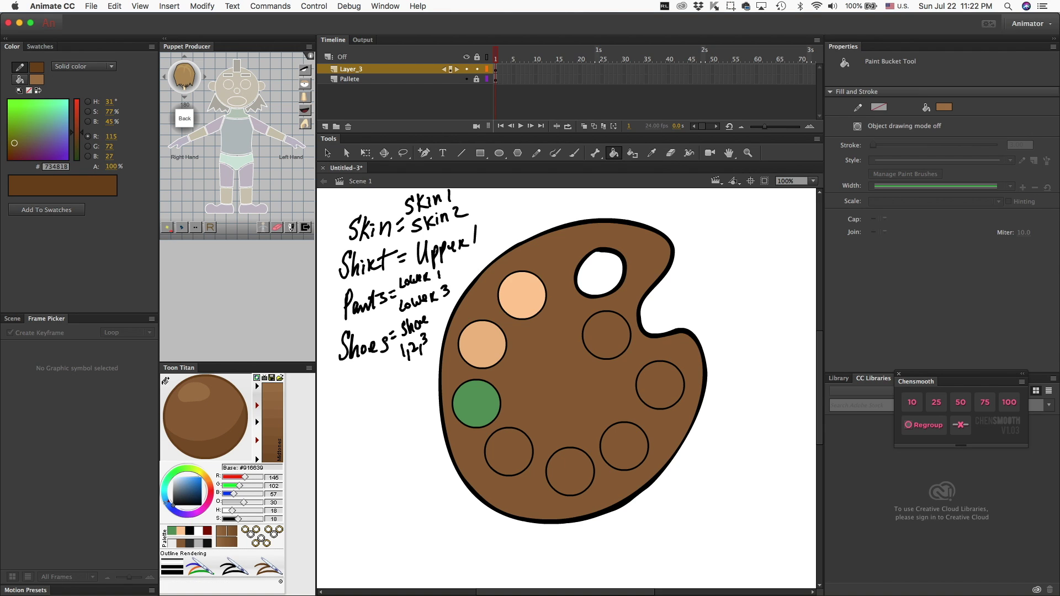
click(165, 380)
click(194, 392)
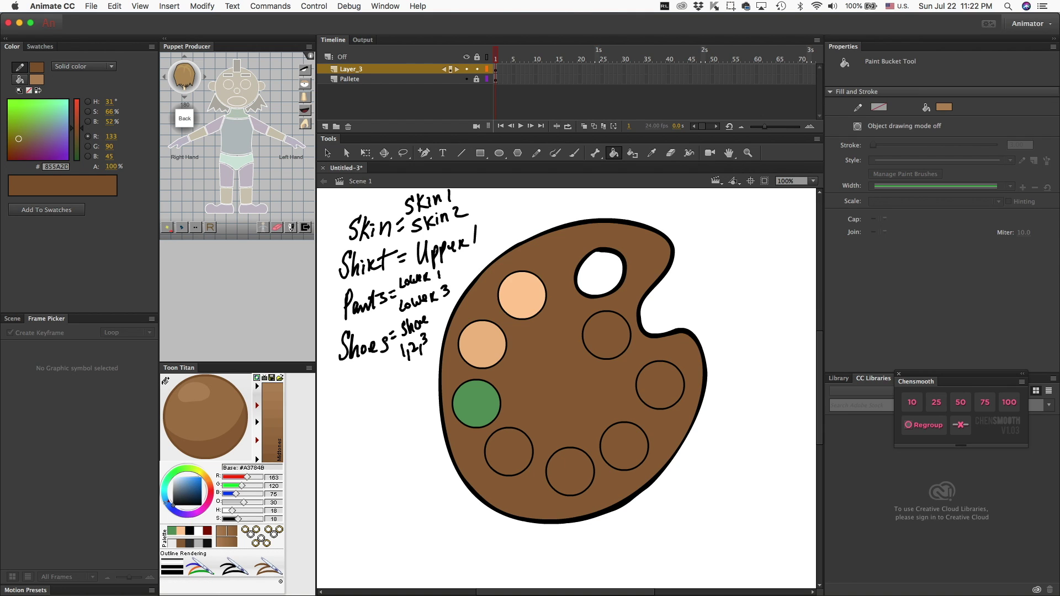
click(508, 452)
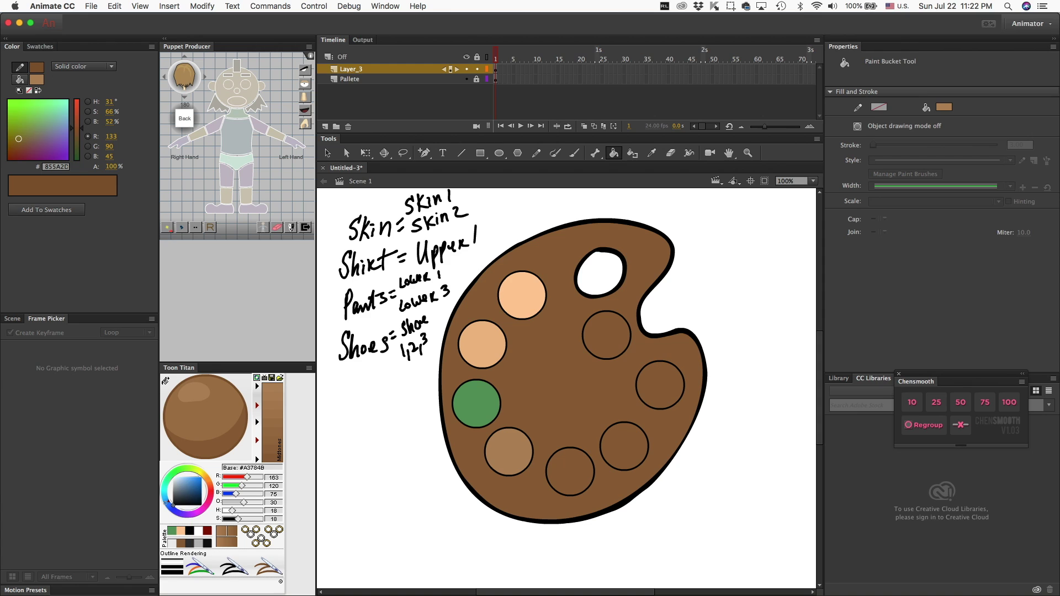
click(570, 472)
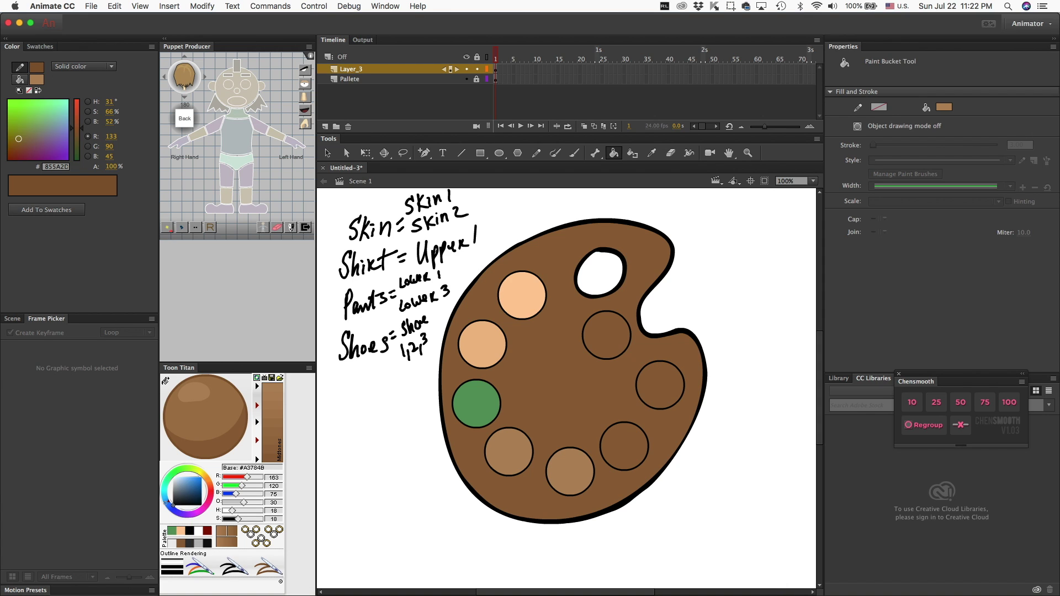
- Fill the three remaining empty circles with dark gray shades based on the palette color #333333
click(328, 153)
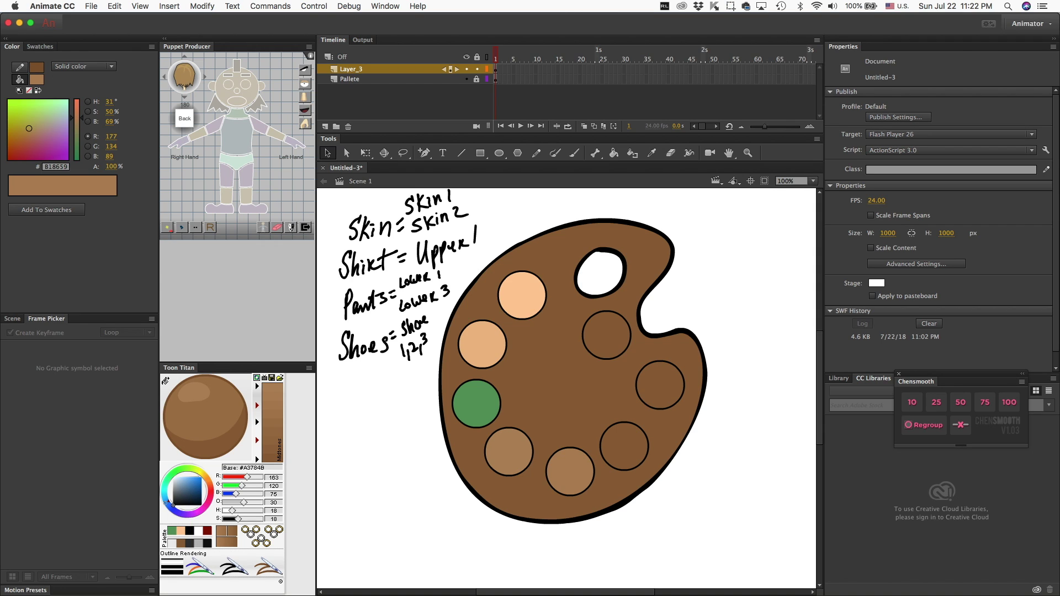
click(190, 530)
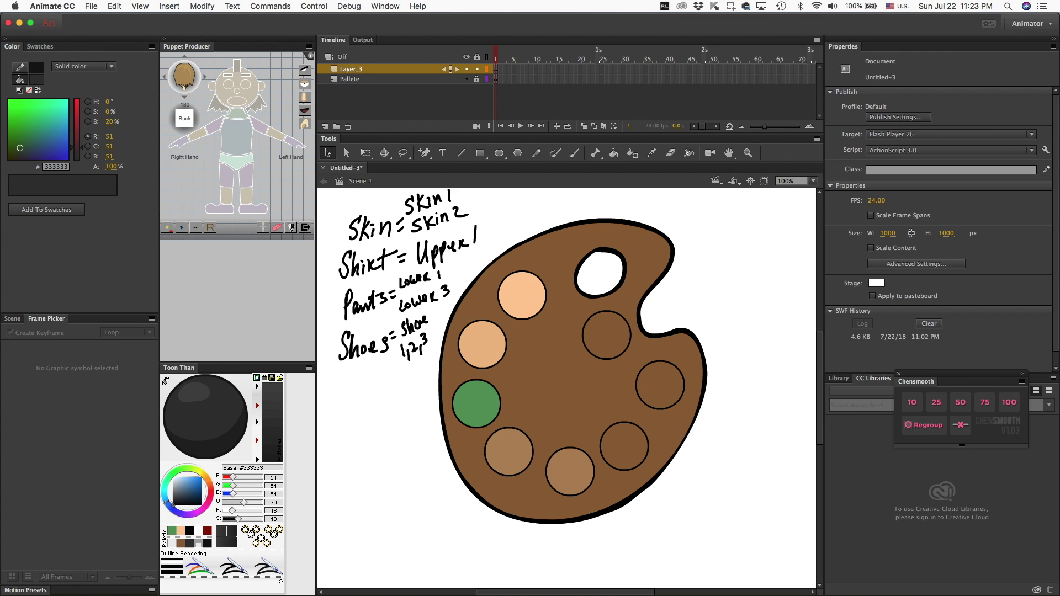
key(k)
click(623, 446)
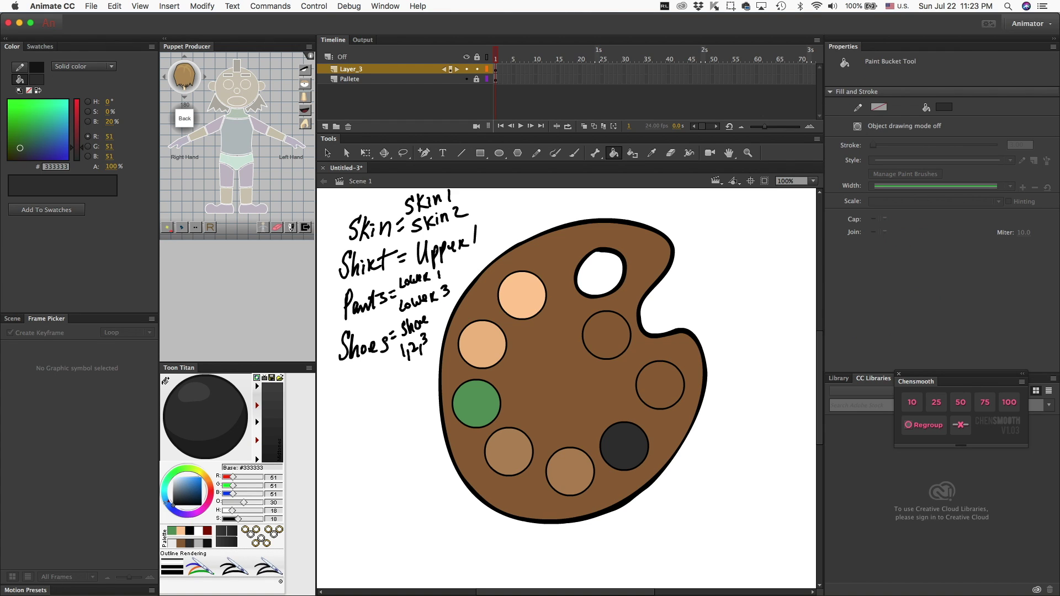
click(660, 385)
click(606, 335)
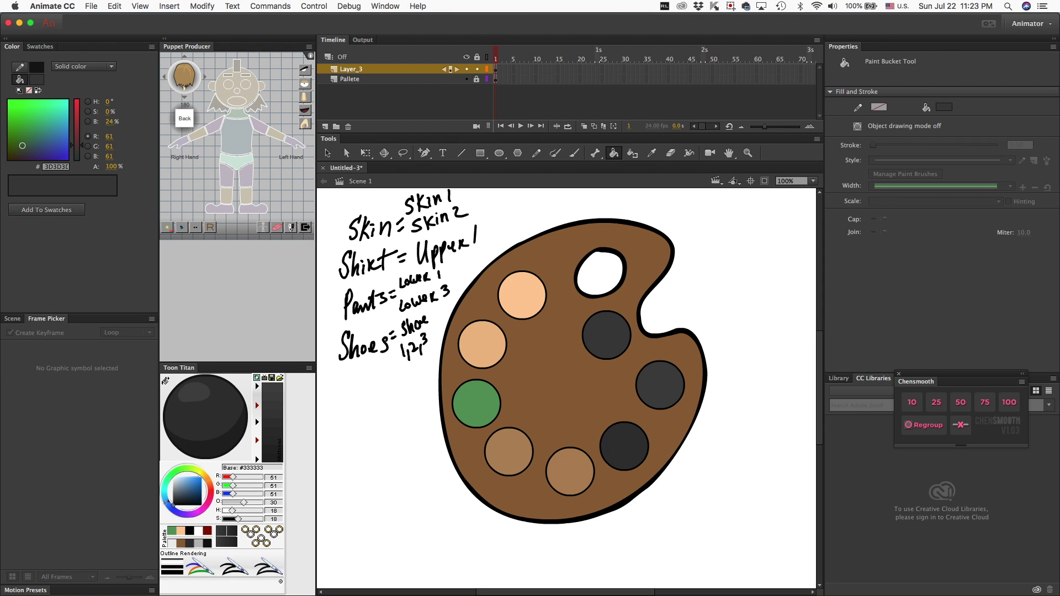
- Switch to CrazyTalk Animator, check the woman's color groups, and open the orange-haired character in Composer mode
mouse_move(647, 594)
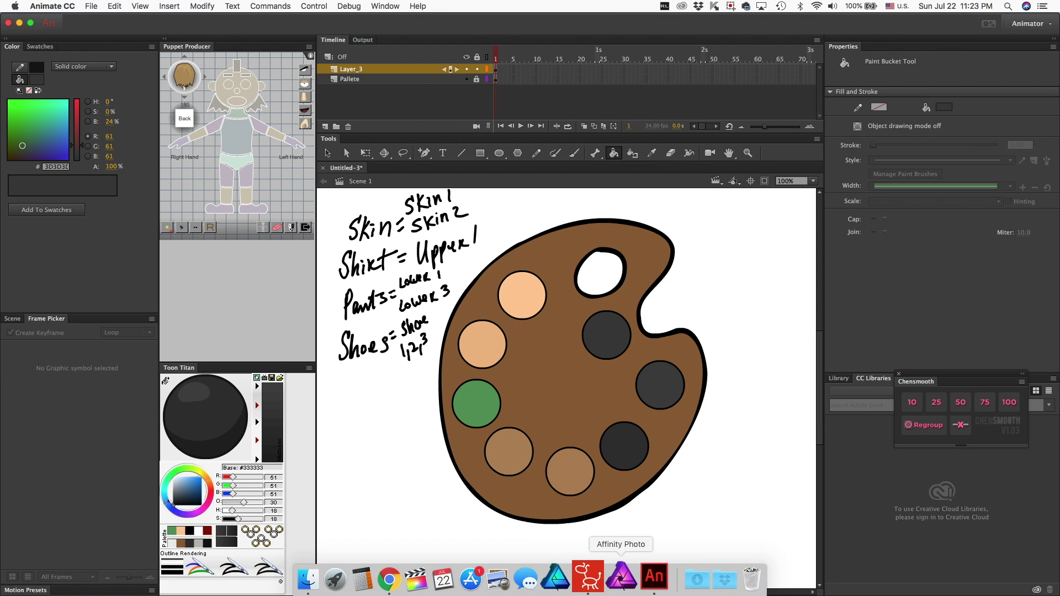
click(591, 577)
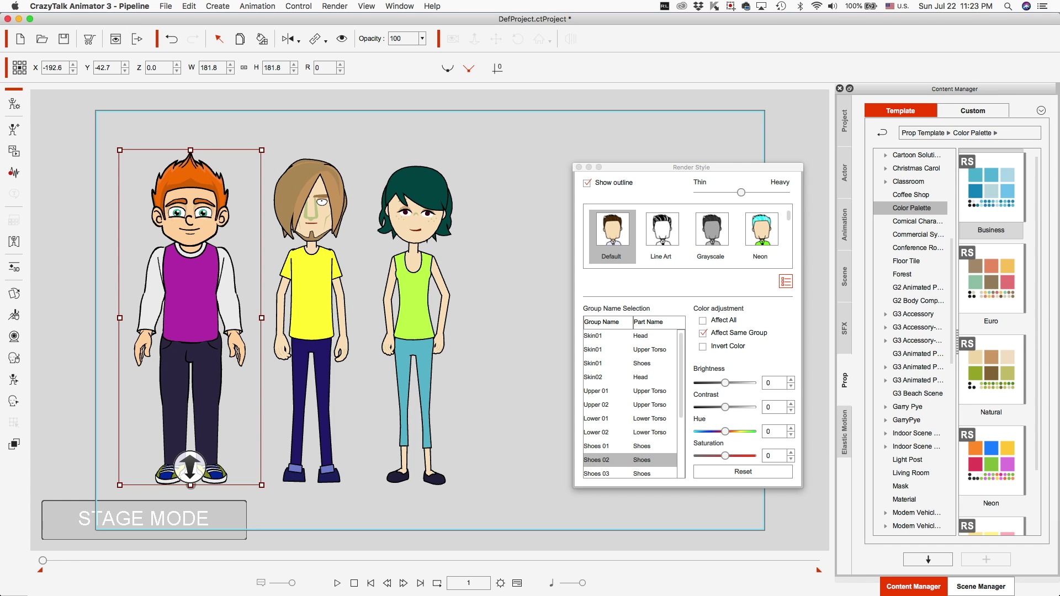
click(415, 309)
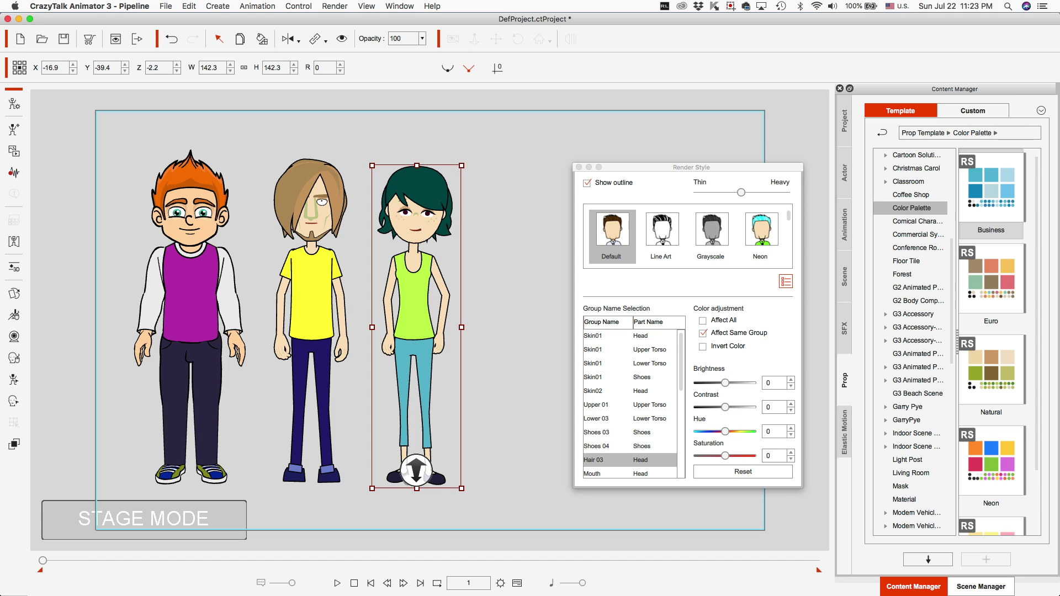
click(190, 306)
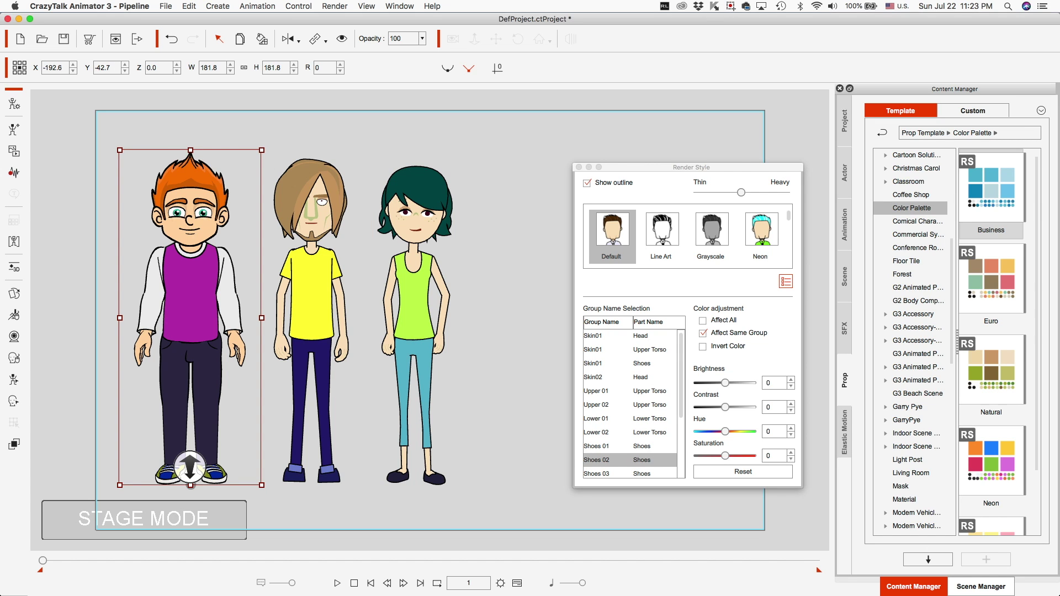
click(14, 104)
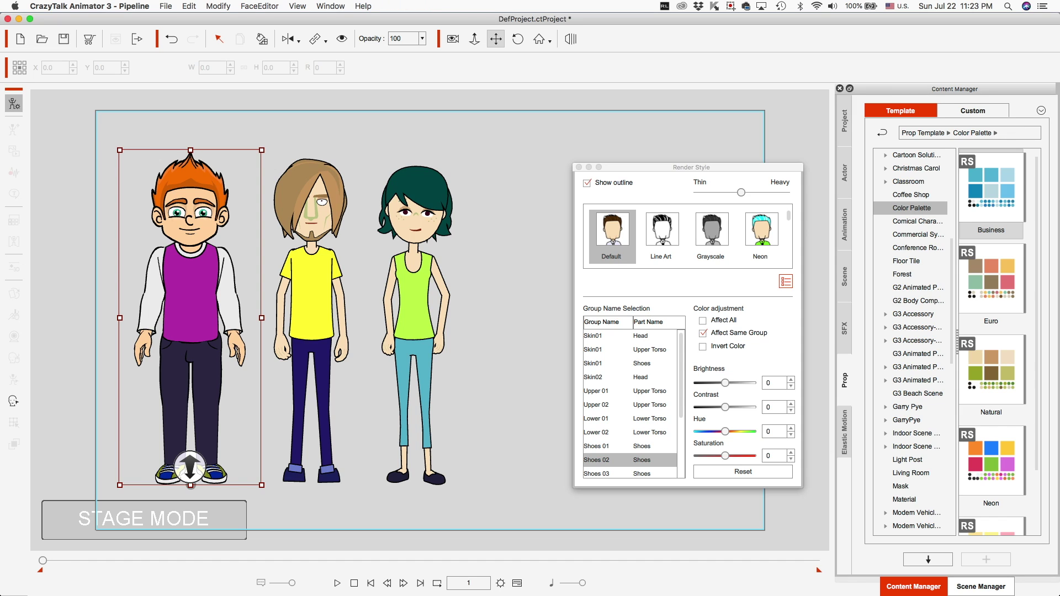
- Assign the trouser colors of the character's leg parts to the Lower 03 group with the Vector Grouping Tool and return to the stage
click(440, 396)
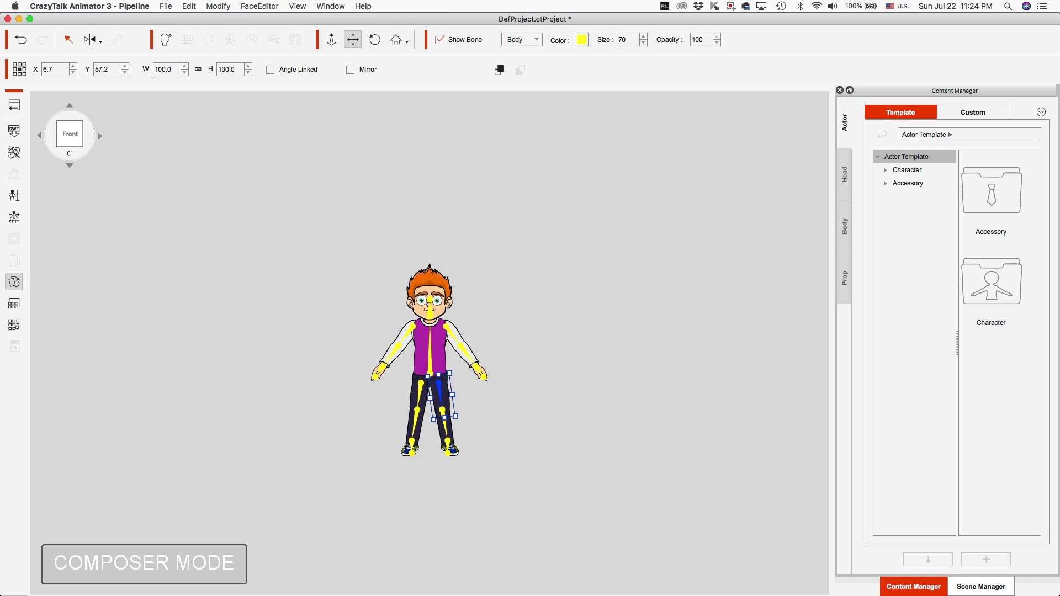
click(14, 303)
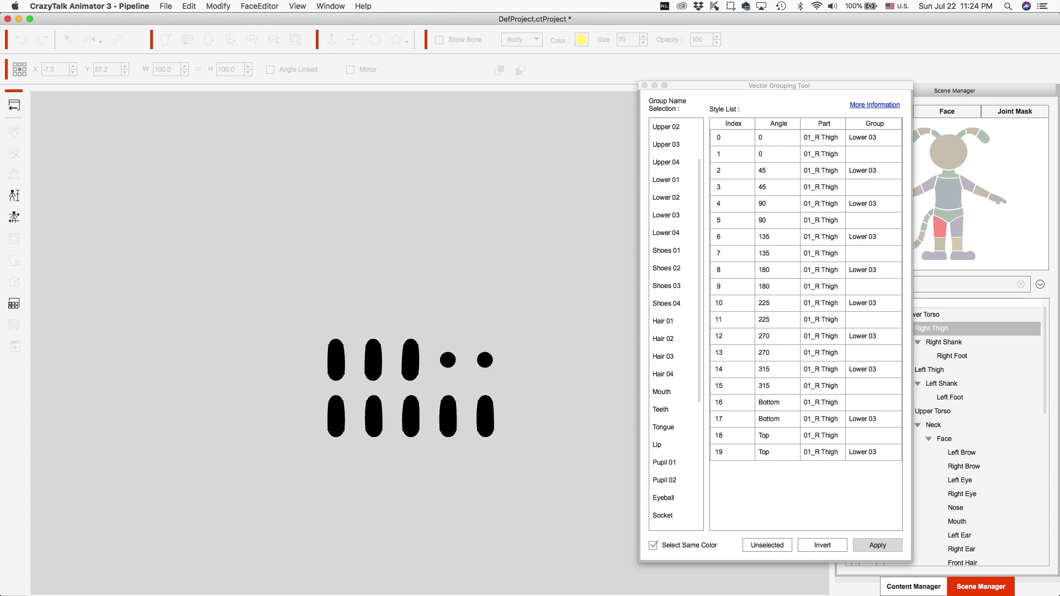
click(941, 384)
click(867, 187)
click(666, 215)
click(877, 546)
click(943, 342)
click(868, 188)
click(666, 215)
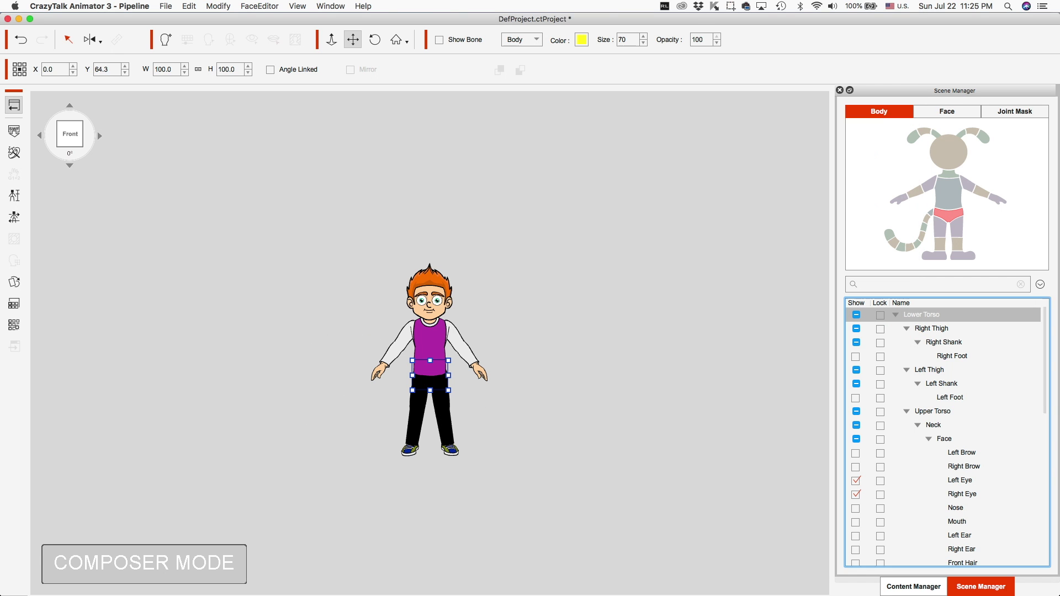
click(14, 105)
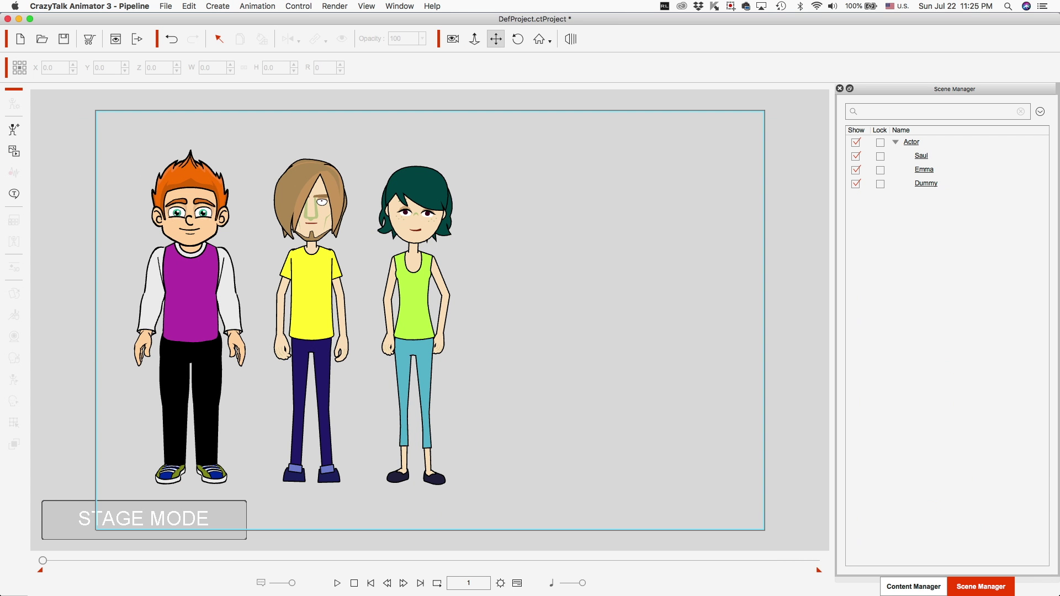
- Switch to Adobe Animate CC and handwrite Skin1, Skin2, Shirt, Pants and Shoes labels with pointer lines beside the palette's circles
click(644, 573)
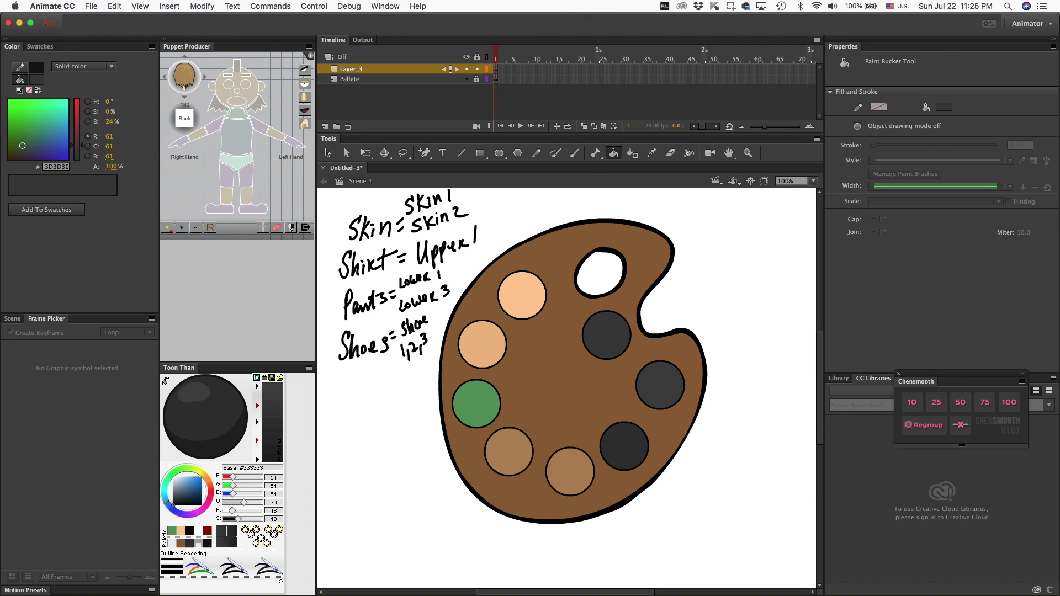
key(b)
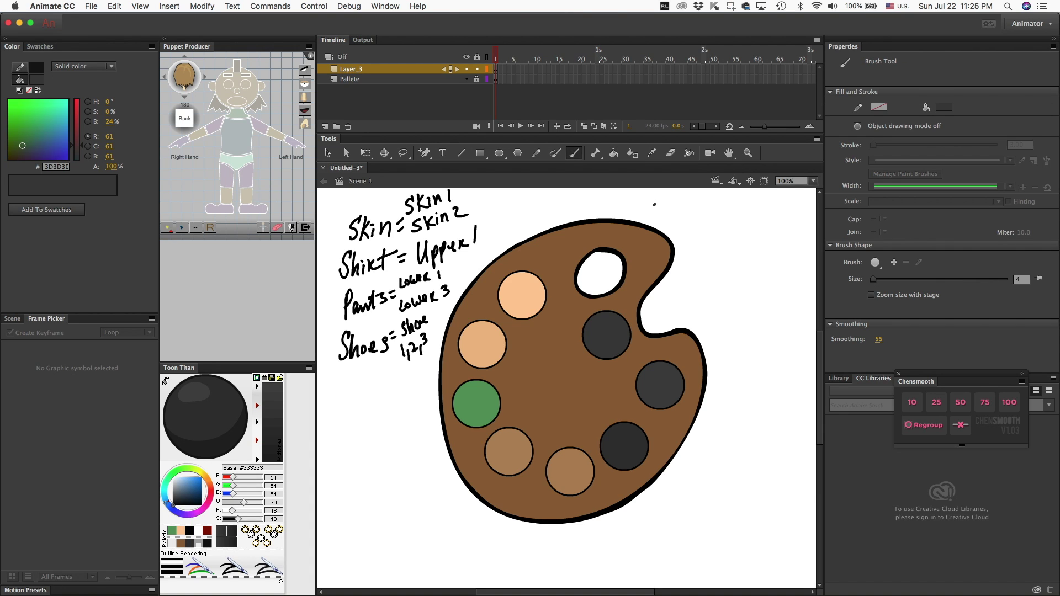
drag(873, 279, 871, 279)
- Erase the handwritten list of color groups outside the palette
key(e)
mouse_move(407, 209)
mouse_down()
mouse_move(350, 230)
mouse_move(402, 230)
mouse_move(363, 225)
mouse_move(441, 199)
mouse_move(366, 266)
mouse_move(449, 285)
mouse_move(452, 277)
mouse_move(418, 338)
mouse_move(427, 351)
mouse_move(412, 354)
mouse_move(474, 232)
mouse_up()
drag(408, 346, 415, 360)
mouse_move(427, 293)
mouse_down()
mouse_move(441, 232)
mouse_move(404, 349)
mouse_up()
drag(404, 349, 467, 215)
mouse_move(435, 249)
mouse_down()
mouse_move(389, 340)
mouse_move(375, 342)
mouse_move(371, 300)
mouse_up()
mouse_move(349, 353)
mouse_down()
mouse_move(354, 270)
mouse_move(341, 356)
mouse_move(357, 270)
mouse_move(353, 306)
mouse_move(379, 267)
mouse_up()
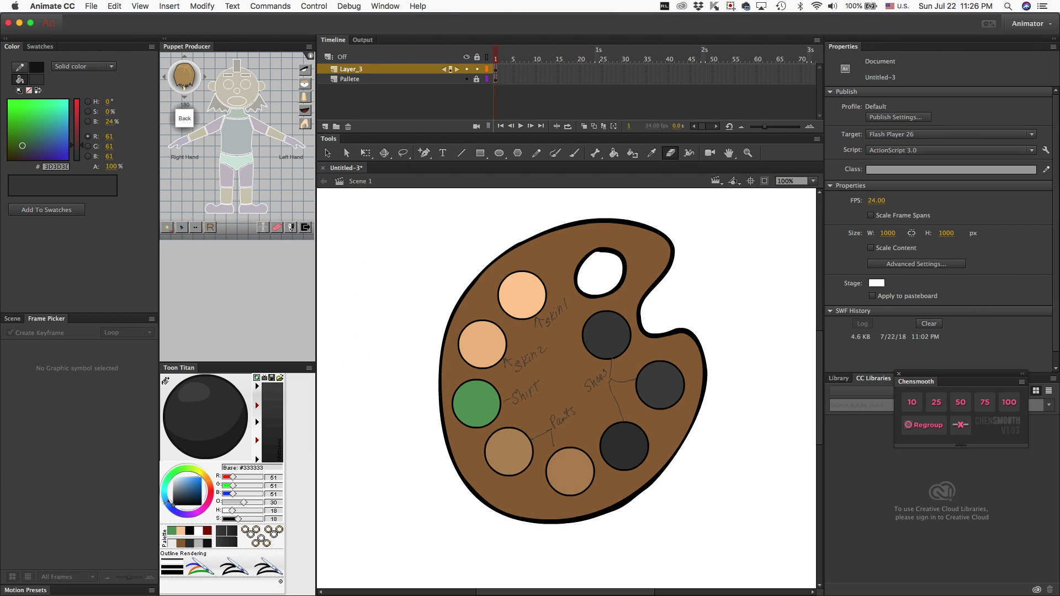
click(327, 152)
- Export the palette drawing to the Desktop as an SWF movie named Color Palette
click(91, 6)
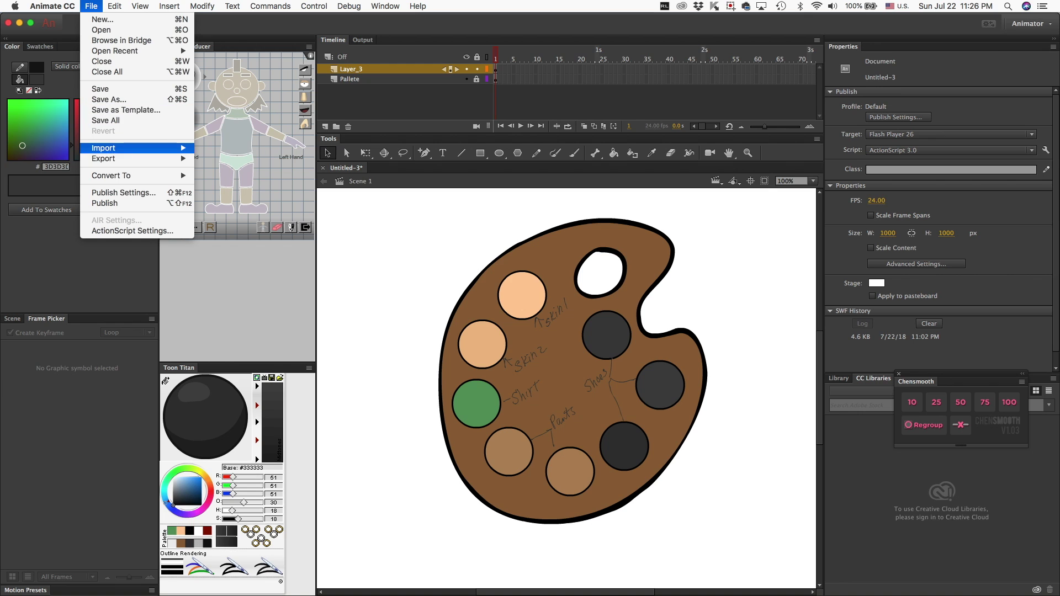
mouse_move(132, 159)
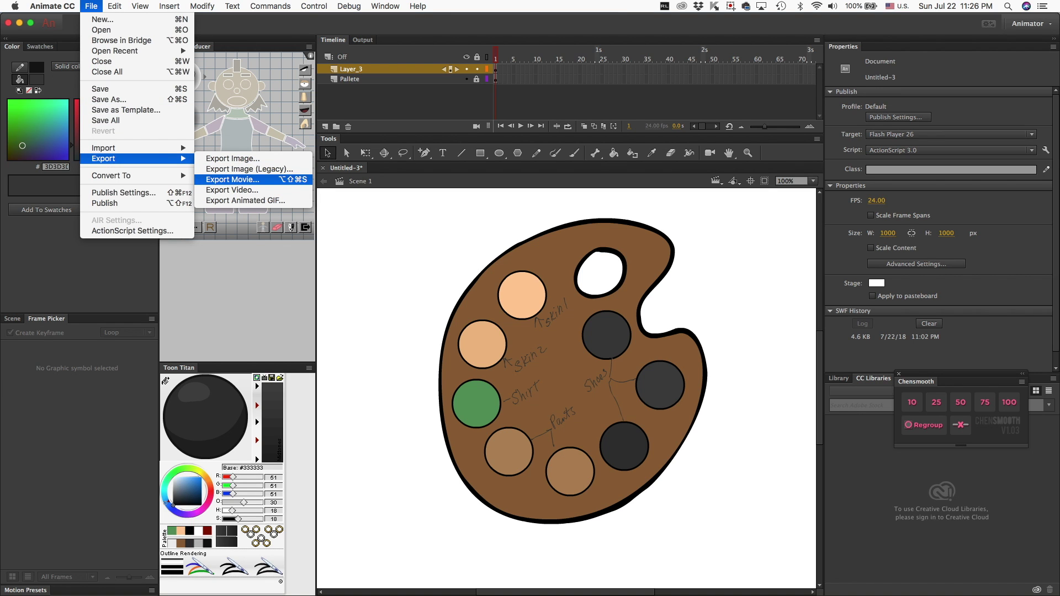
click(238, 179)
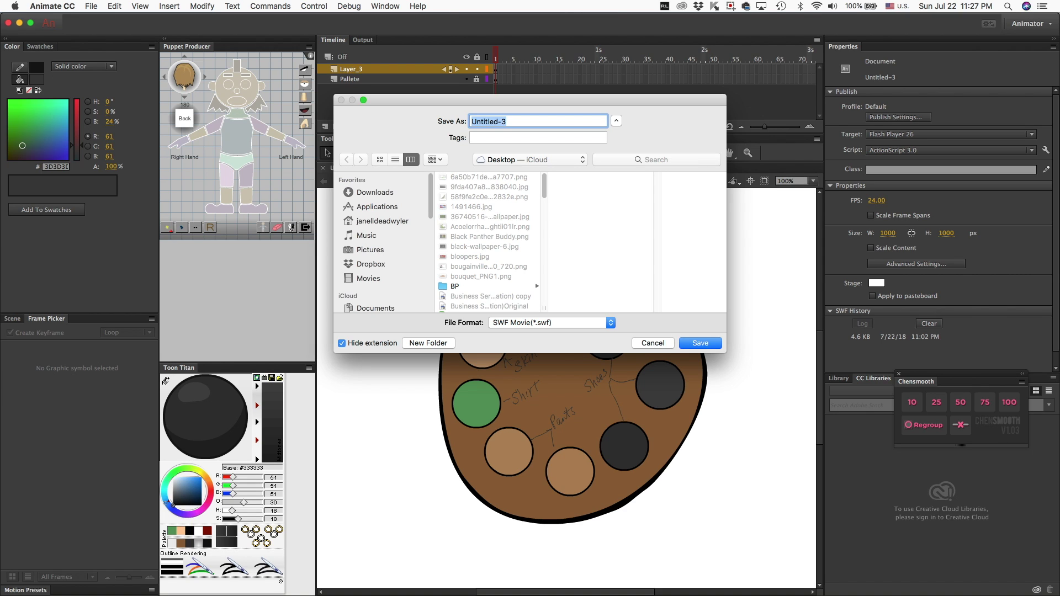
text(Color Pallet)
key(BackSpace)
key(BackSpace)
key(BackSpace)
key(BackSpace)
text(lett)
key(Return)
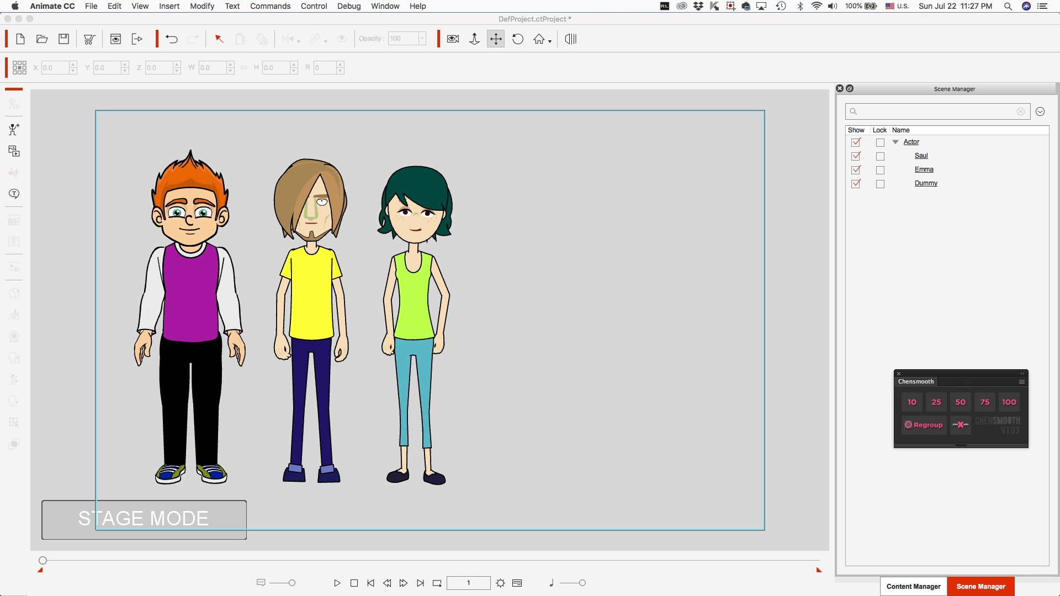
- Switch to CrazyTalk Animator, place the Color Palette prop beside the characters and enlarge it to about 231.9 in width and height
key(super+Tab)
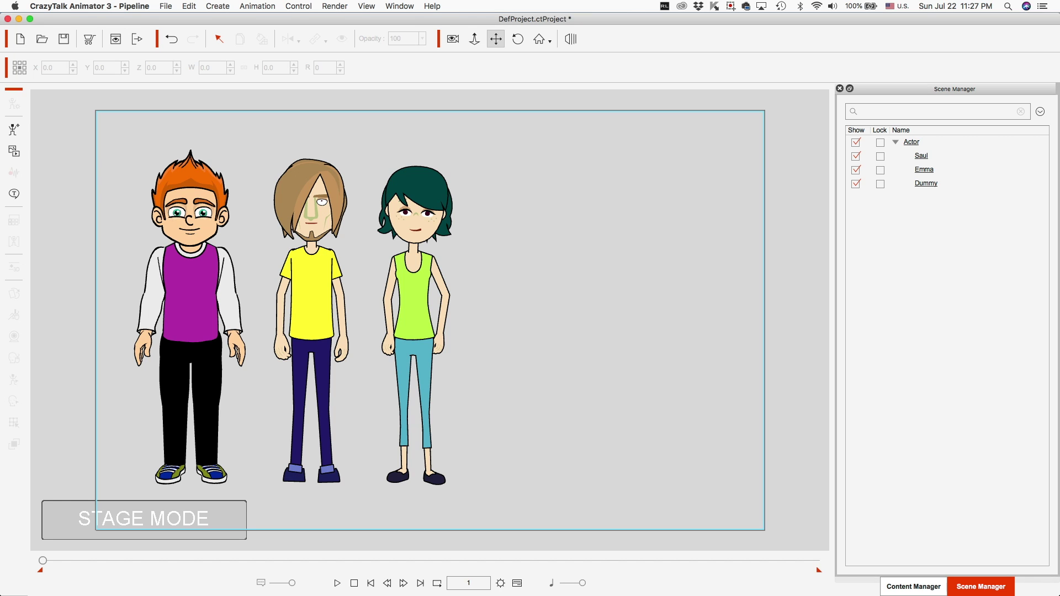
drag(325, 332, 641, 277)
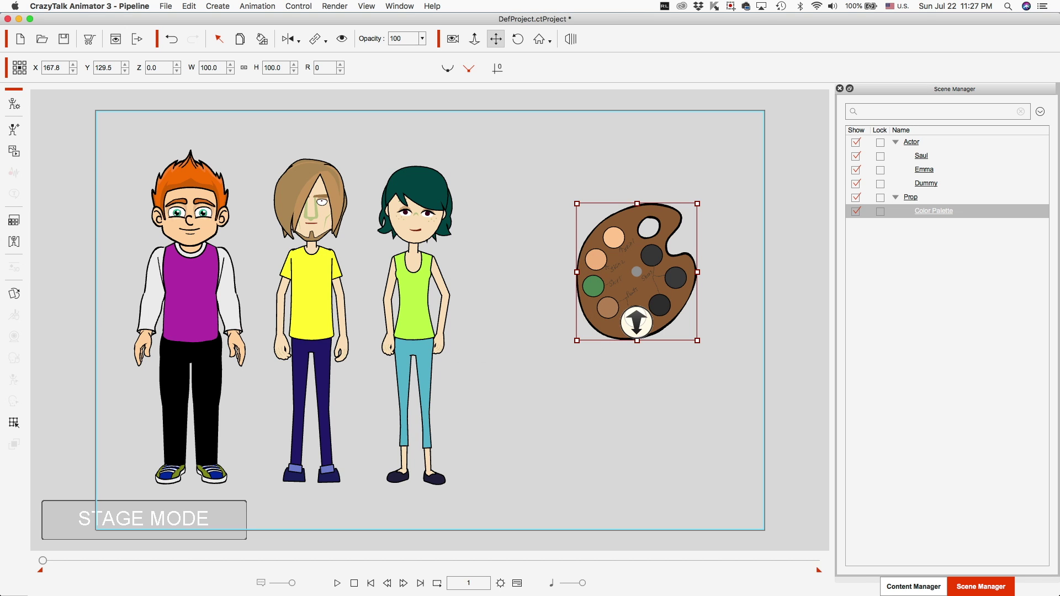
drag(636, 323, 623, 463)
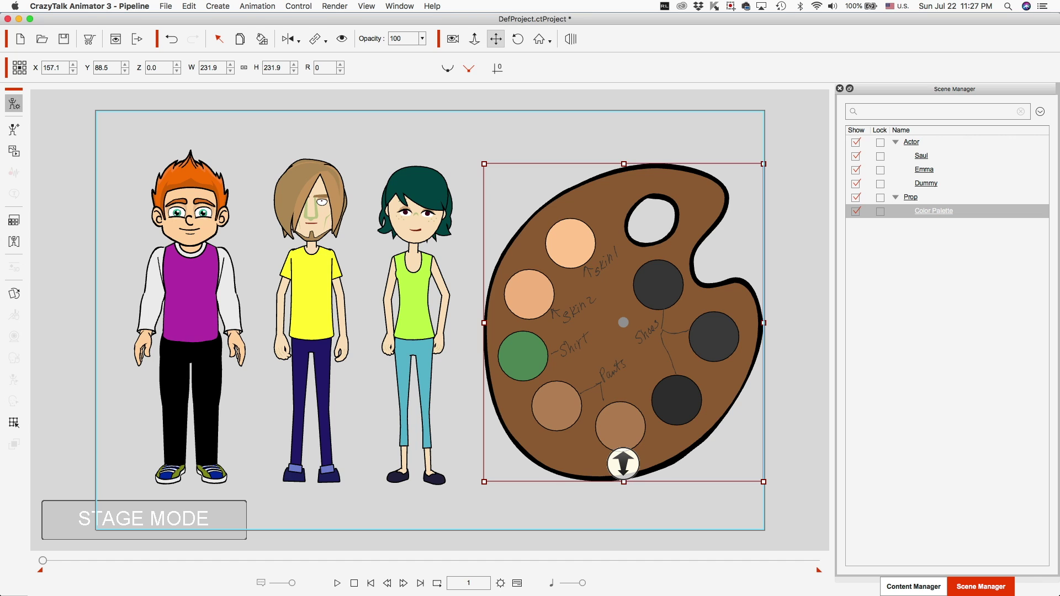
- Open the palette prop in Composer mode and launch the Vector Grouping Tool for it
click(13, 103)
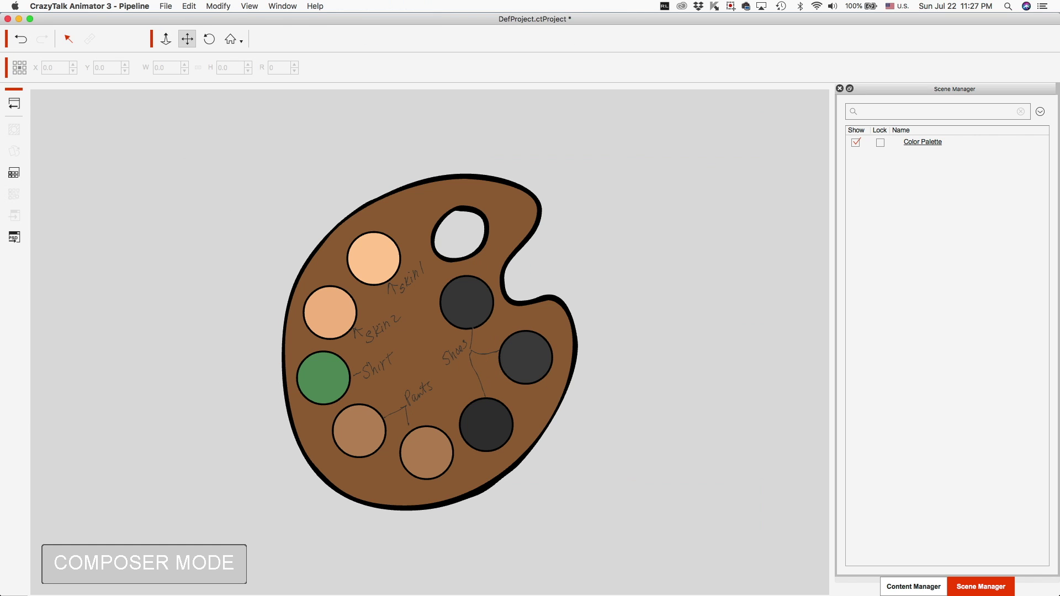
click(430, 343)
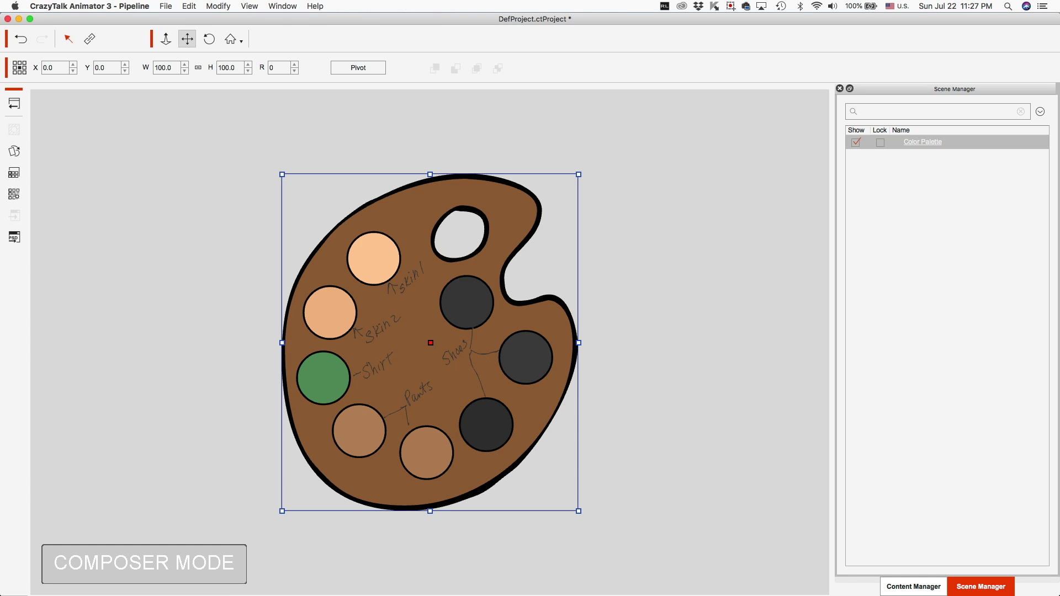
click(13, 194)
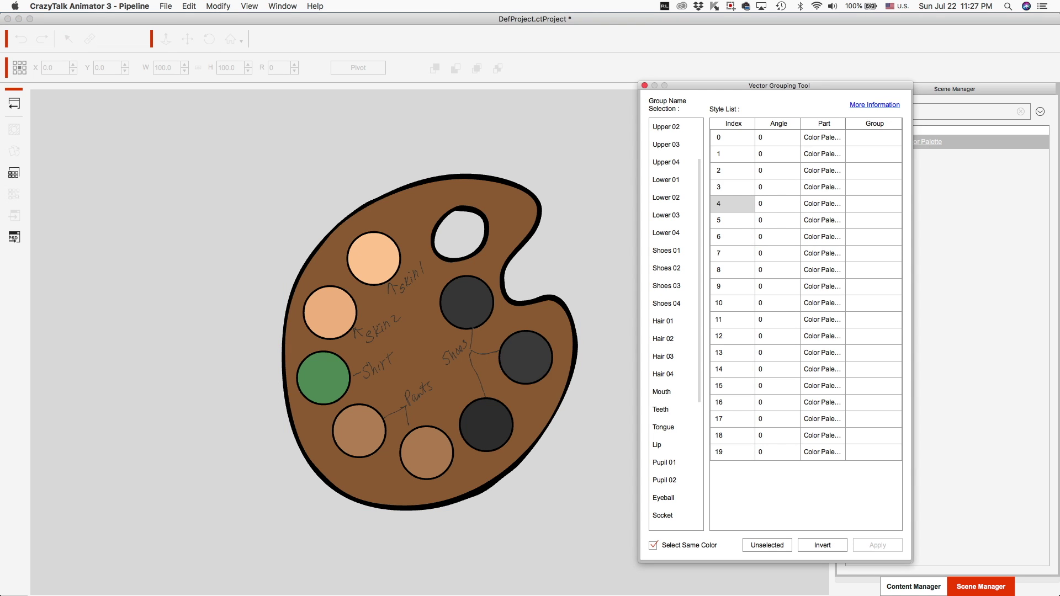
- Look through the first style entries to find the lowest shoe circle and assign style 5 to the Shoes 01 group
click(729, 154)
shift+click(728, 171)
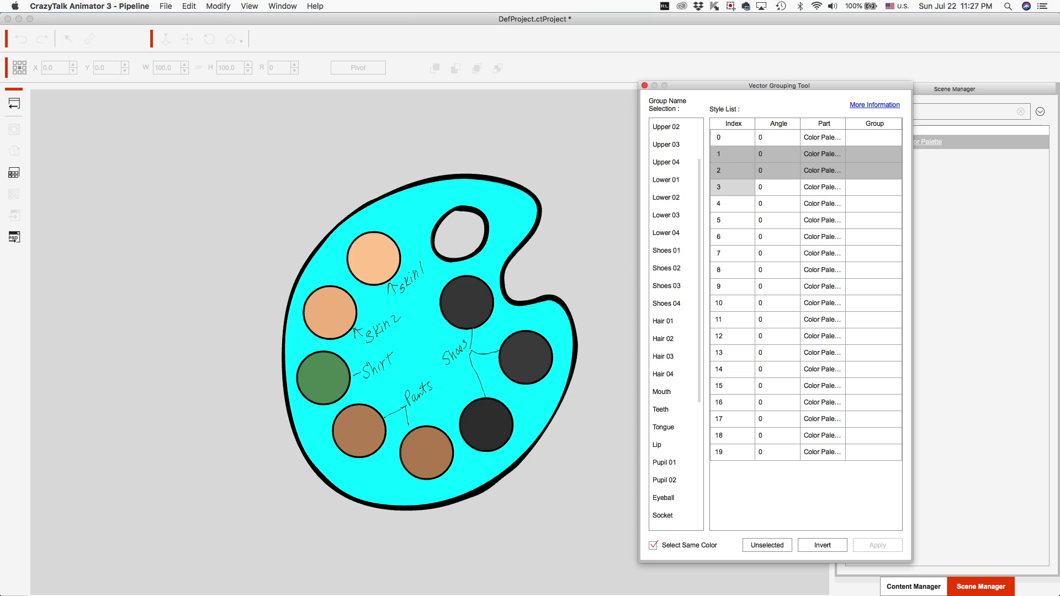
click(733, 187)
click(728, 204)
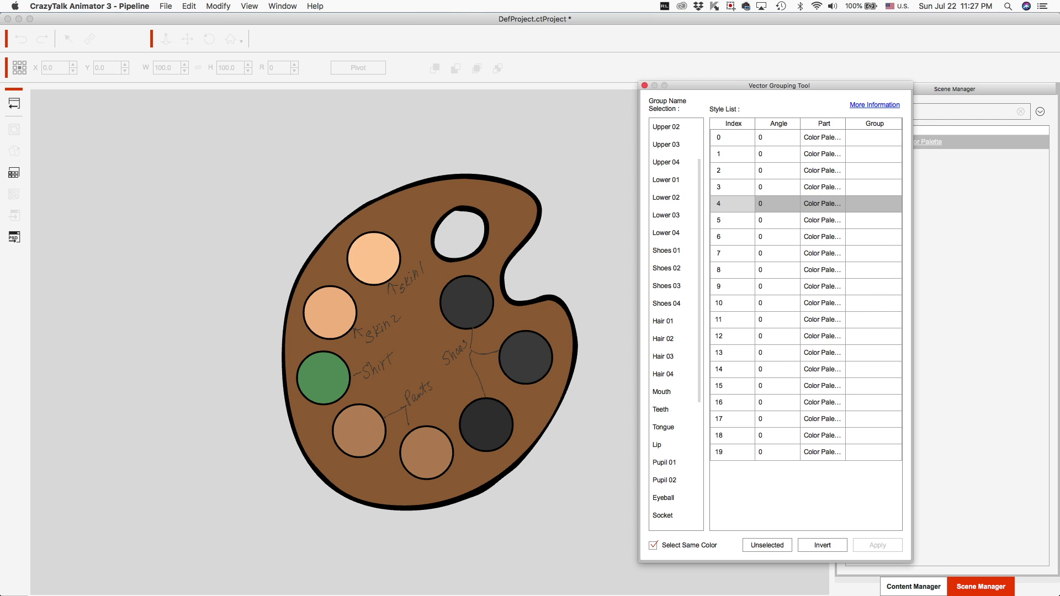
click(729, 220)
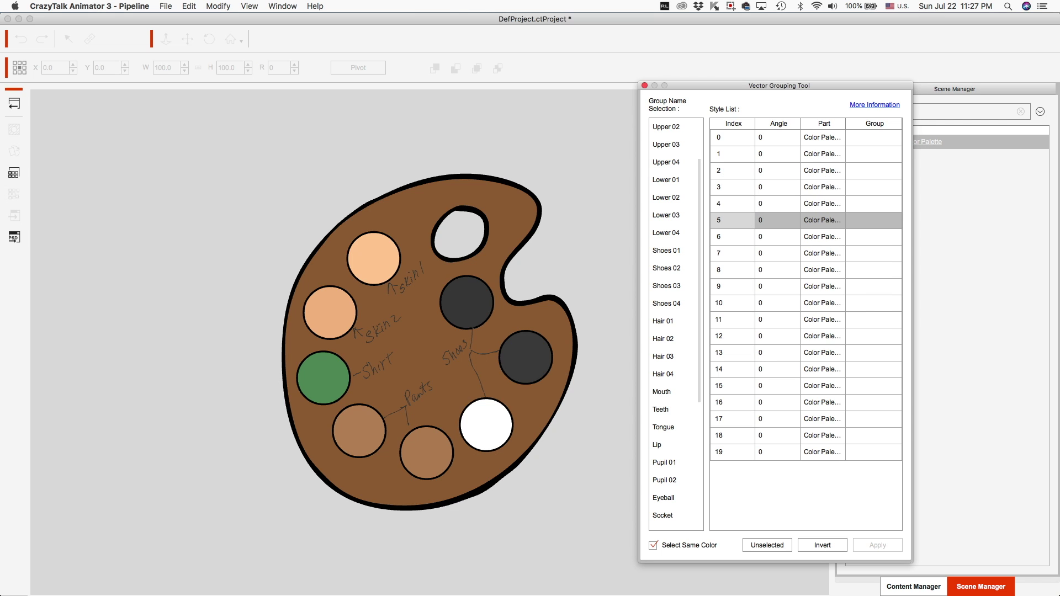
click(729, 254)
click(671, 232)
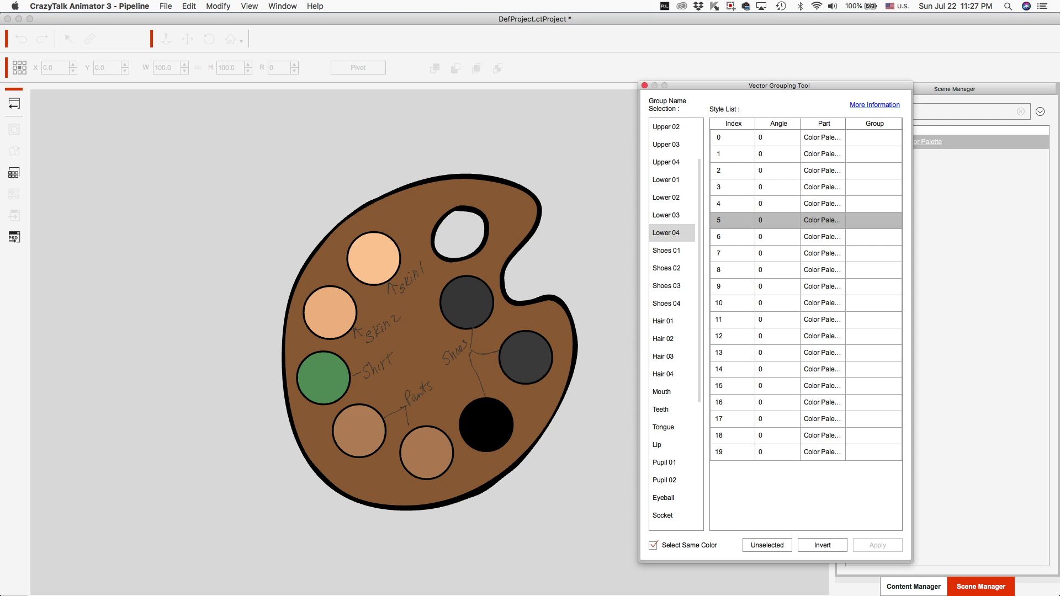
click(664, 462)
scroll(673, 331, down, 2)
click(663, 232)
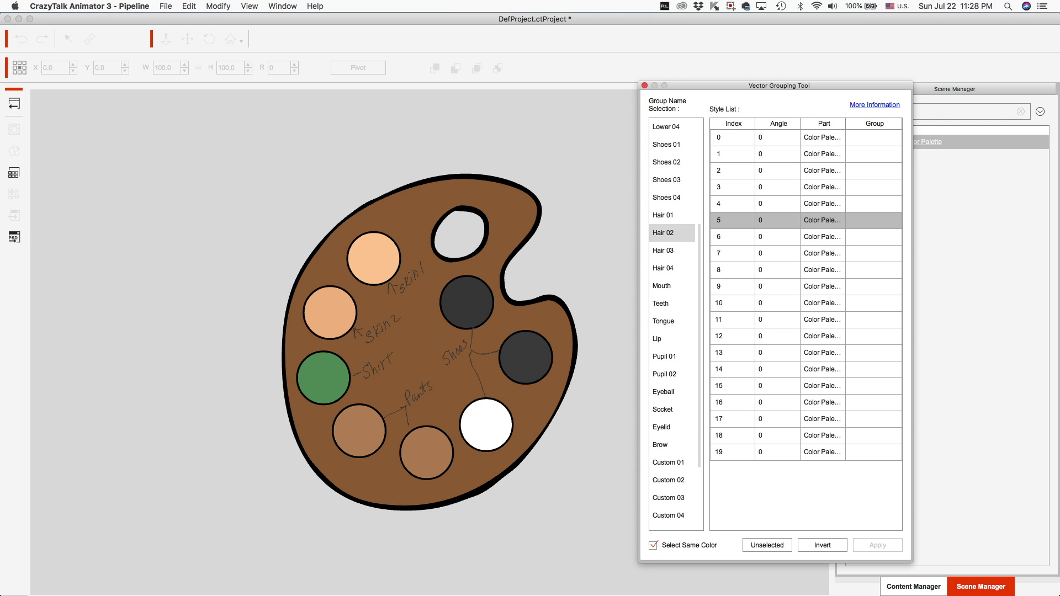
click(667, 197)
click(667, 144)
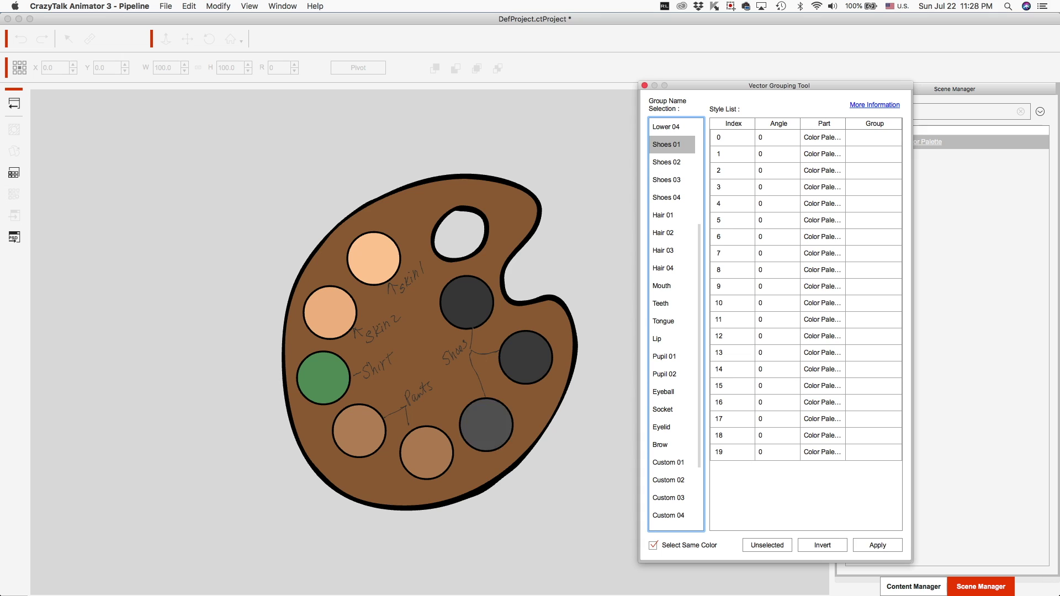
click(877, 545)
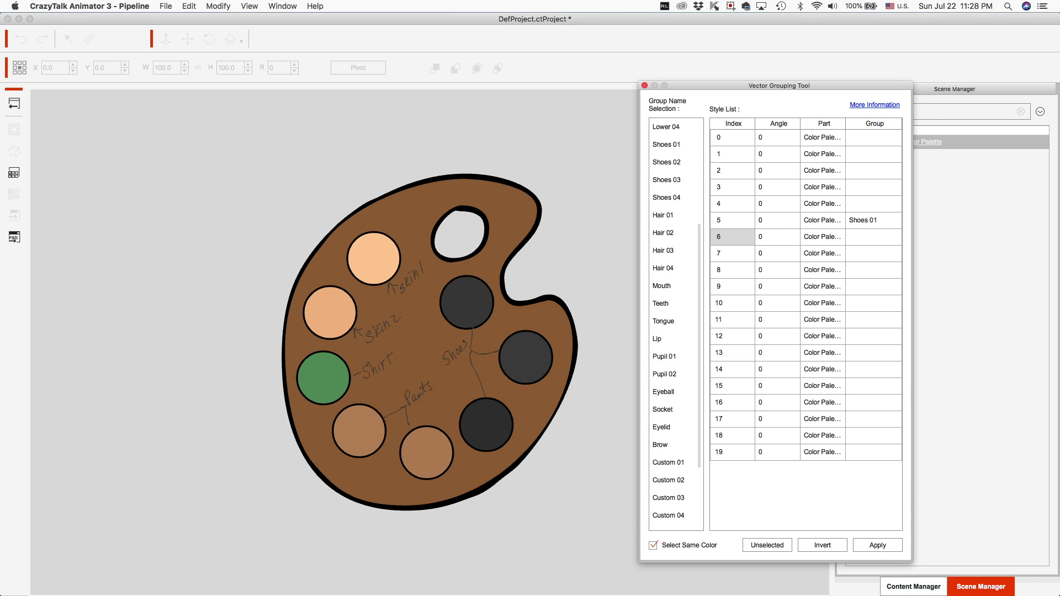
- Assign style 6, the green shirt circle, to the Upper 01 group
click(732, 237)
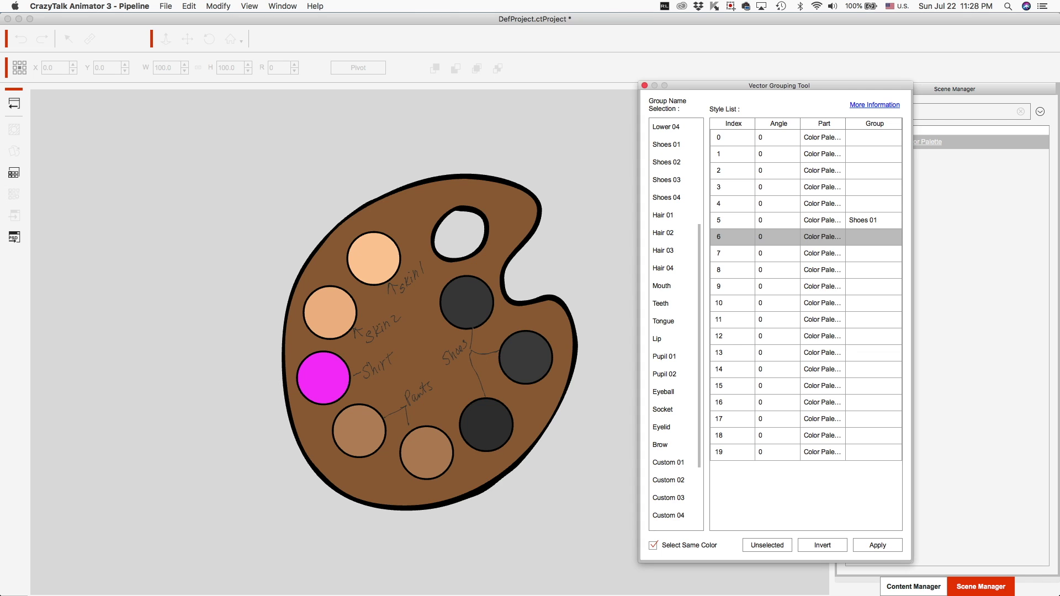
scroll(676, 326, down, 2)
scroll(675, 326, down, 3)
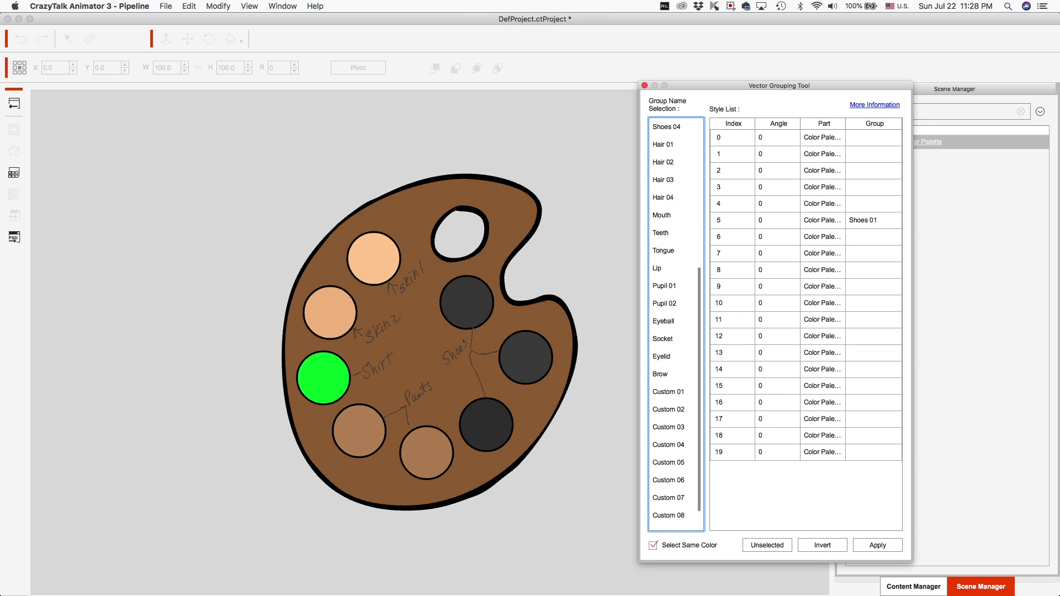
scroll(675, 325, up, 12)
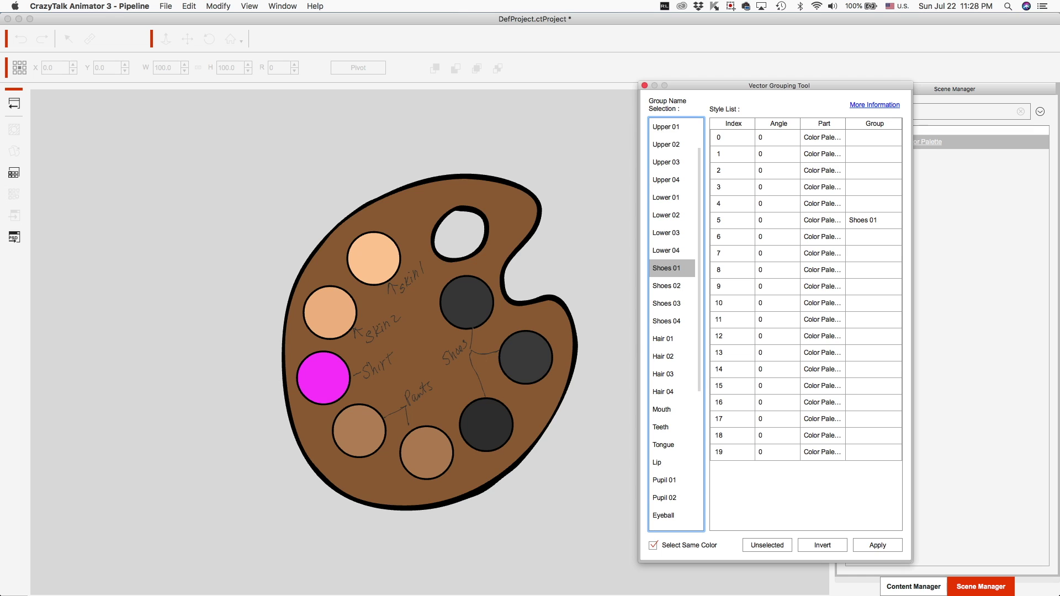
click(671, 127)
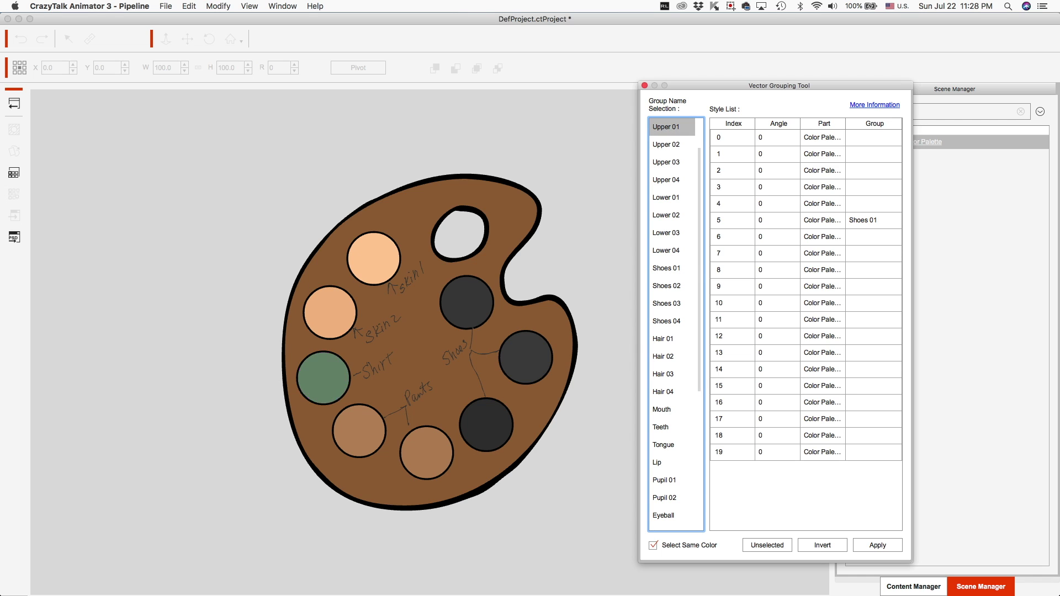
click(877, 545)
- Assign style 8, the circle labeled skin 1, to the Skin01 group
click(874, 253)
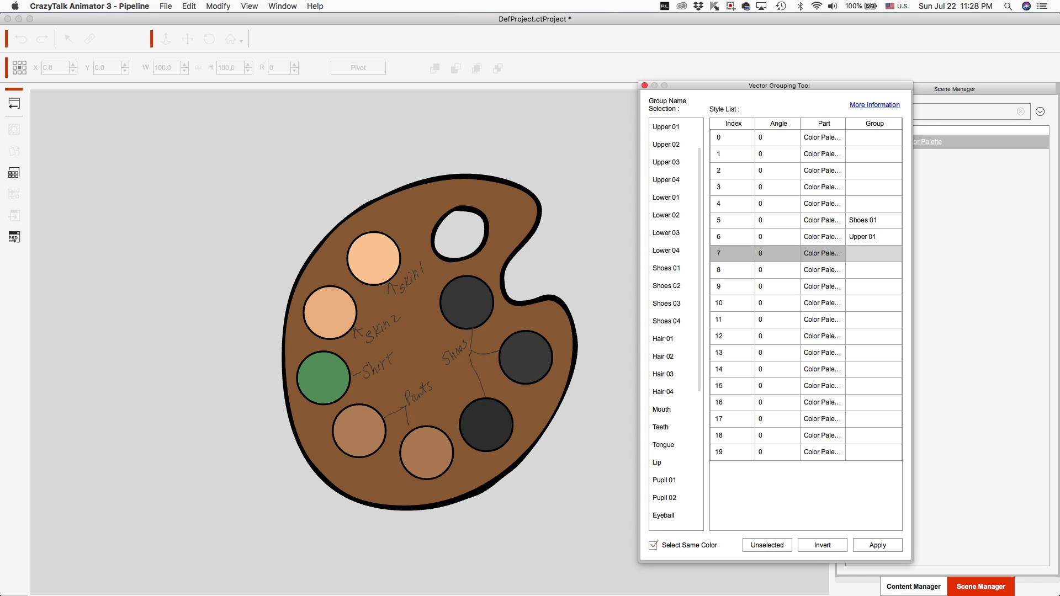
click(822, 270)
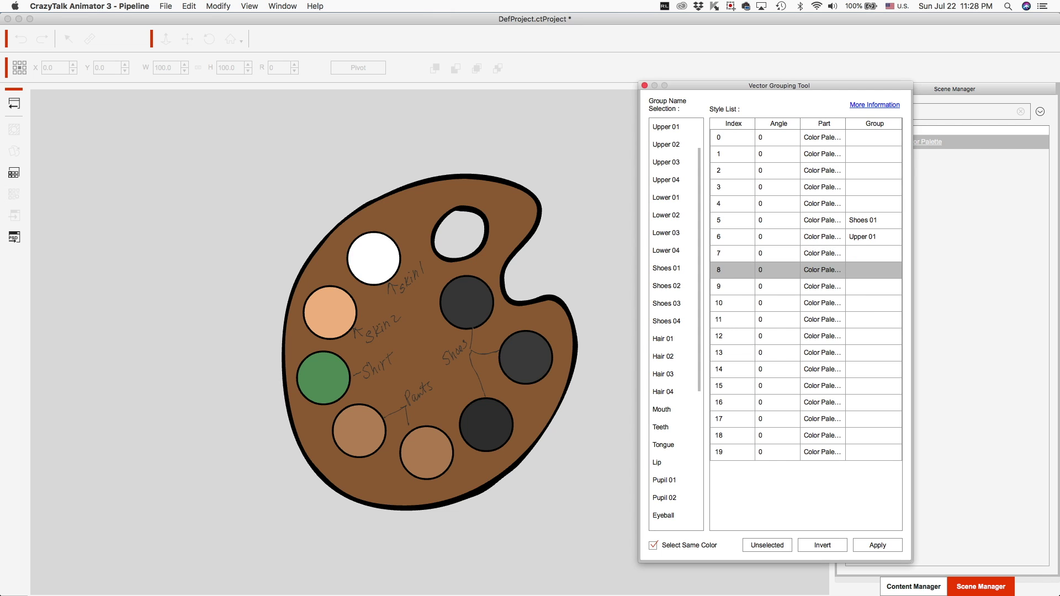
drag(699, 232, 699, 204)
click(667, 128)
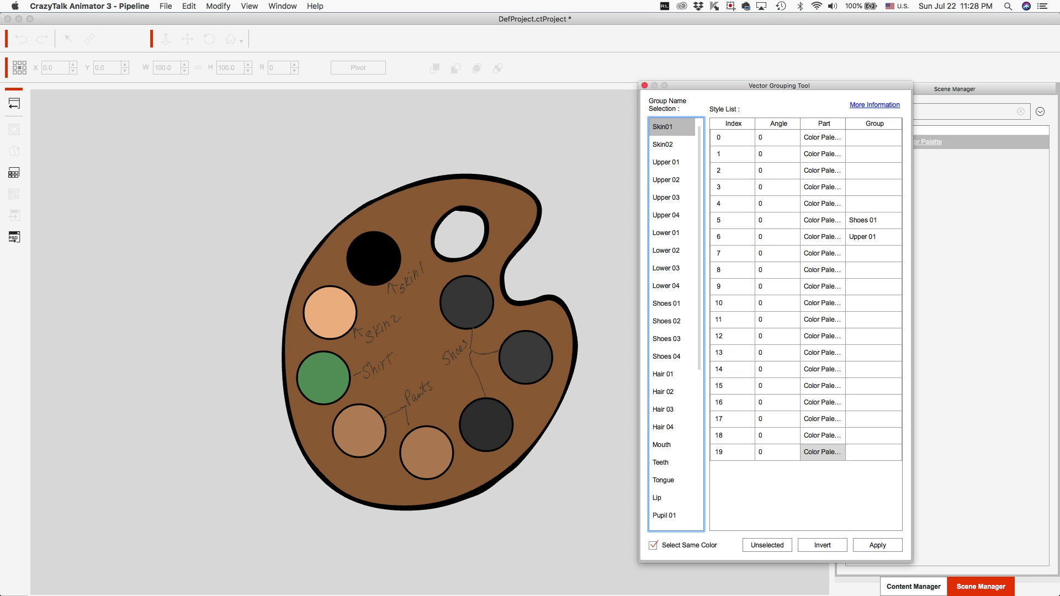
click(877, 545)
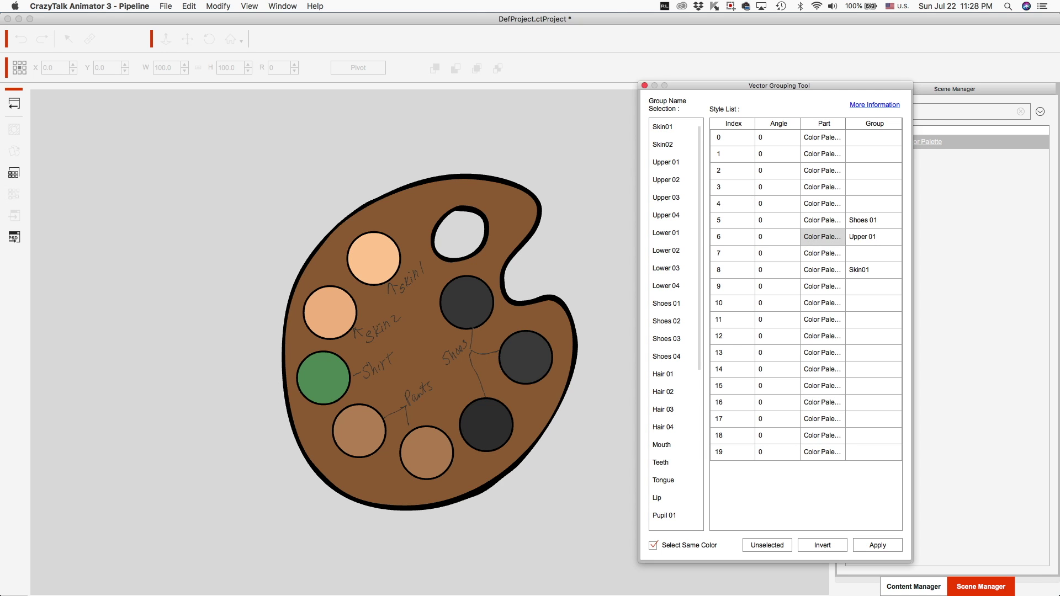
- Assign style 10, the circle labeled skin 2, to the Skin02 group
click(823, 286)
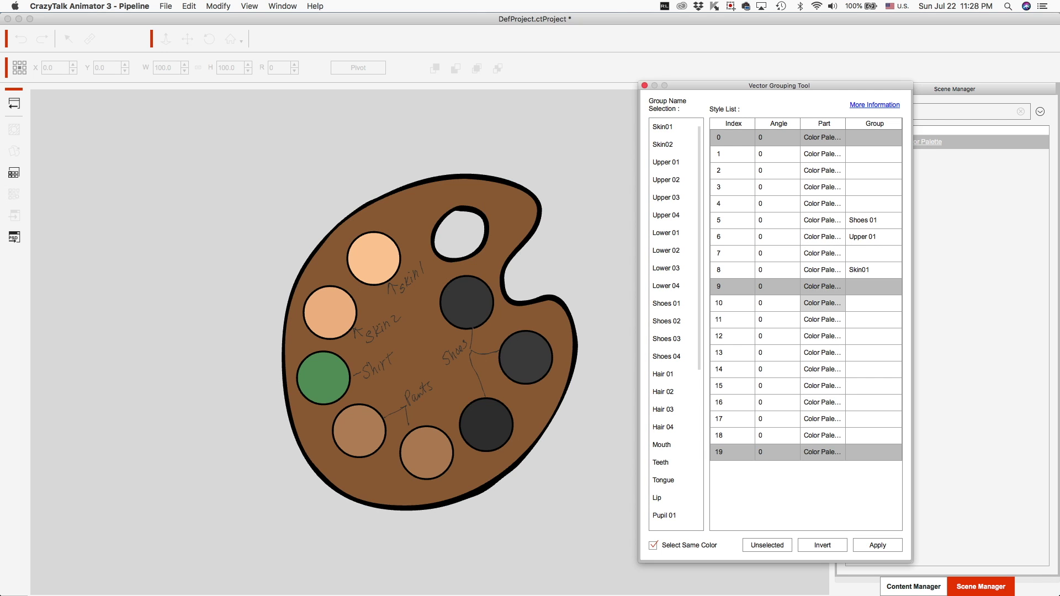
click(822, 303)
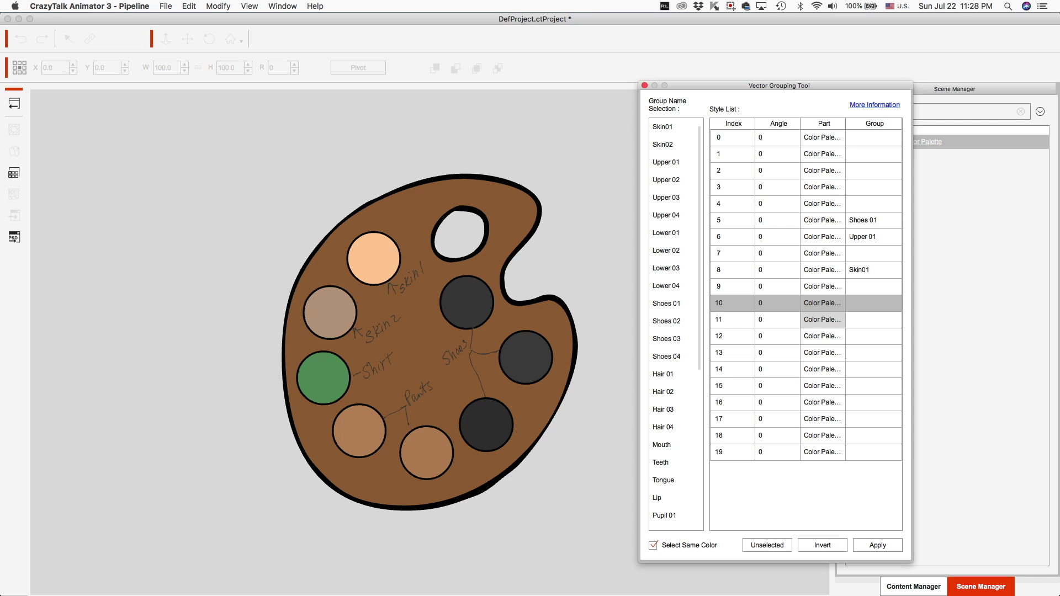
click(668, 145)
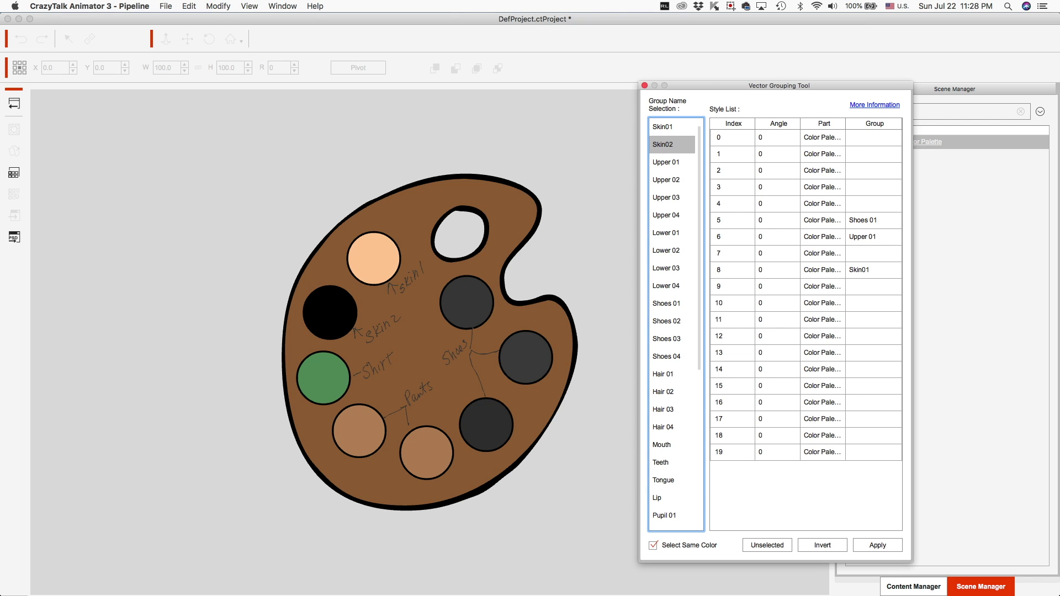
click(877, 544)
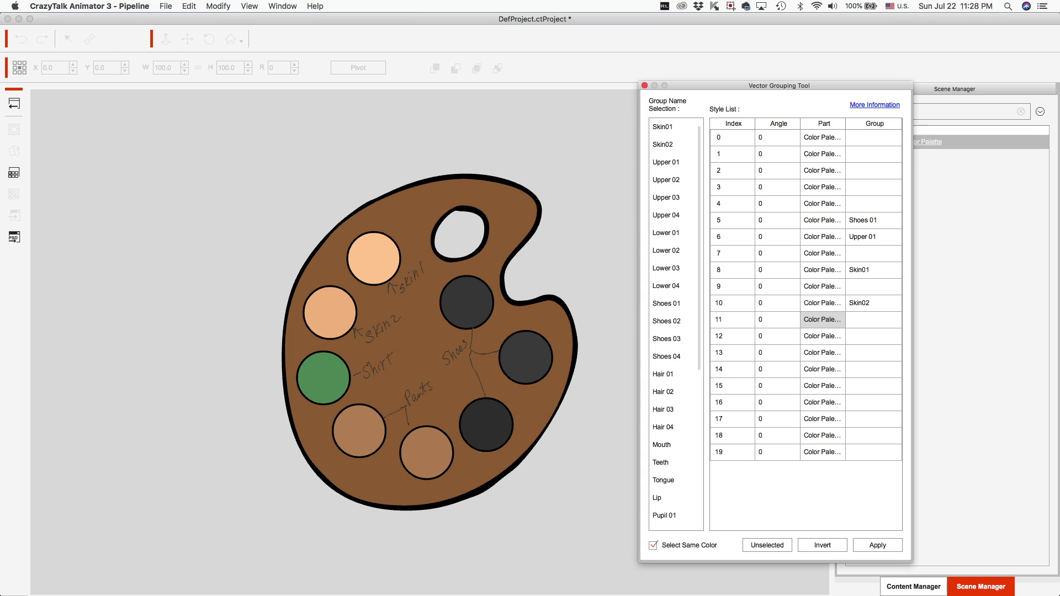
- Assign the two pants circles to their groups: style 11 to Lower 01 and style 12 to Lower 03
click(822, 320)
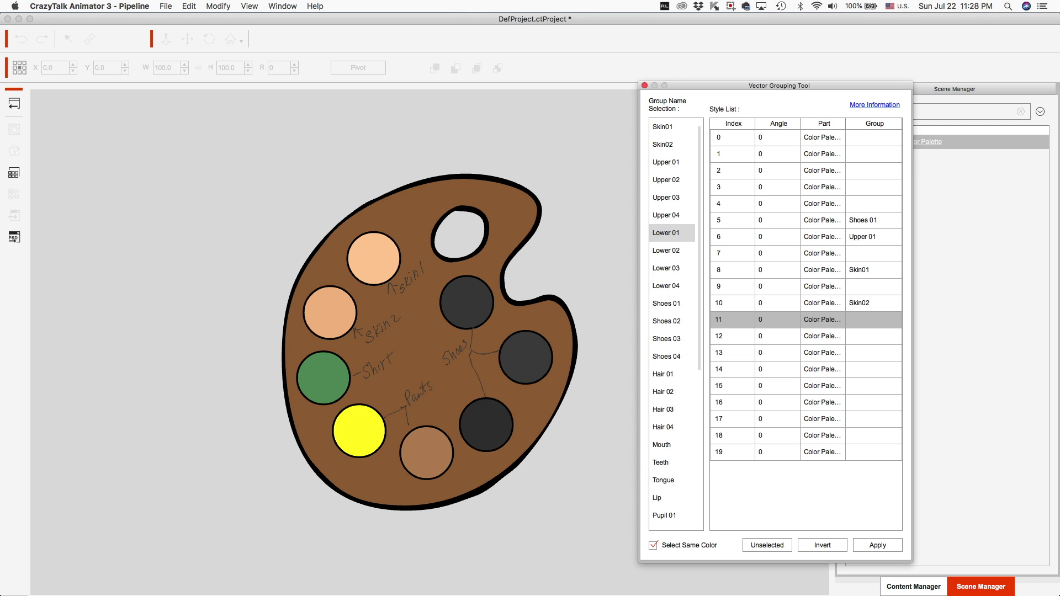
click(672, 233)
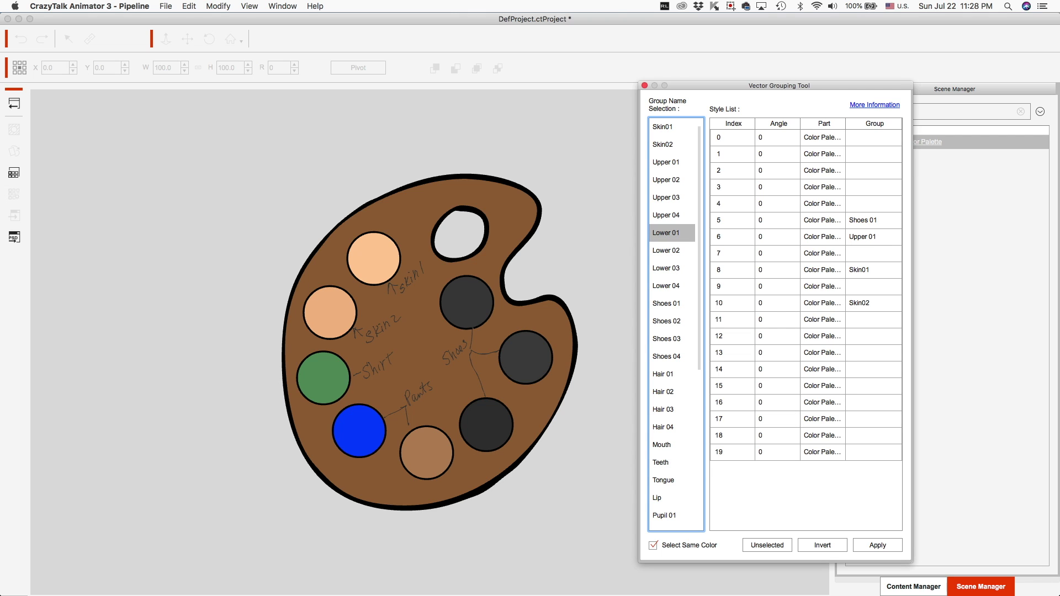
click(877, 545)
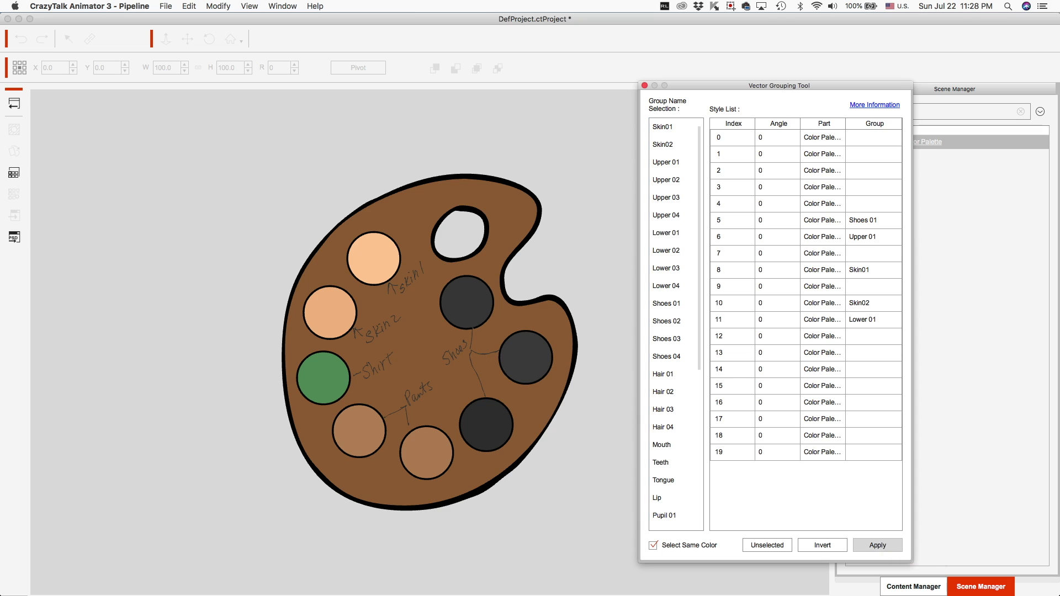
click(861, 335)
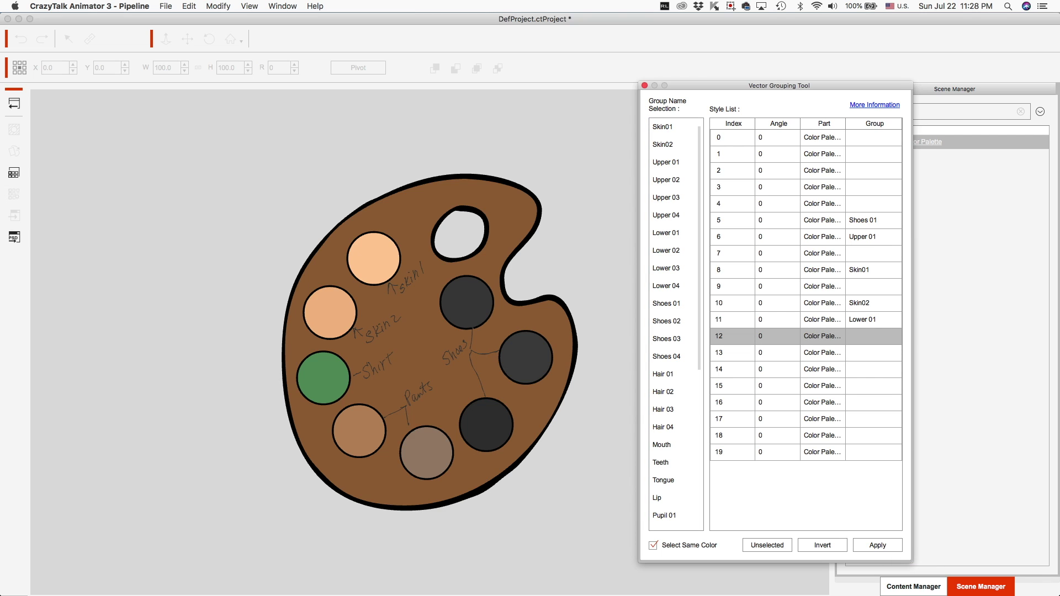
click(672, 269)
click(878, 545)
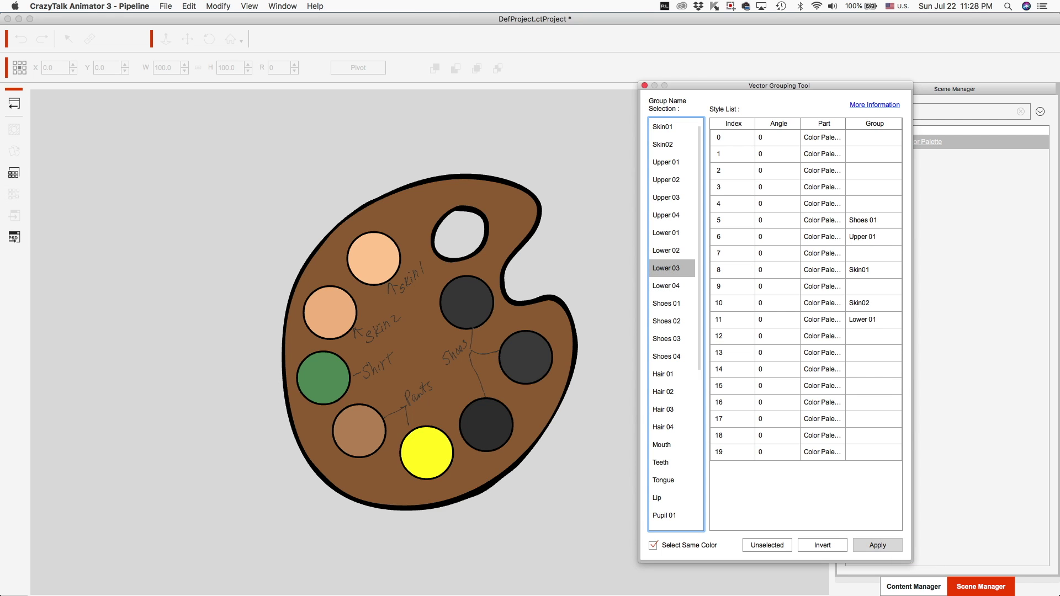
- Assign style 13, the middle shoe circle, to the Shoes 02 group
click(872, 352)
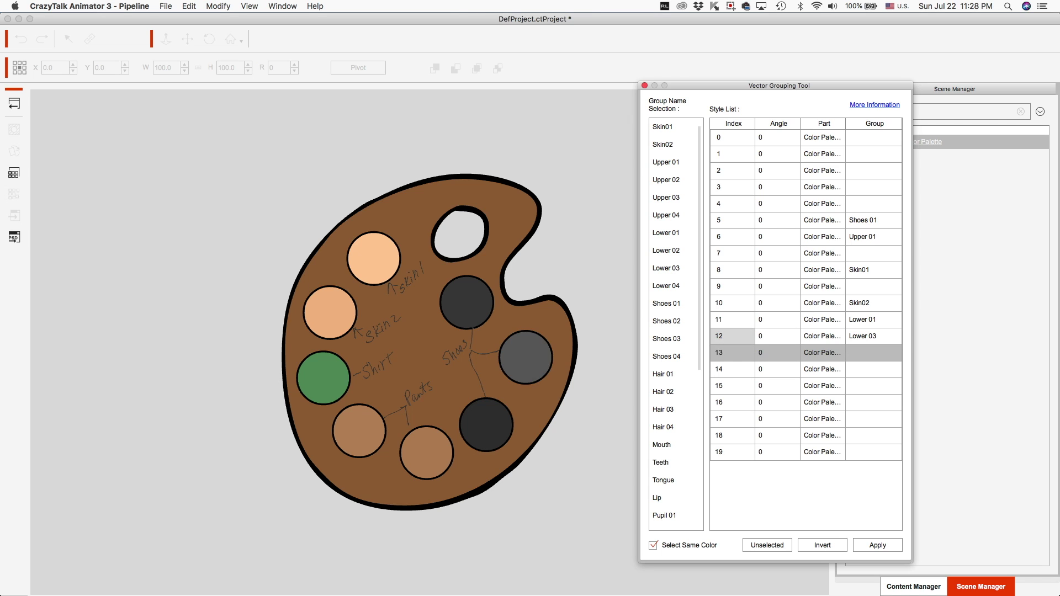
click(671, 322)
click(877, 545)
- Check styles 14 to 17 to locate the remaining shoe circle and select style 14
click(872, 386)
click(872, 369)
click(872, 369)
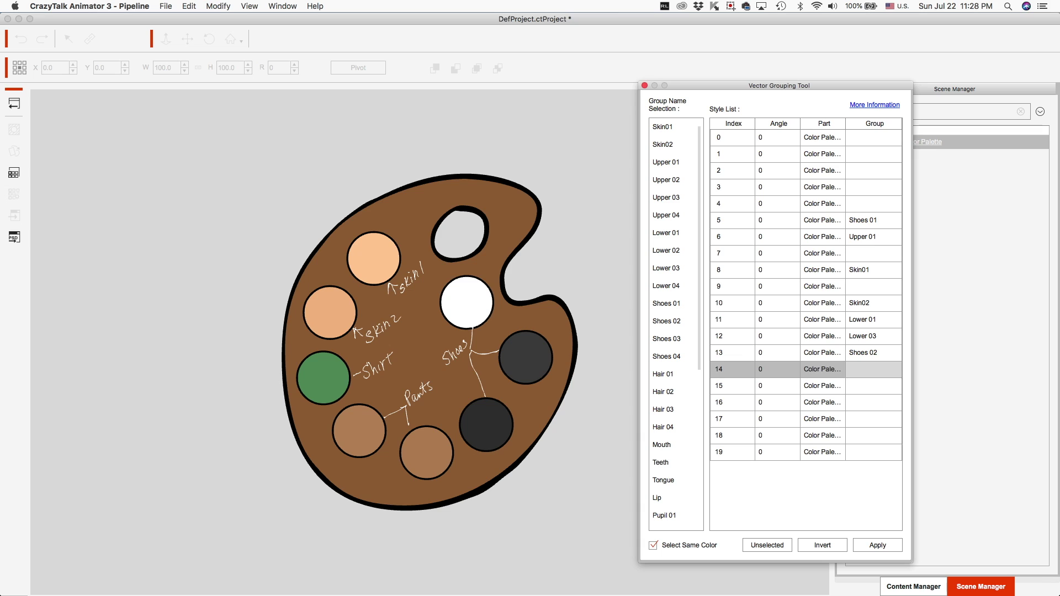
shift+click(823, 418)
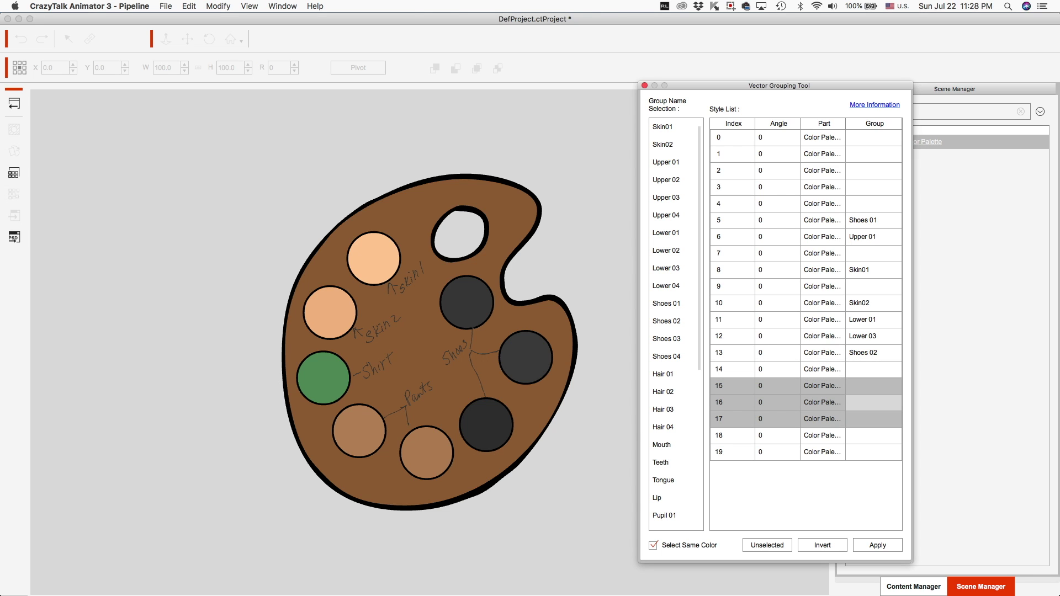
click(874, 370)
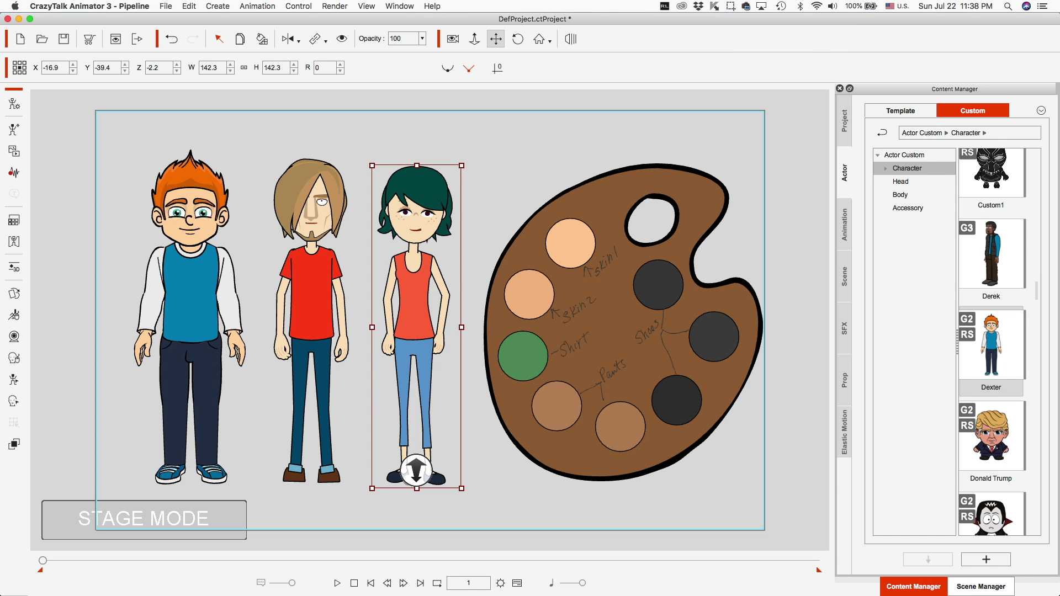
- Select the palette prop on the stage and transfer its grouped colors to the three characters
key(Escape)
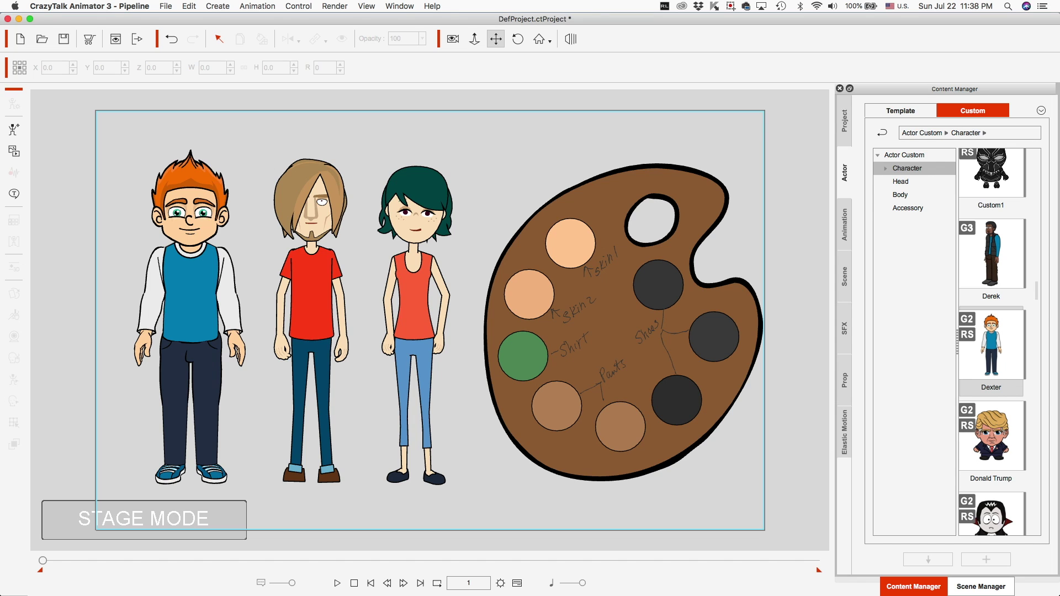
click(623, 331)
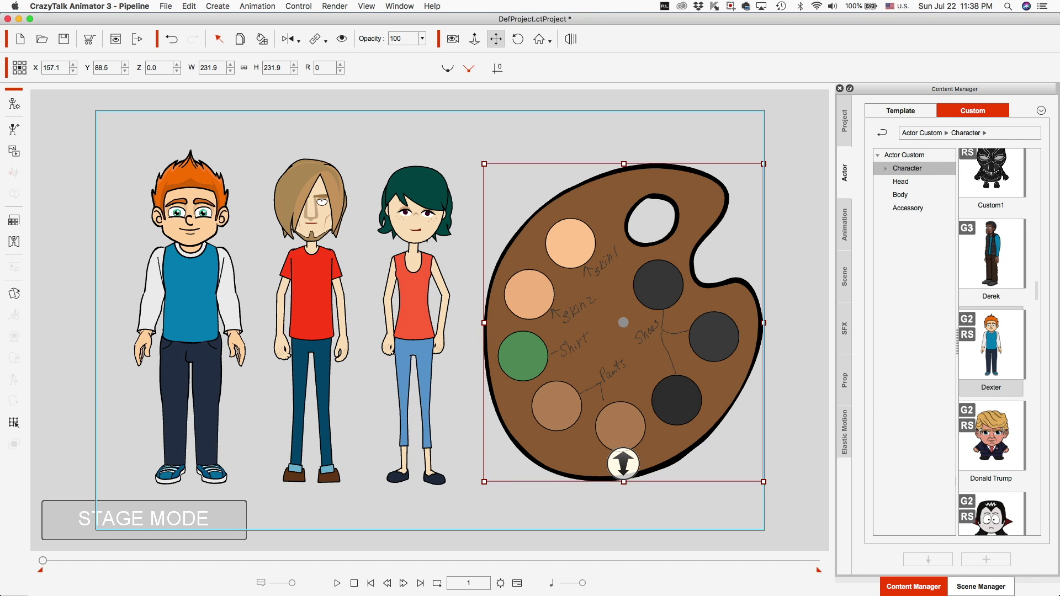
click(261, 38)
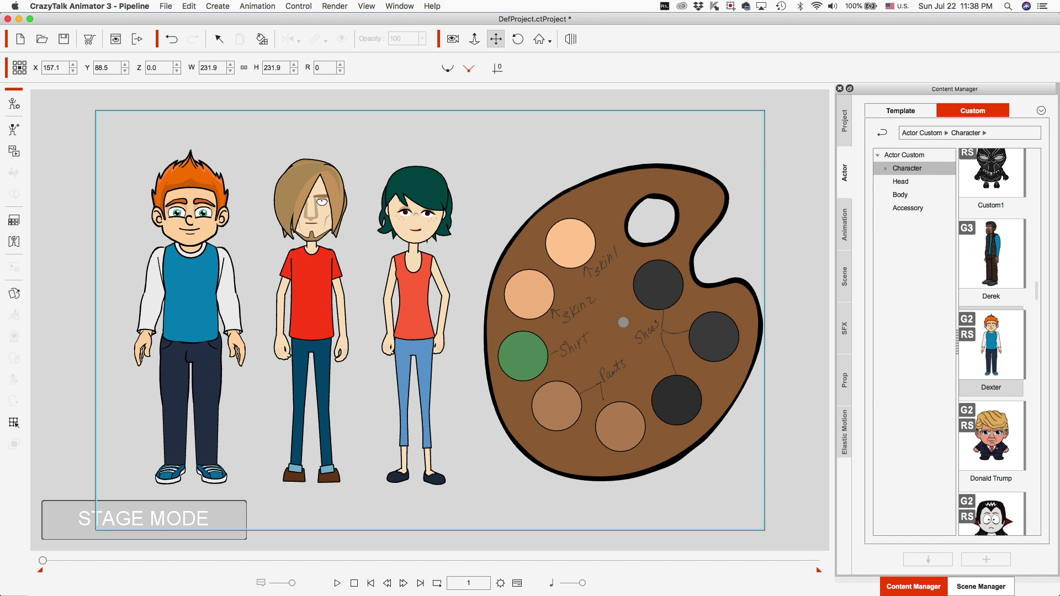
click(414, 298)
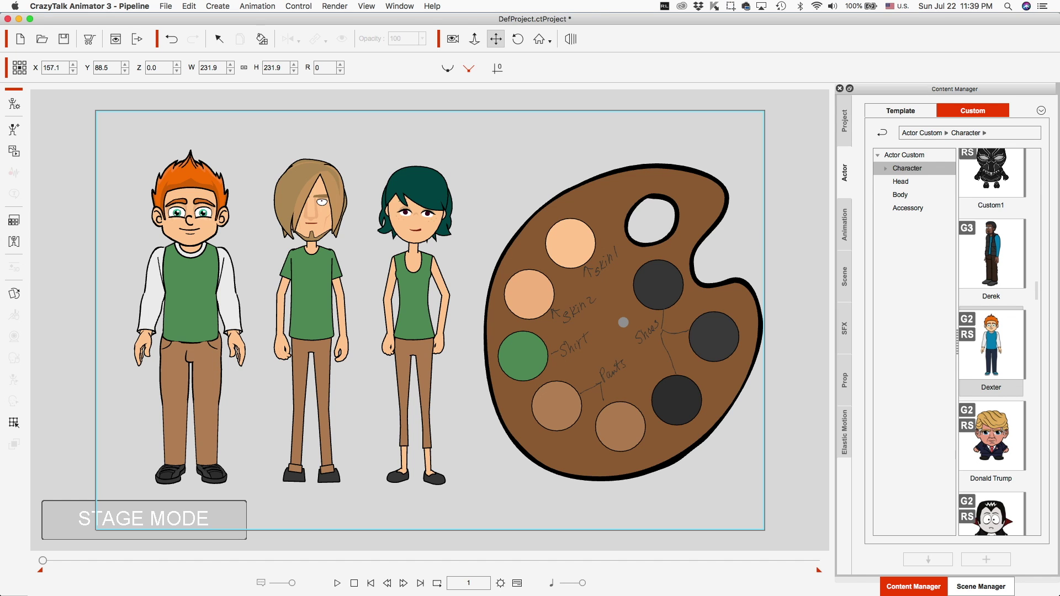
- Add the Jay character from the custom character library to the stage, above and beside the red-haired man
scroll(992, 342, down, 12)
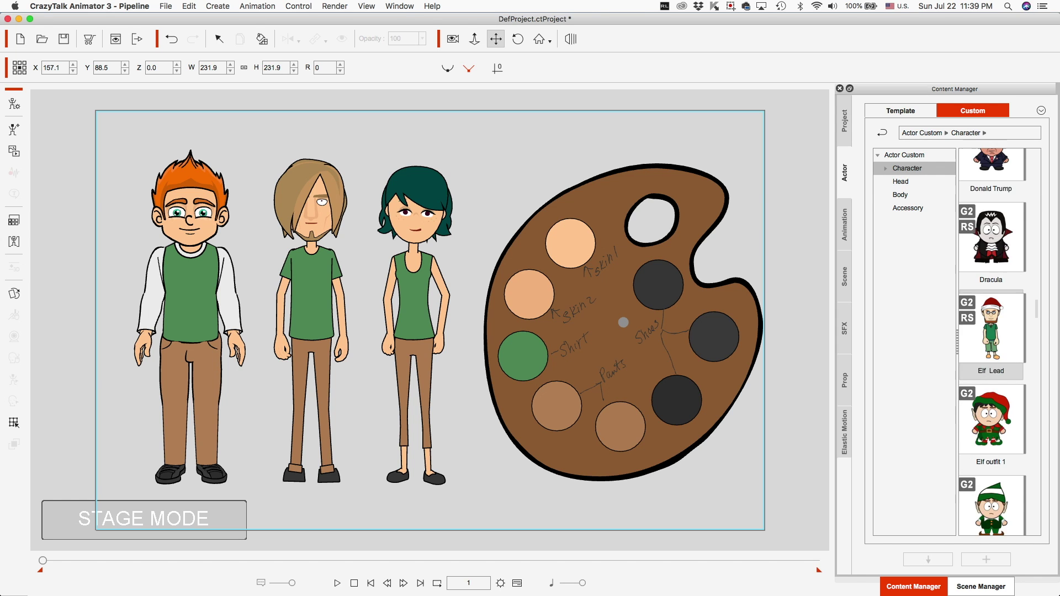
scroll(992, 343, down, 8)
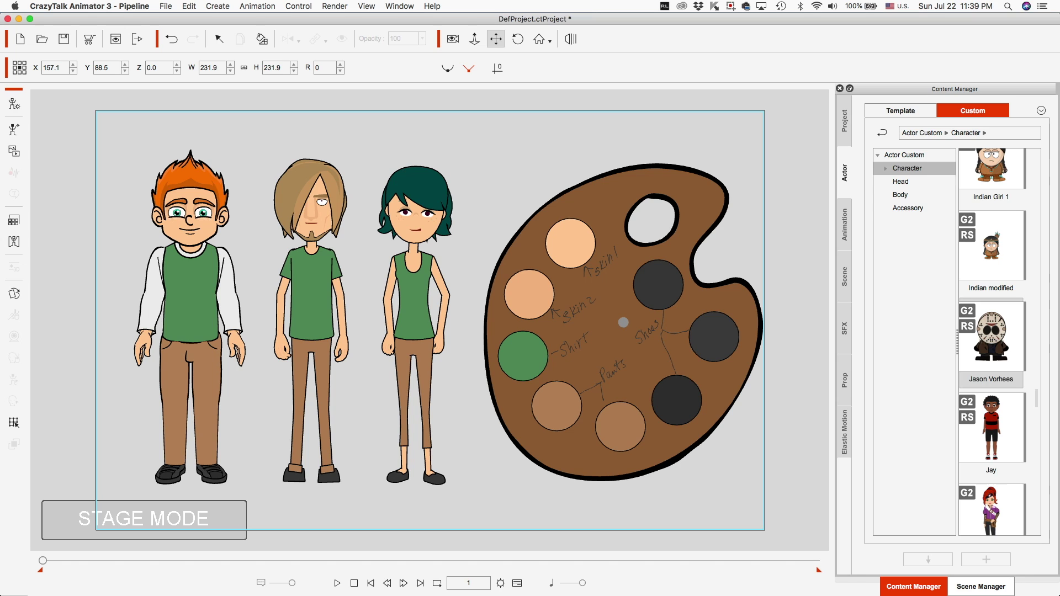
drag(991, 436, 111, 201)
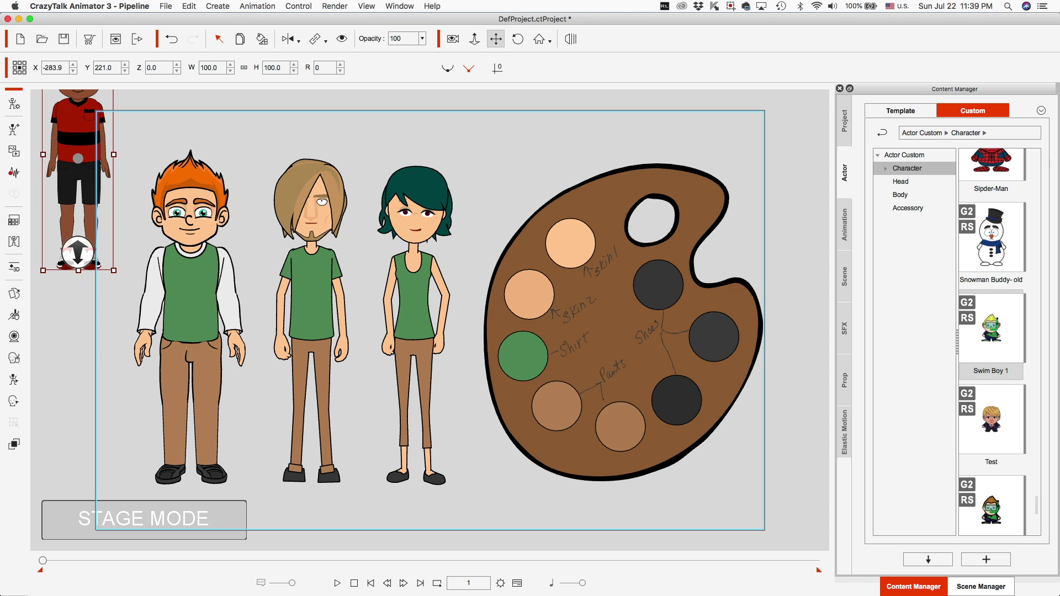
- Add the Walter character from the G2 character templates to the stage, above and between the dark-haired woman and the palette
click(900, 111)
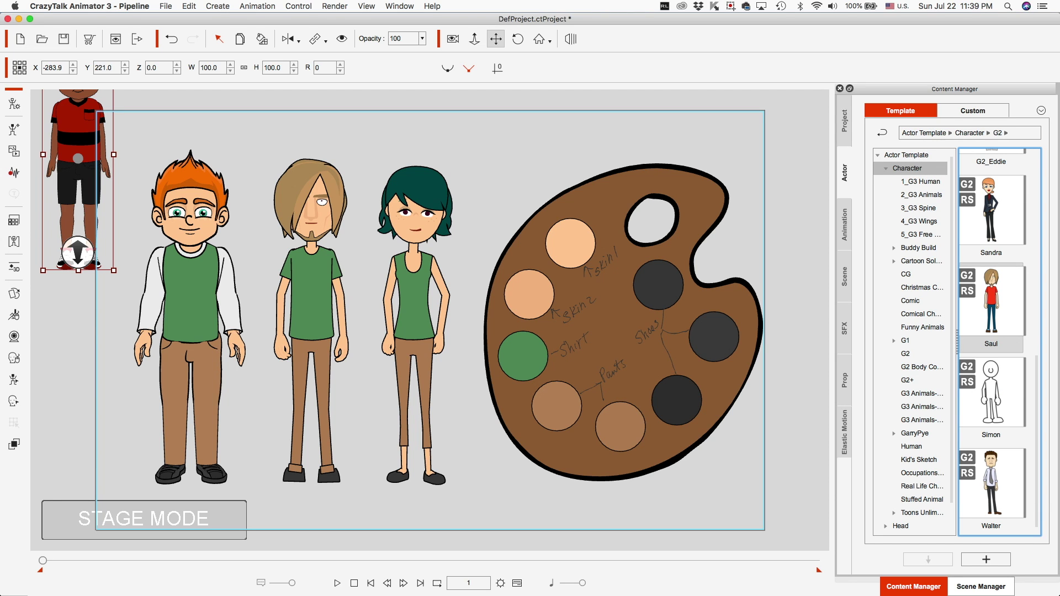
drag(990, 483, 502, 177)
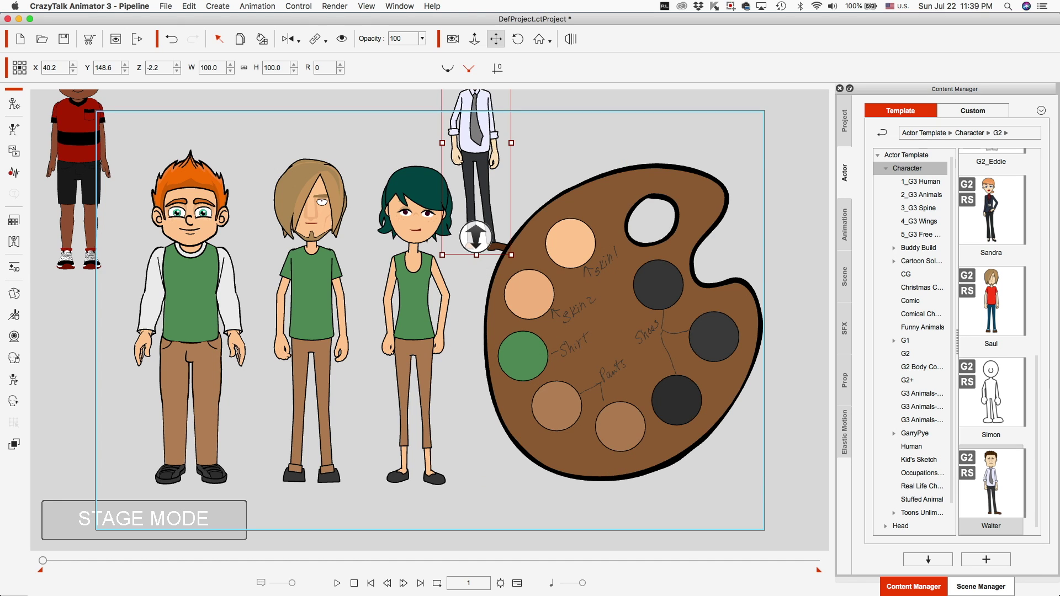
- Shrink the palette to about 90 percent in the stage's upper-right corner and line up Jay and Walter beside the three recolored characters
click(607, 326)
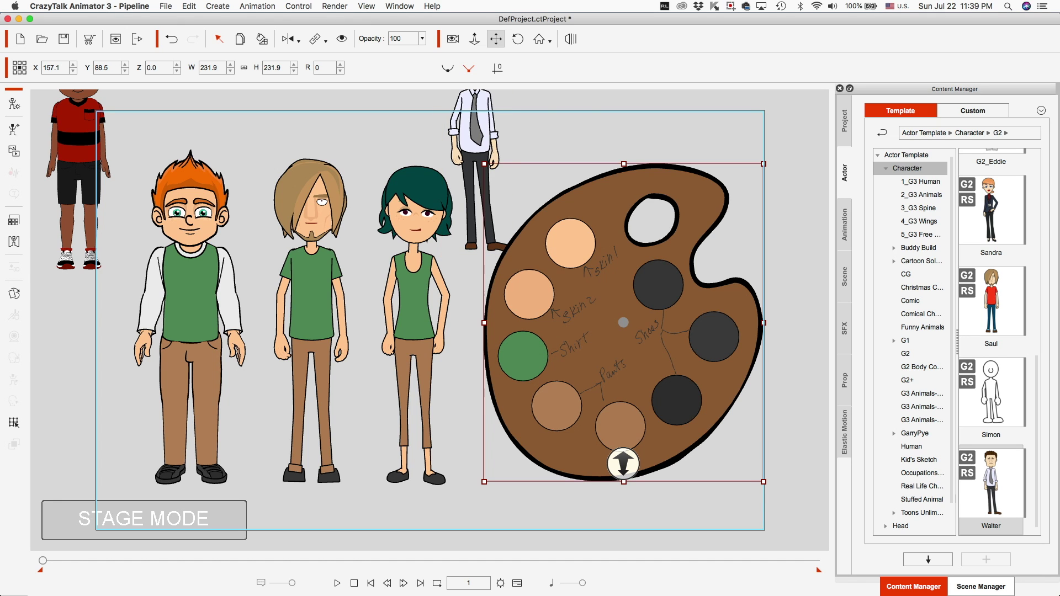
drag(623, 464, 716, 213)
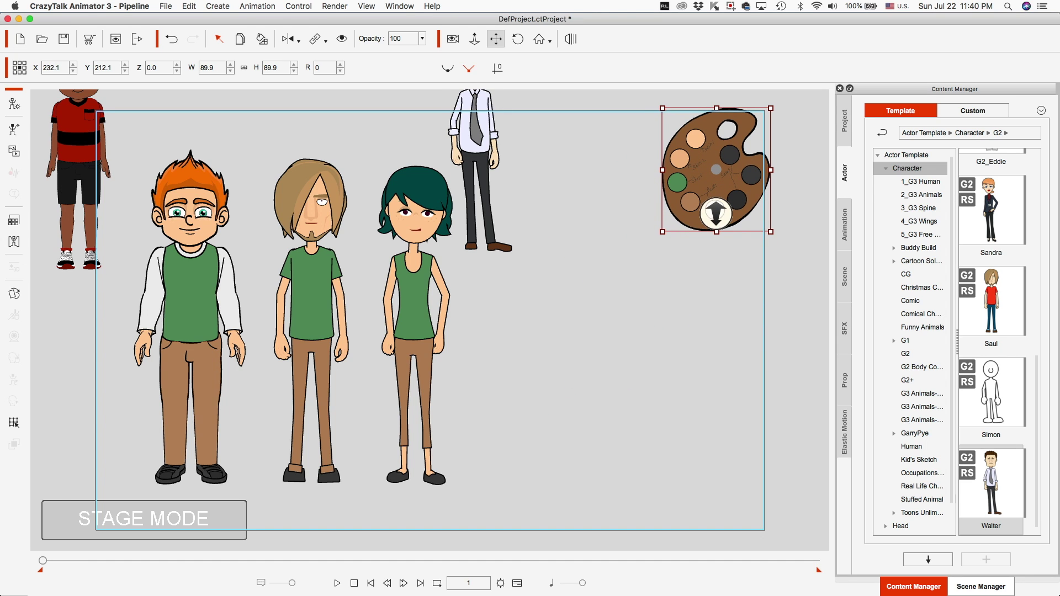
drag(474, 233, 644, 470)
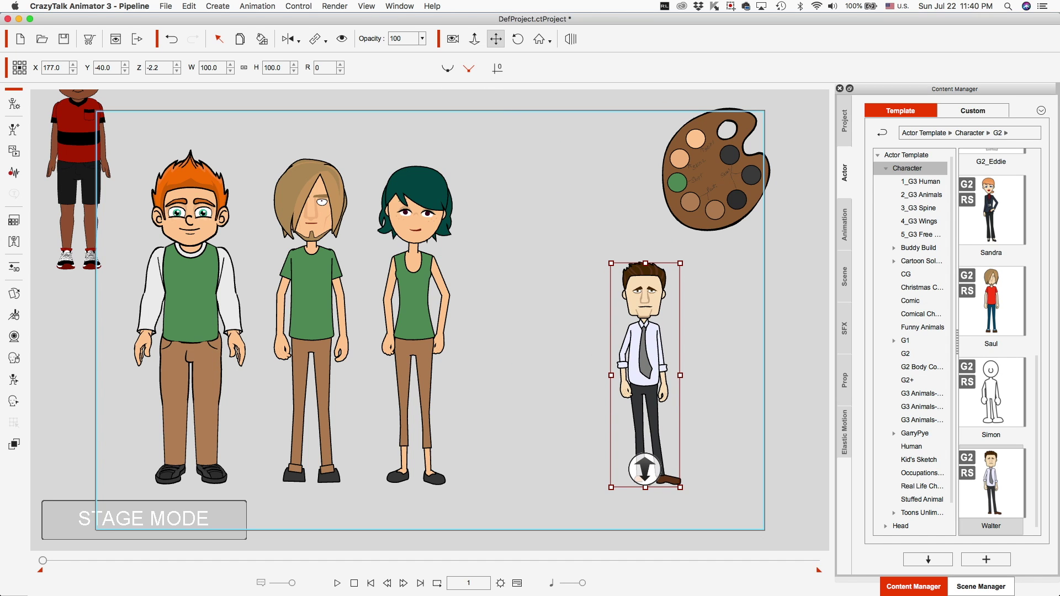
click(78, 253)
drag(78, 253, 530, 457)
- Transfer the palette prop's grouped colors to Walter and Jay, and end the color transfer
click(716, 214)
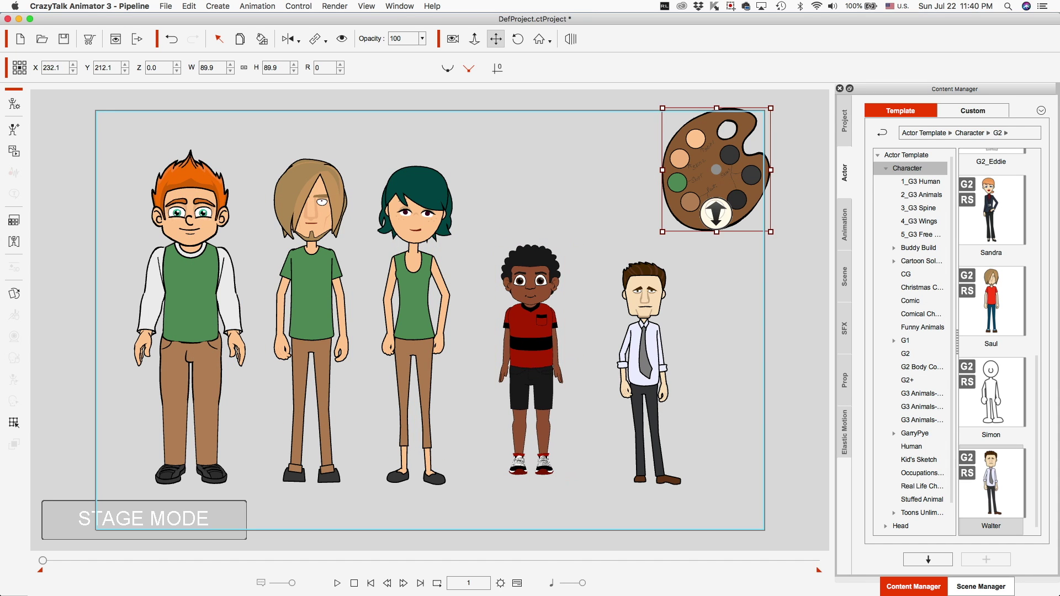
click(262, 38)
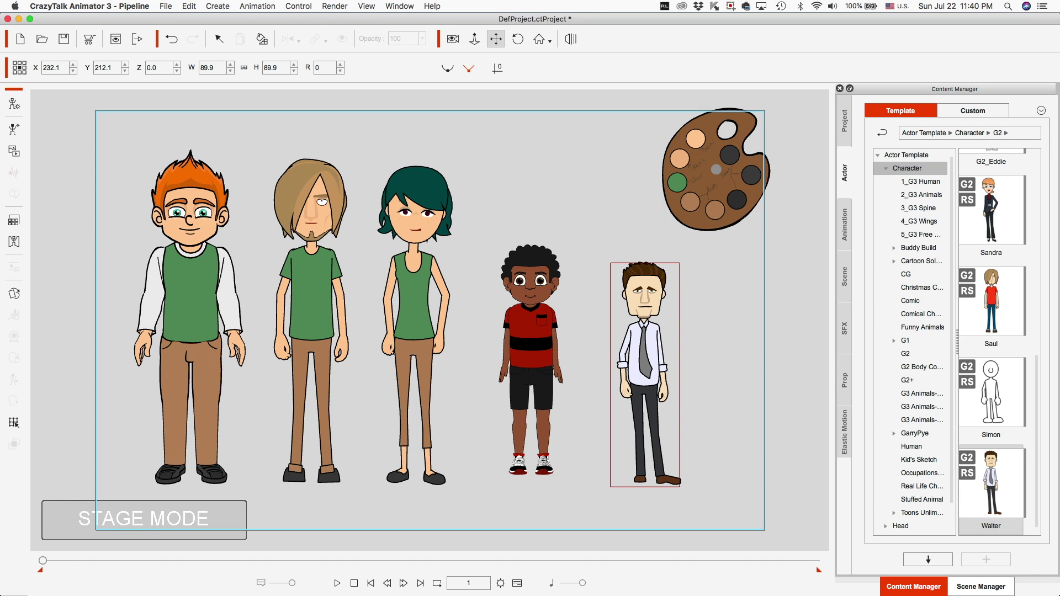
click(644, 353)
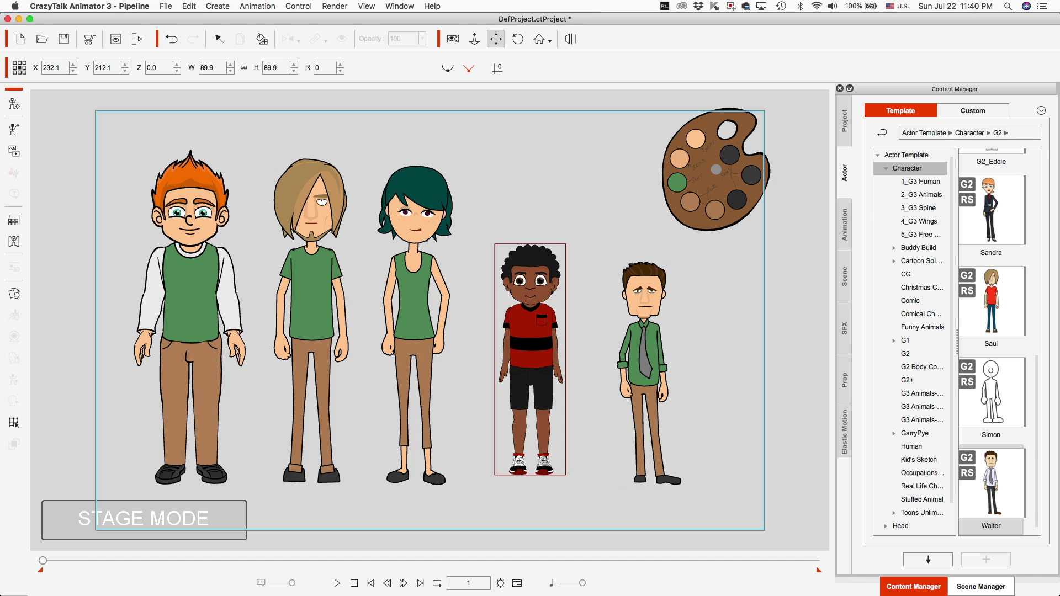
click(530, 331)
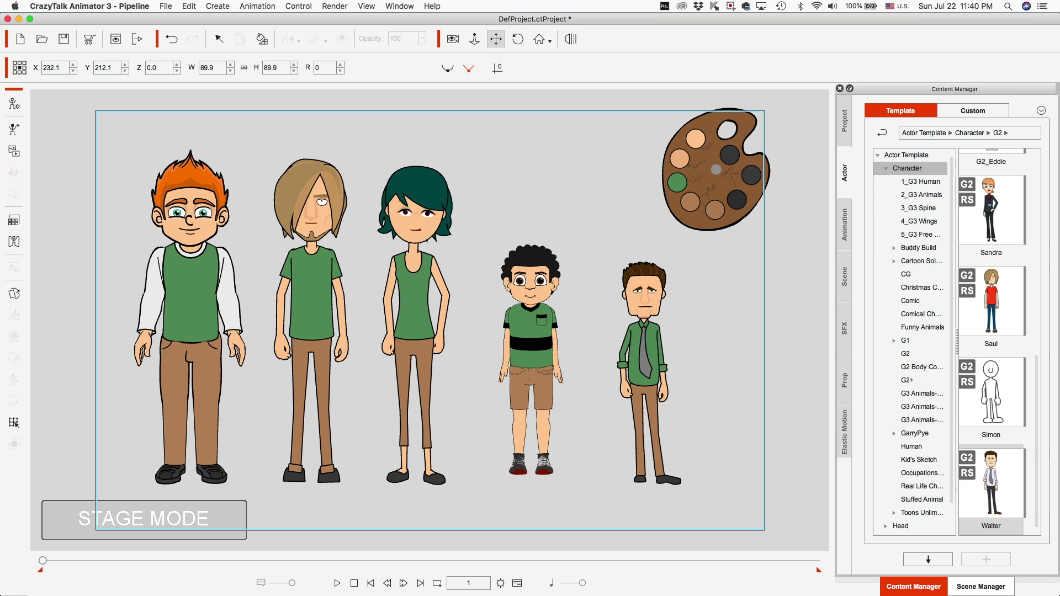
click(530, 358)
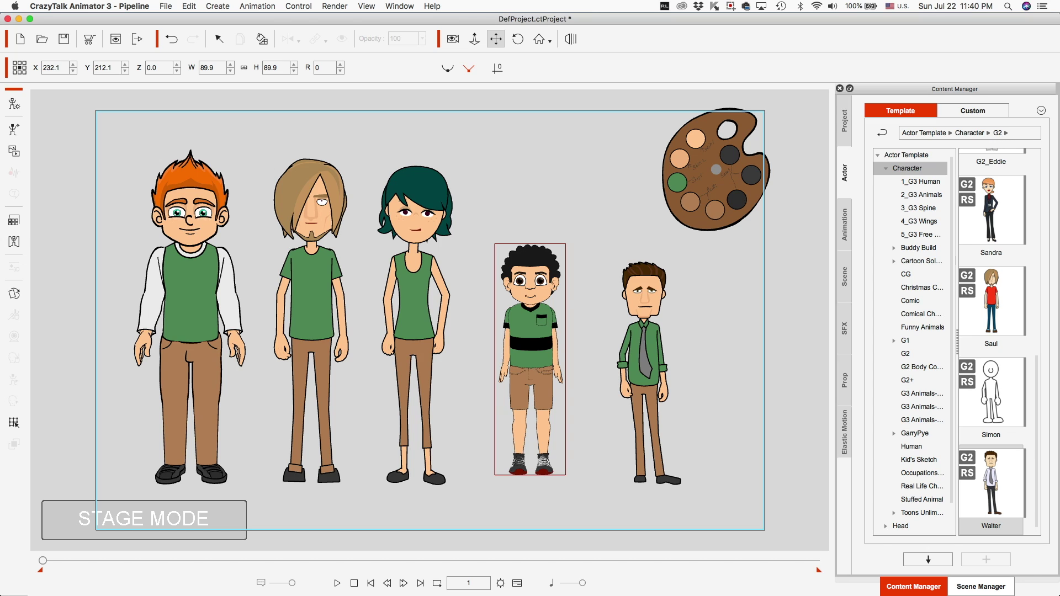
key(Escape)
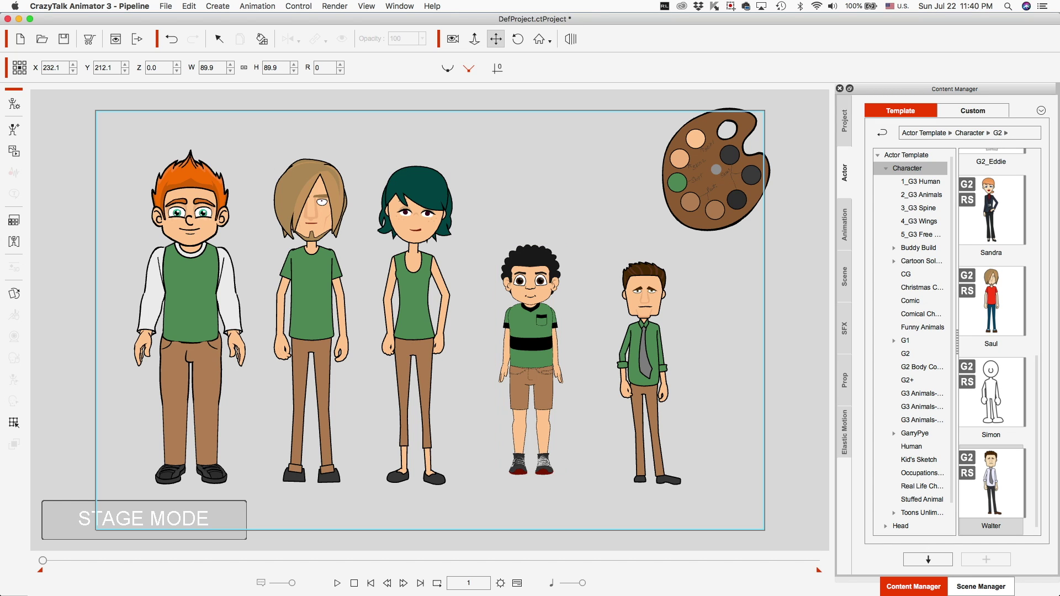